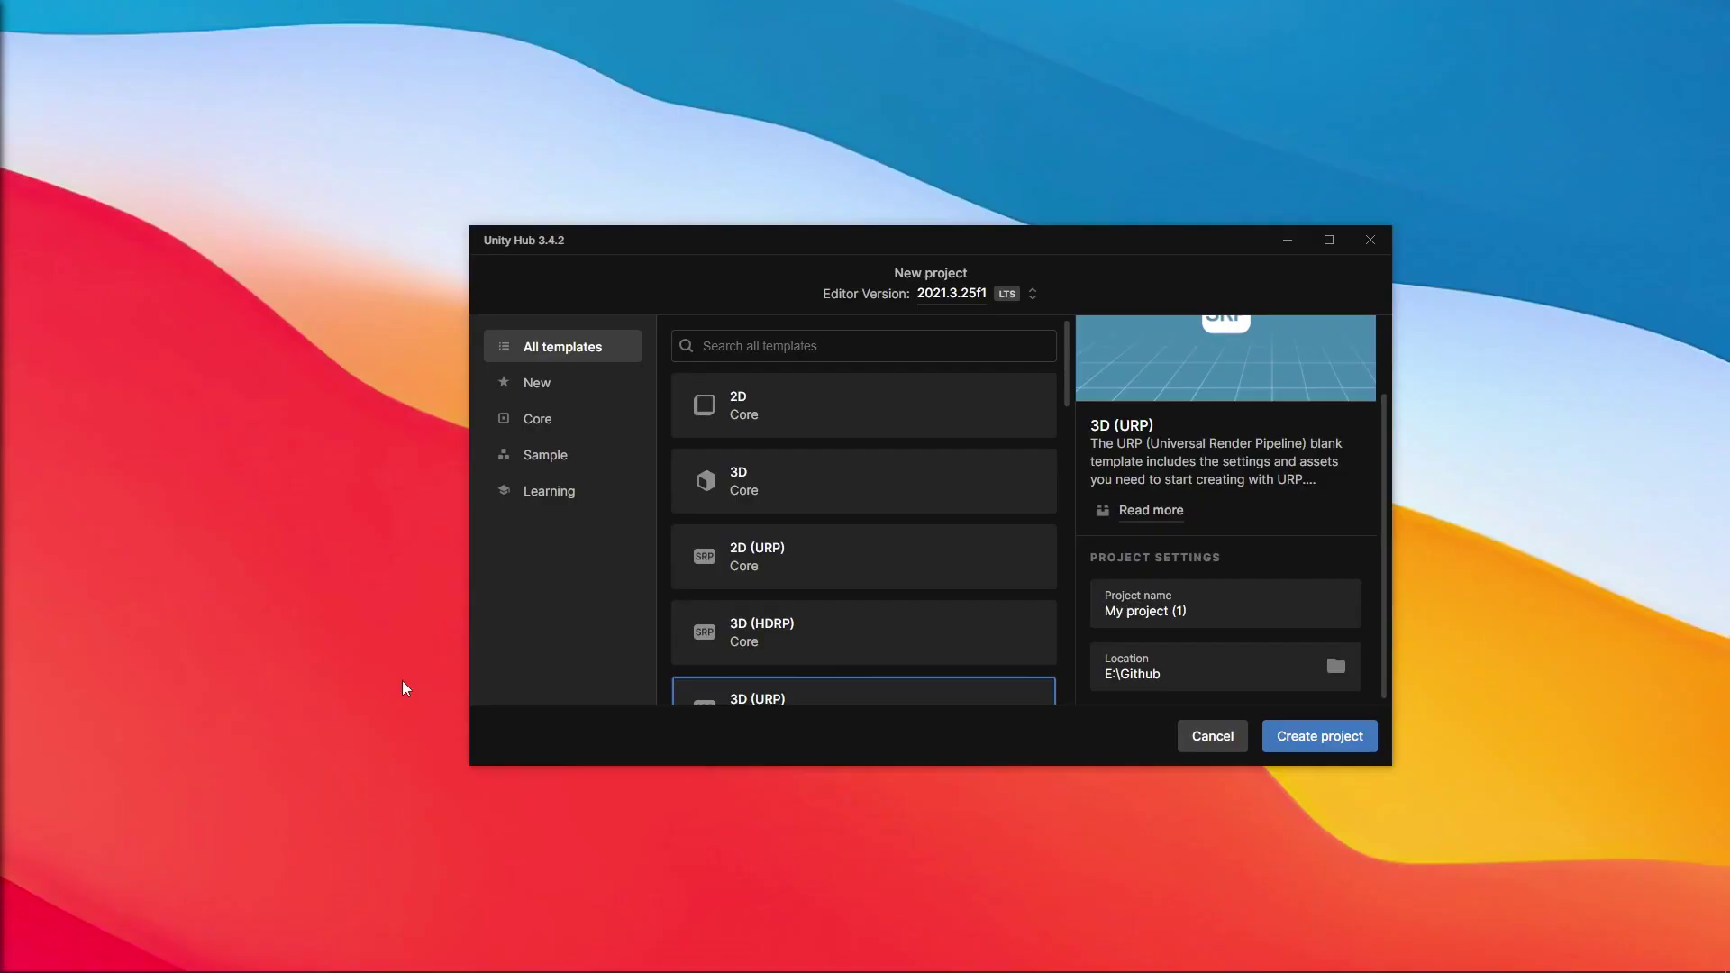
- Choose editor version 2022.3.0f1 for the new 3D (URP) project
{"action": "left_click", "coordinate": [1034, 300]}
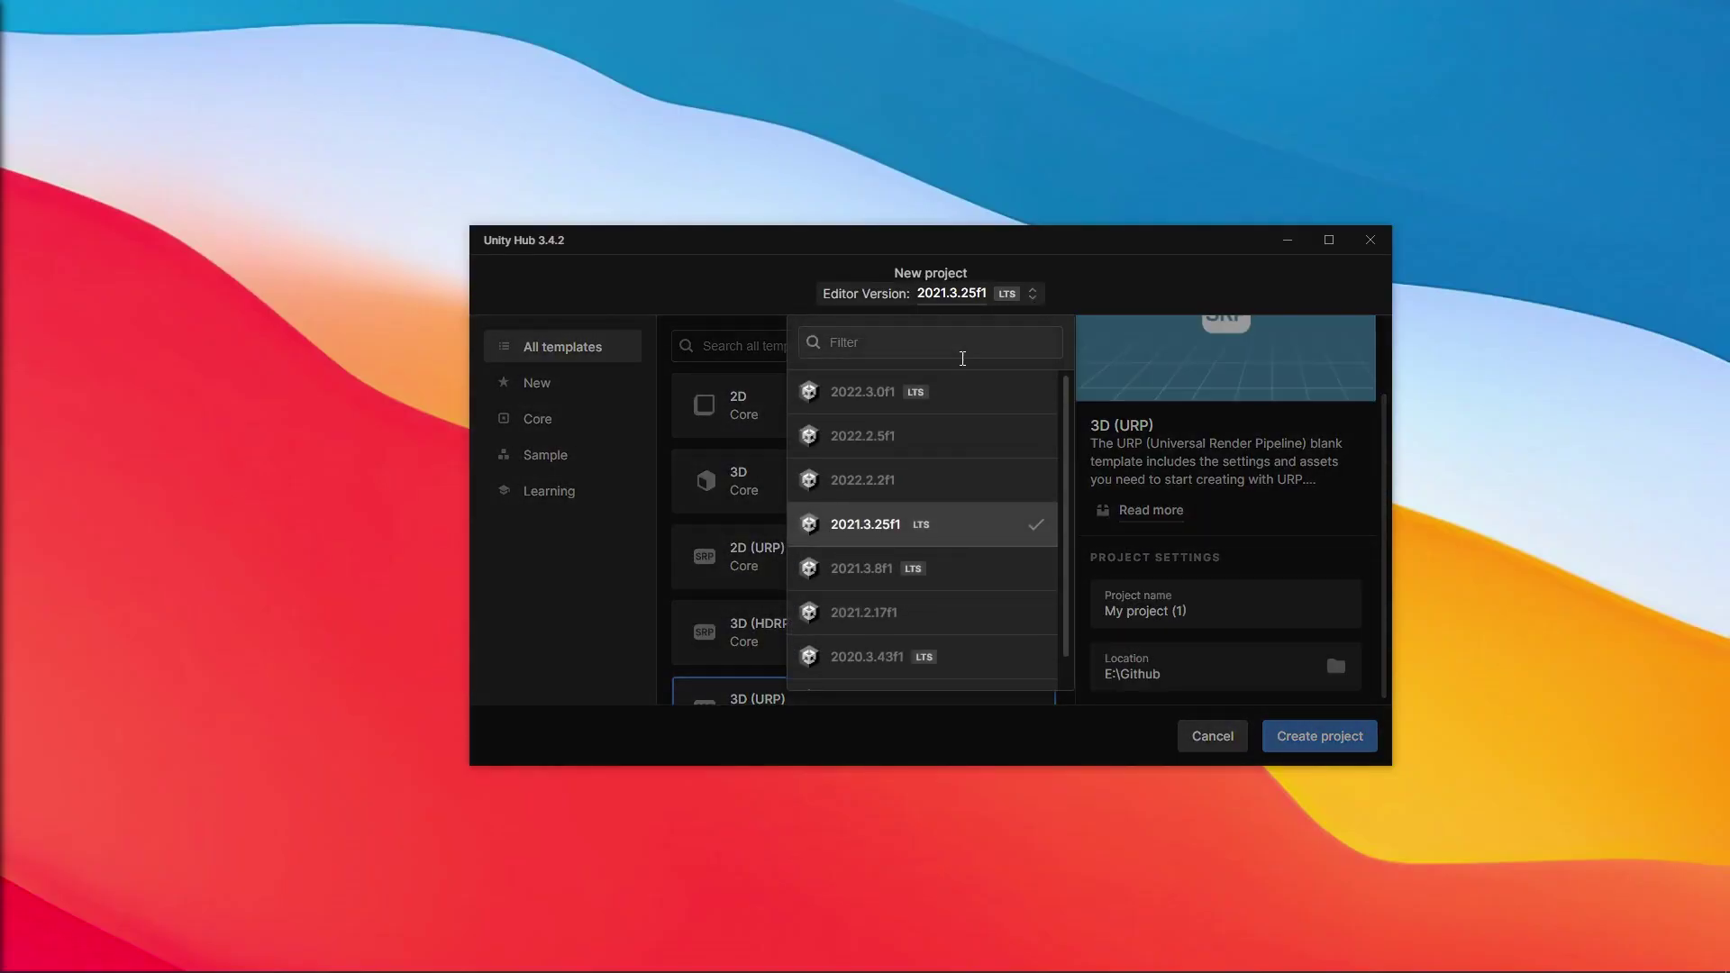
{"action": "left_click", "coordinate": [966, 405]}
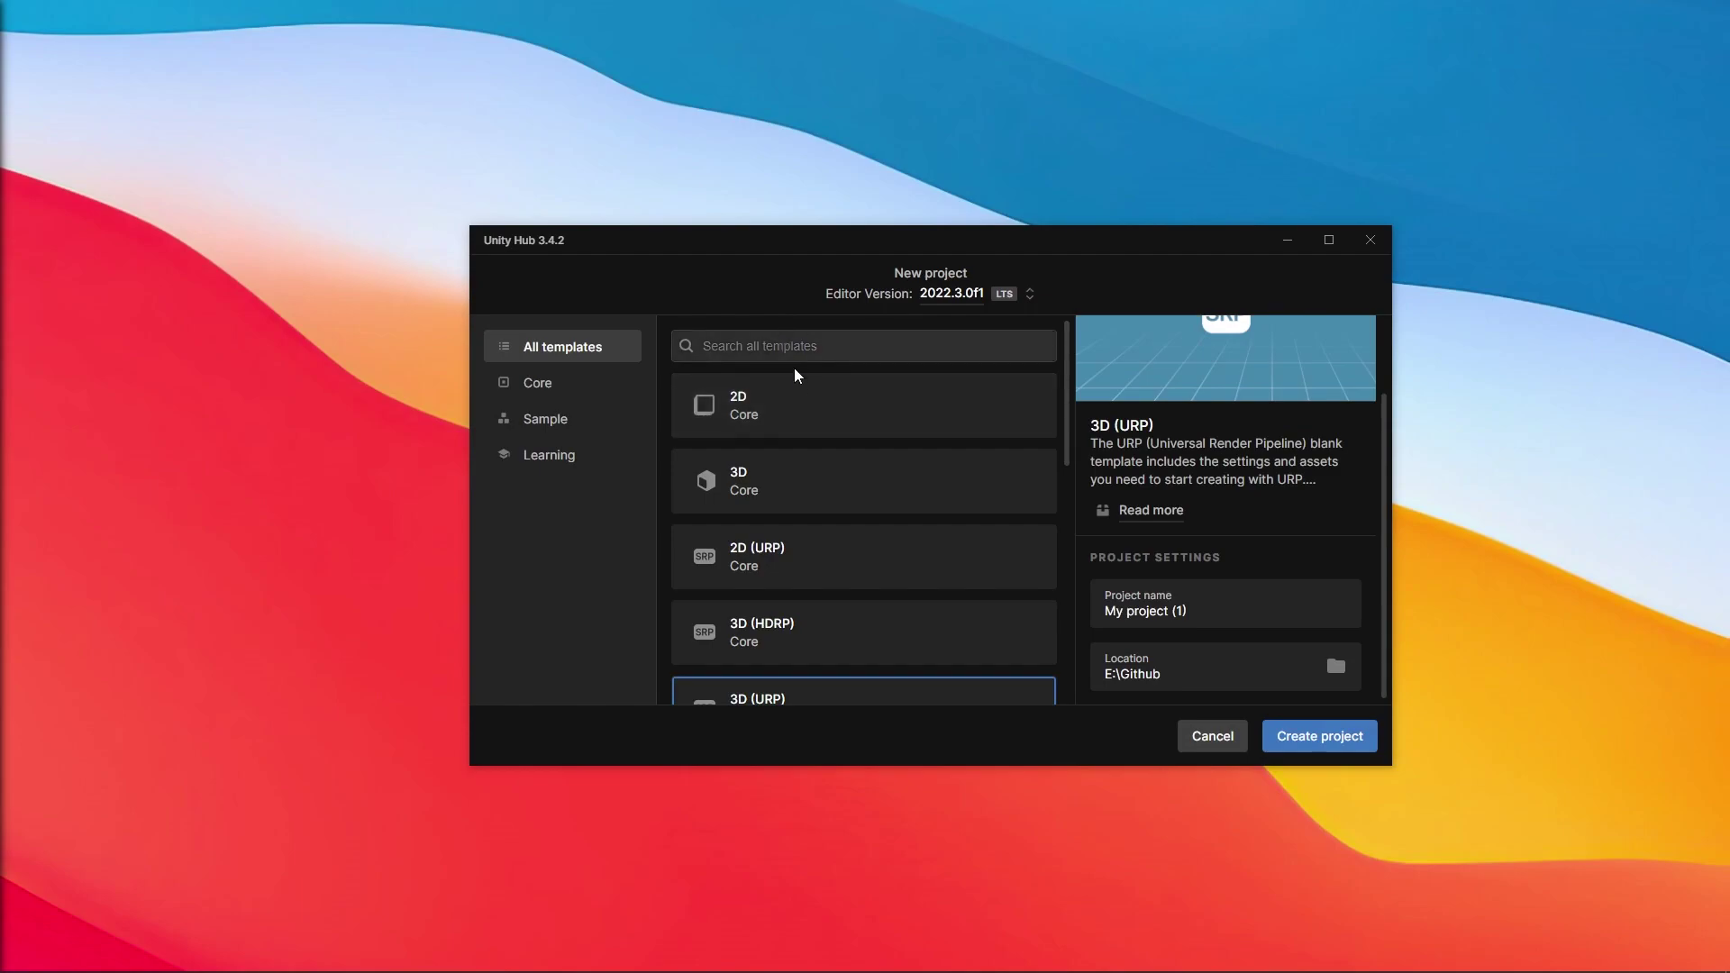
{"action": "scroll", "coordinate": [808, 441], "scroll_direction": "down", "scroll_amount": 1}
{"action": "scroll", "coordinate": [818, 492], "scroll_direction": "down", "scroll_amount": 1}
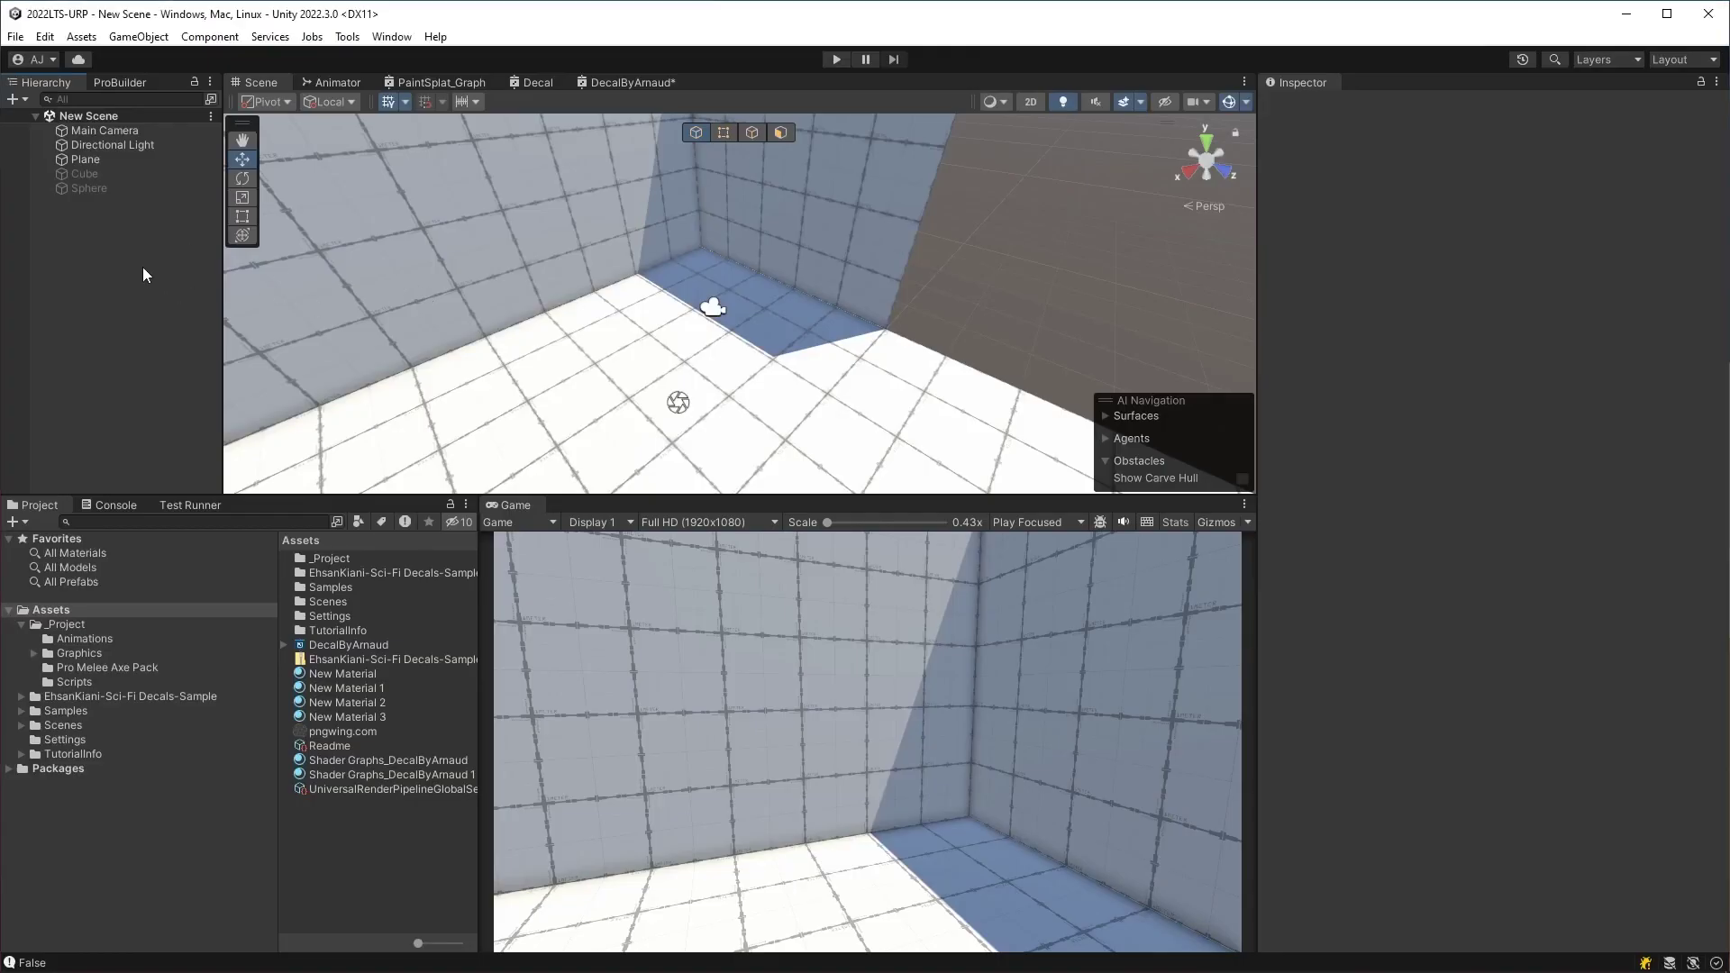
- Create an empty GameObject named Decal-01 and add a URP Decal Projector component
{"action": "right_click", "coordinate": [74, 237]}
{"action": "left_click", "coordinate": [192, 479]}
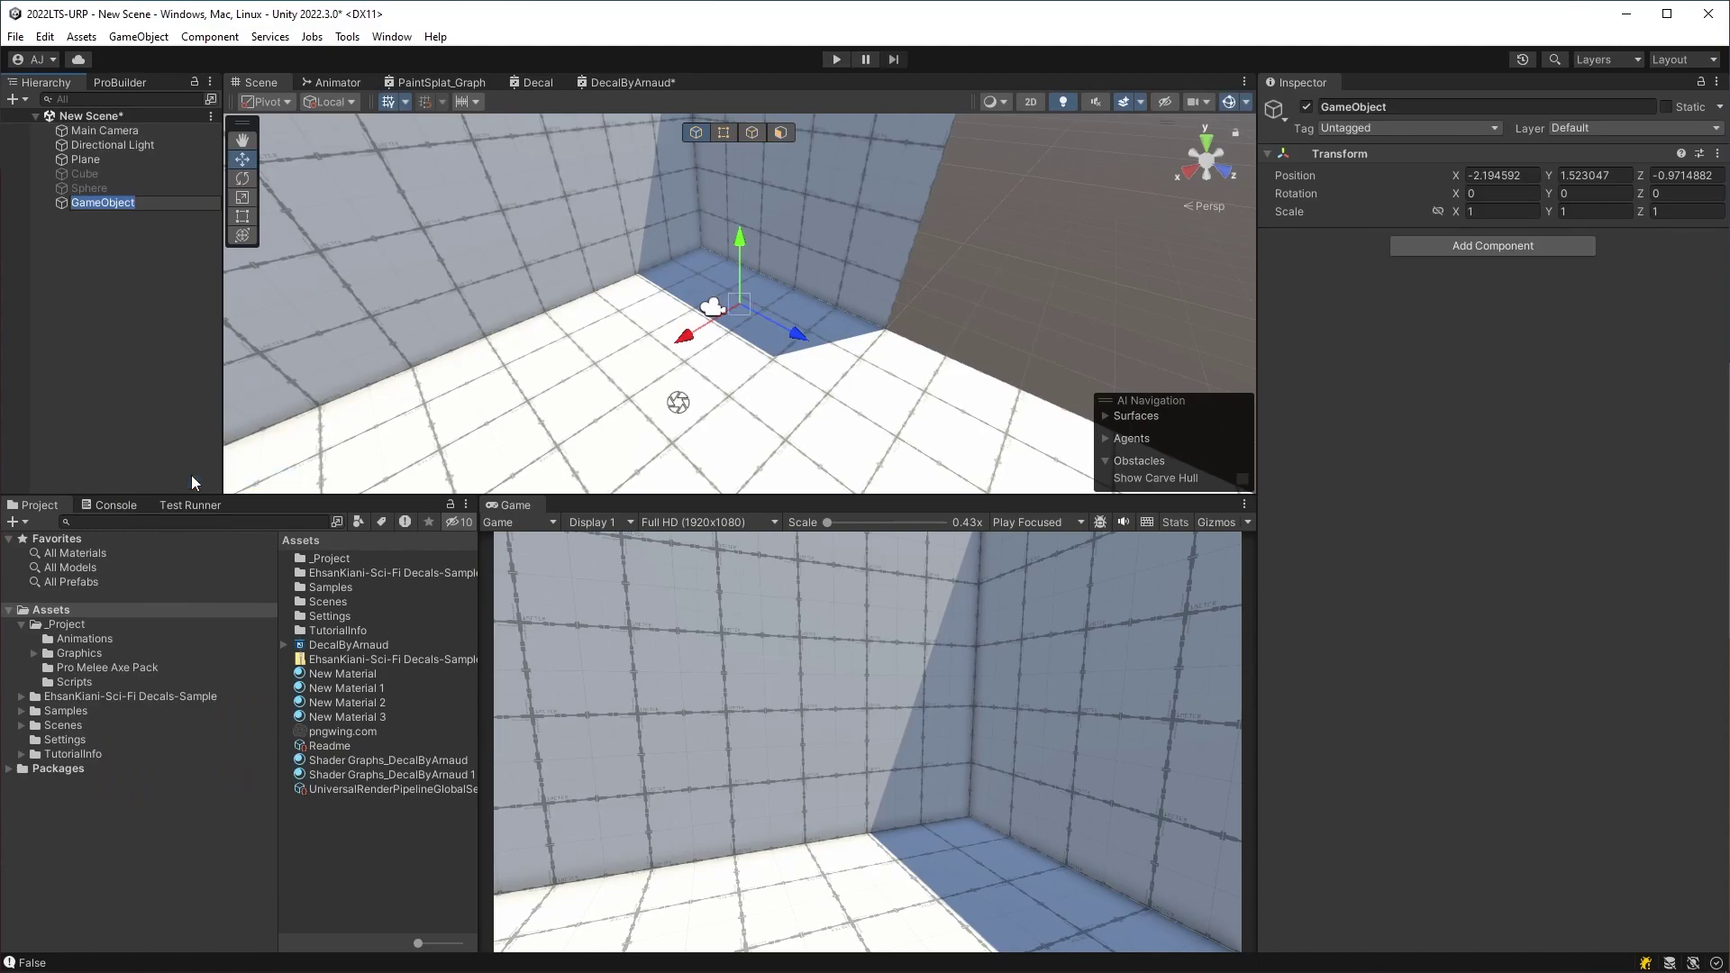
{"action": "type", "text": "Decal-01"}
{"action": "key", "text": "Return"}
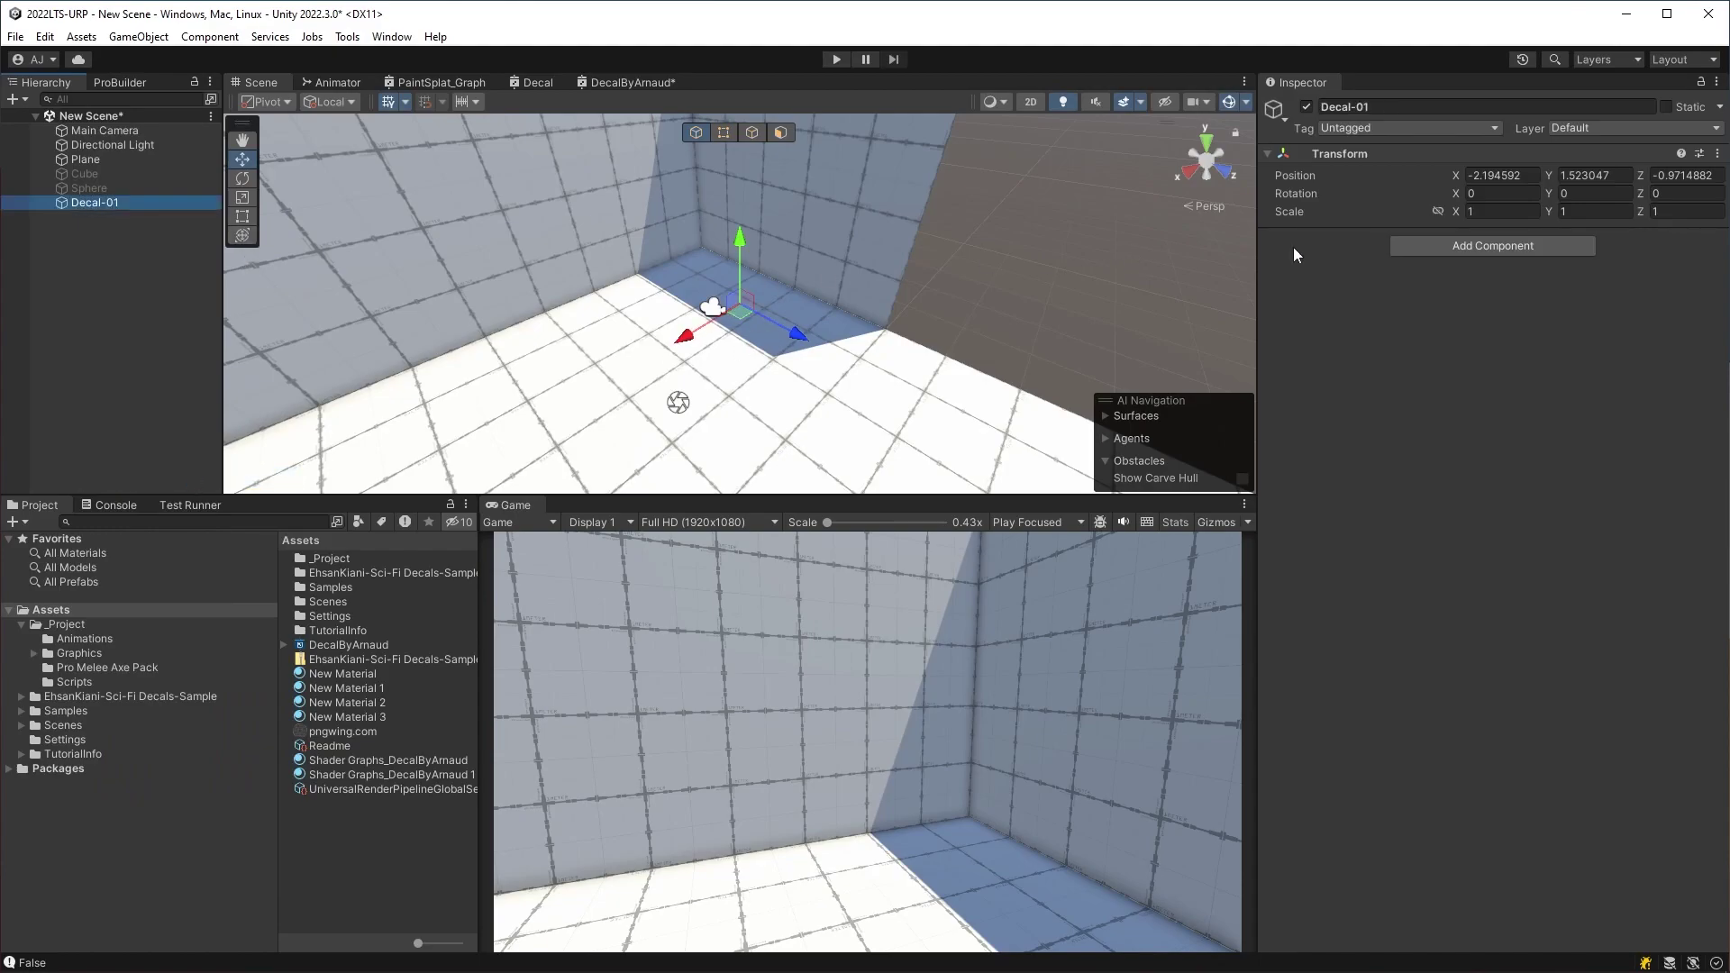
{"action": "left_click", "coordinate": [1421, 249]}
{"action": "left_click", "coordinate": [1461, 332]}
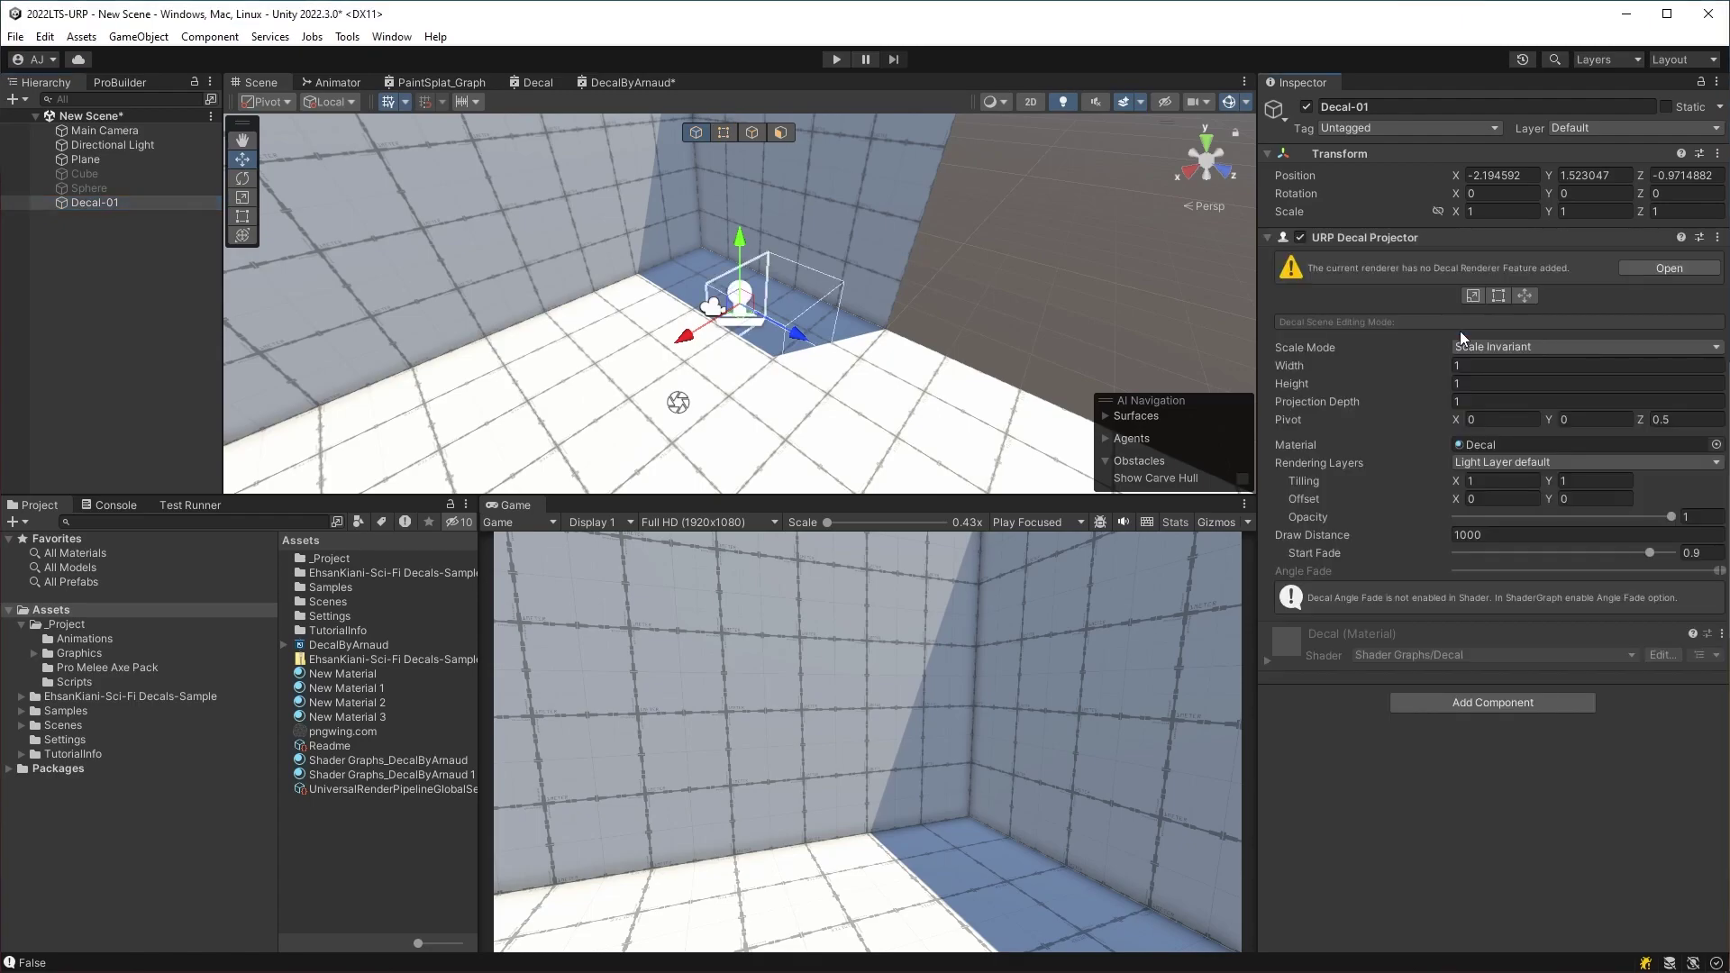
- Add the Decal renderer feature to URP-HighFidelity-Renderer, then reselect Decal-01
{"action": "left_click", "coordinate": [1668, 269]}
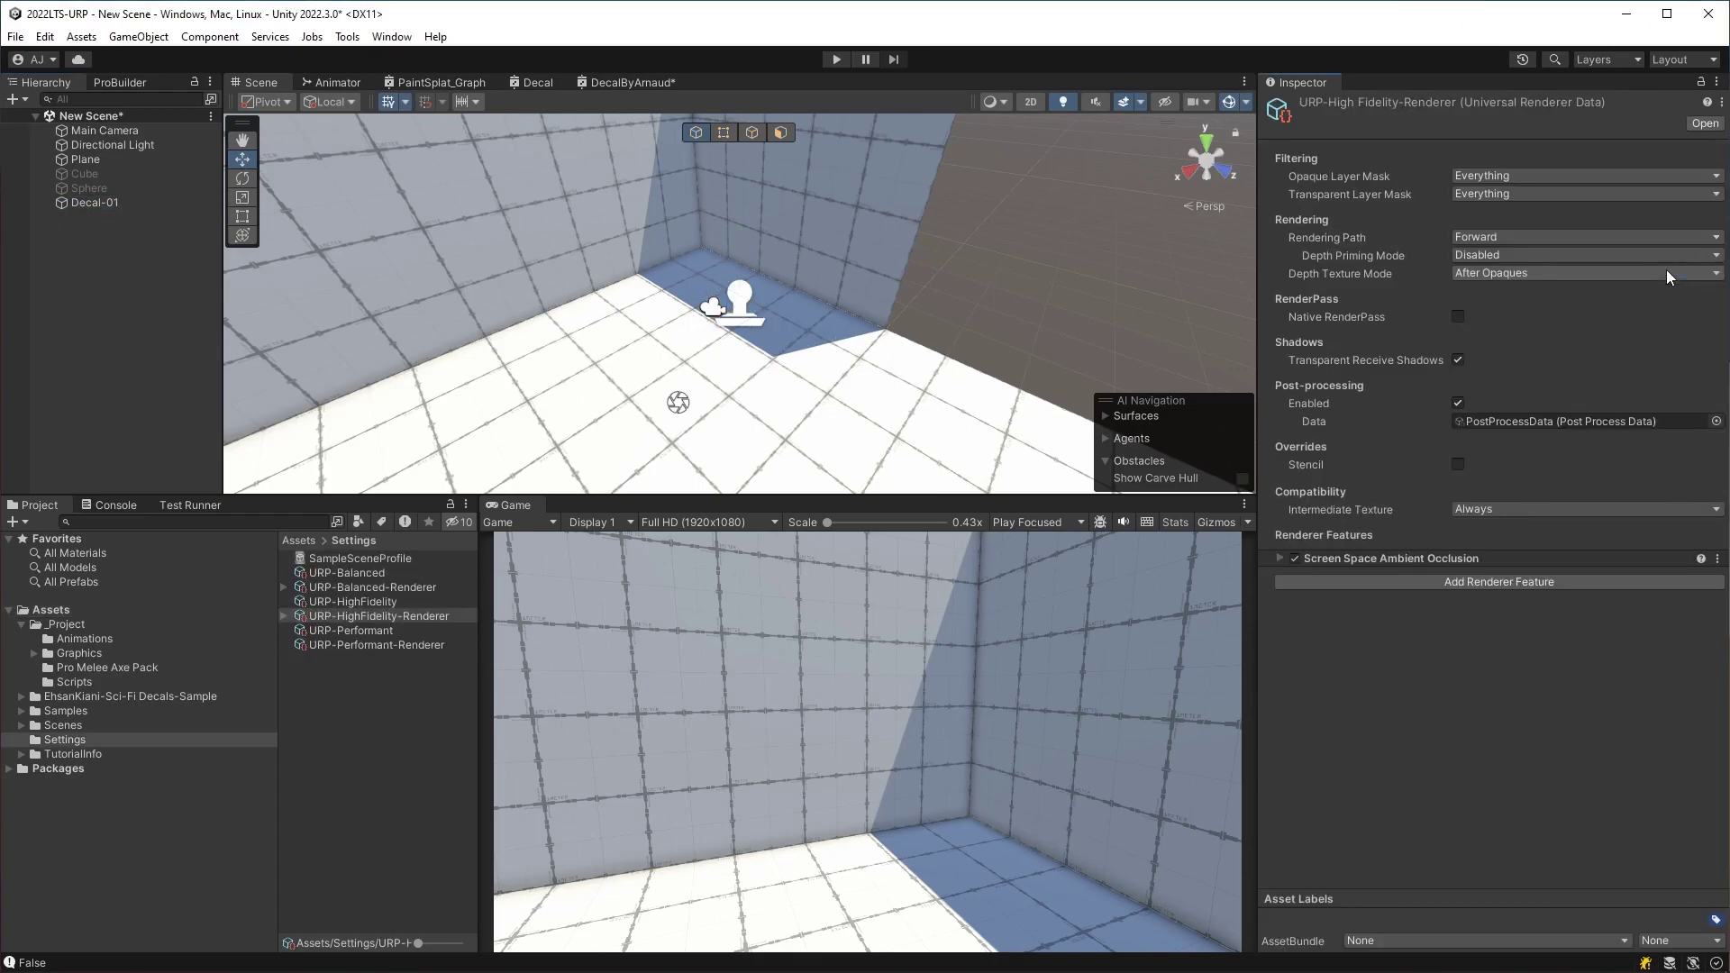
{"action": "left_click", "coordinate": [1547, 582]}
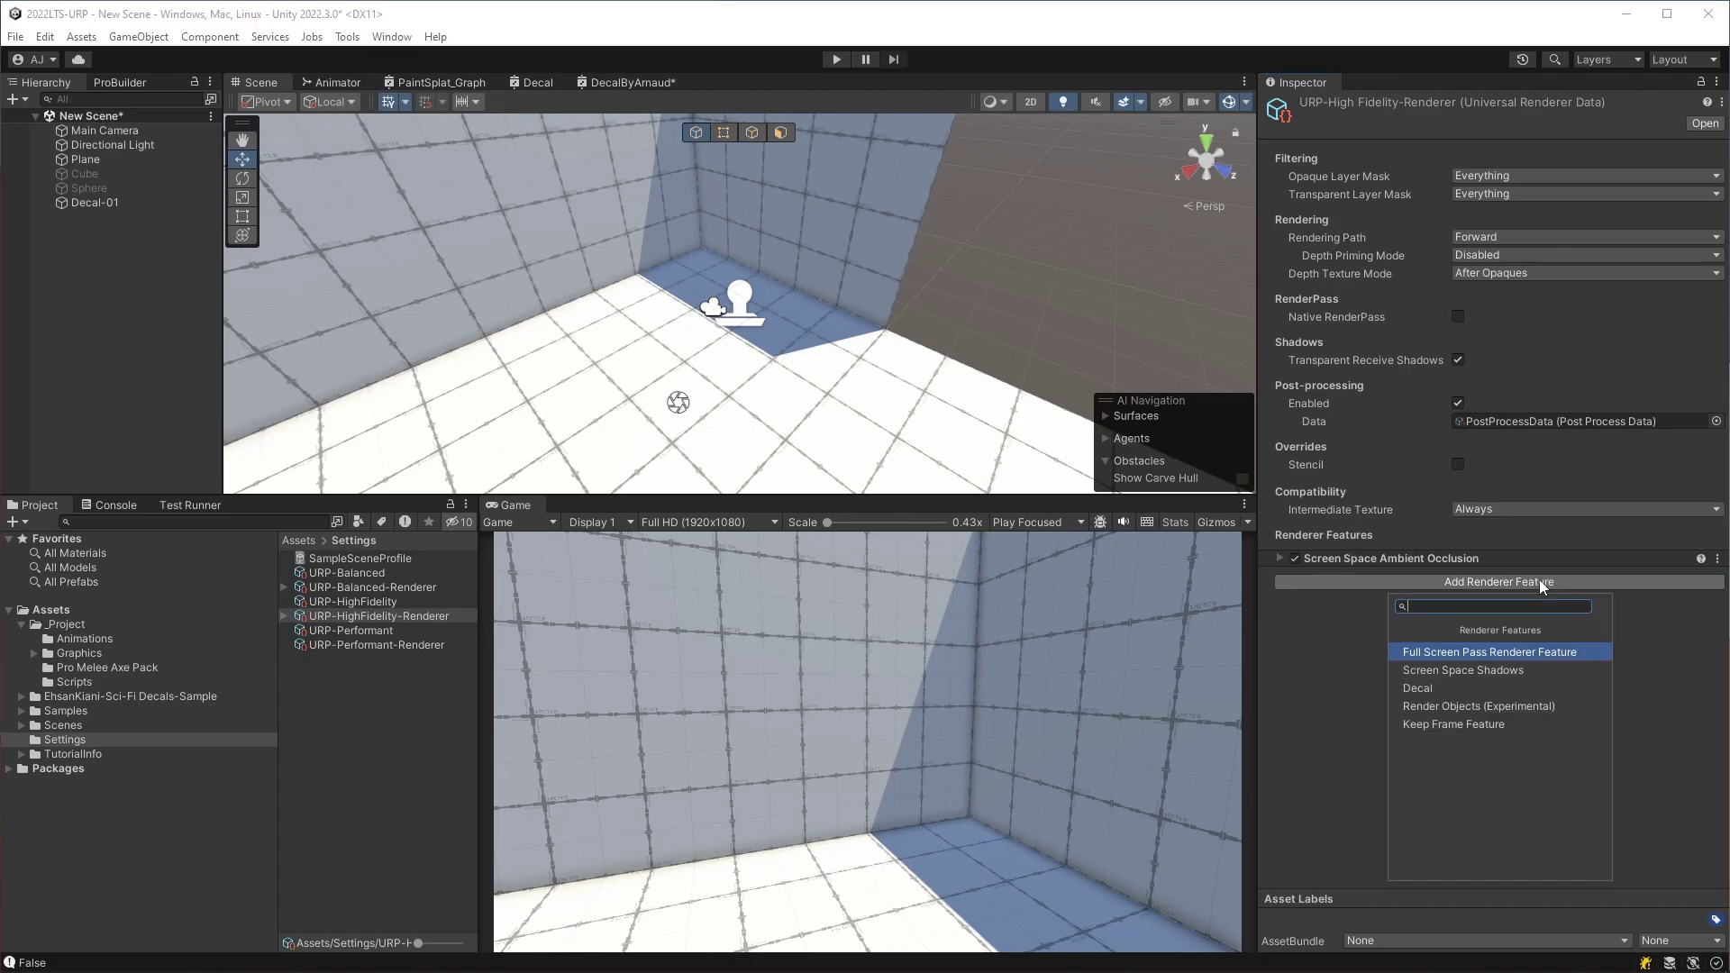
{"action": "left_click", "coordinate": [1436, 690]}
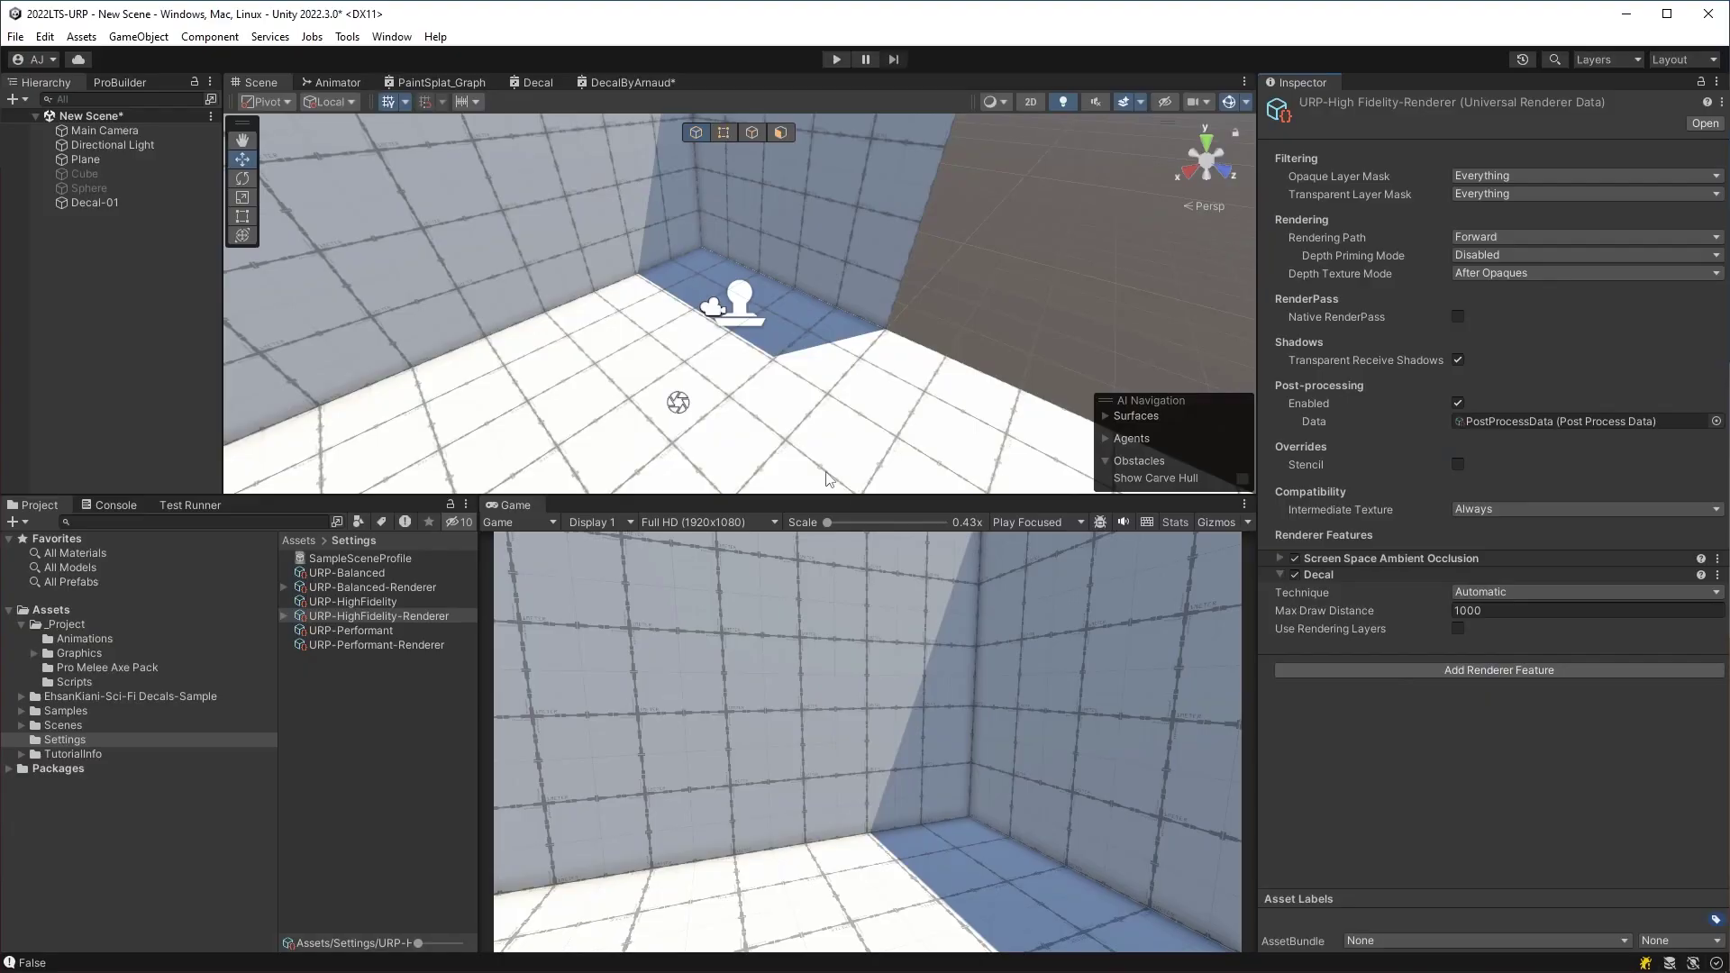
{"action": "left_click", "coordinate": [140, 206]}
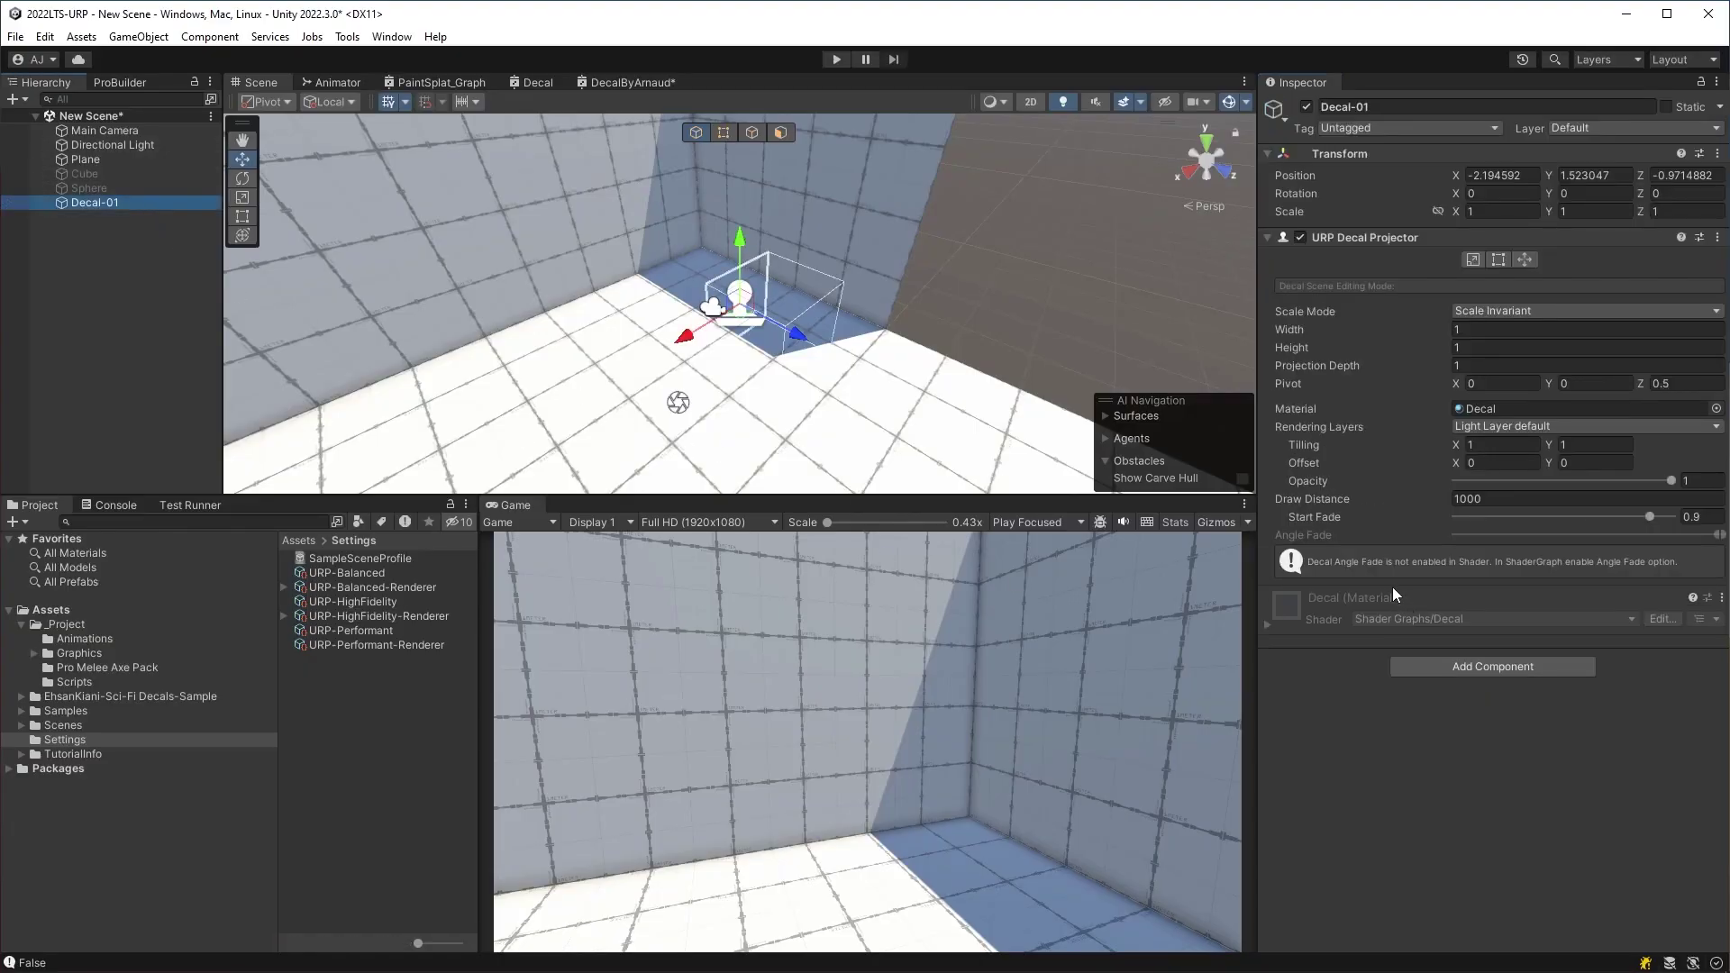
- Create a new material asset named MyDecal in Assets
{"action": "left_click", "coordinate": [1529, 409]}
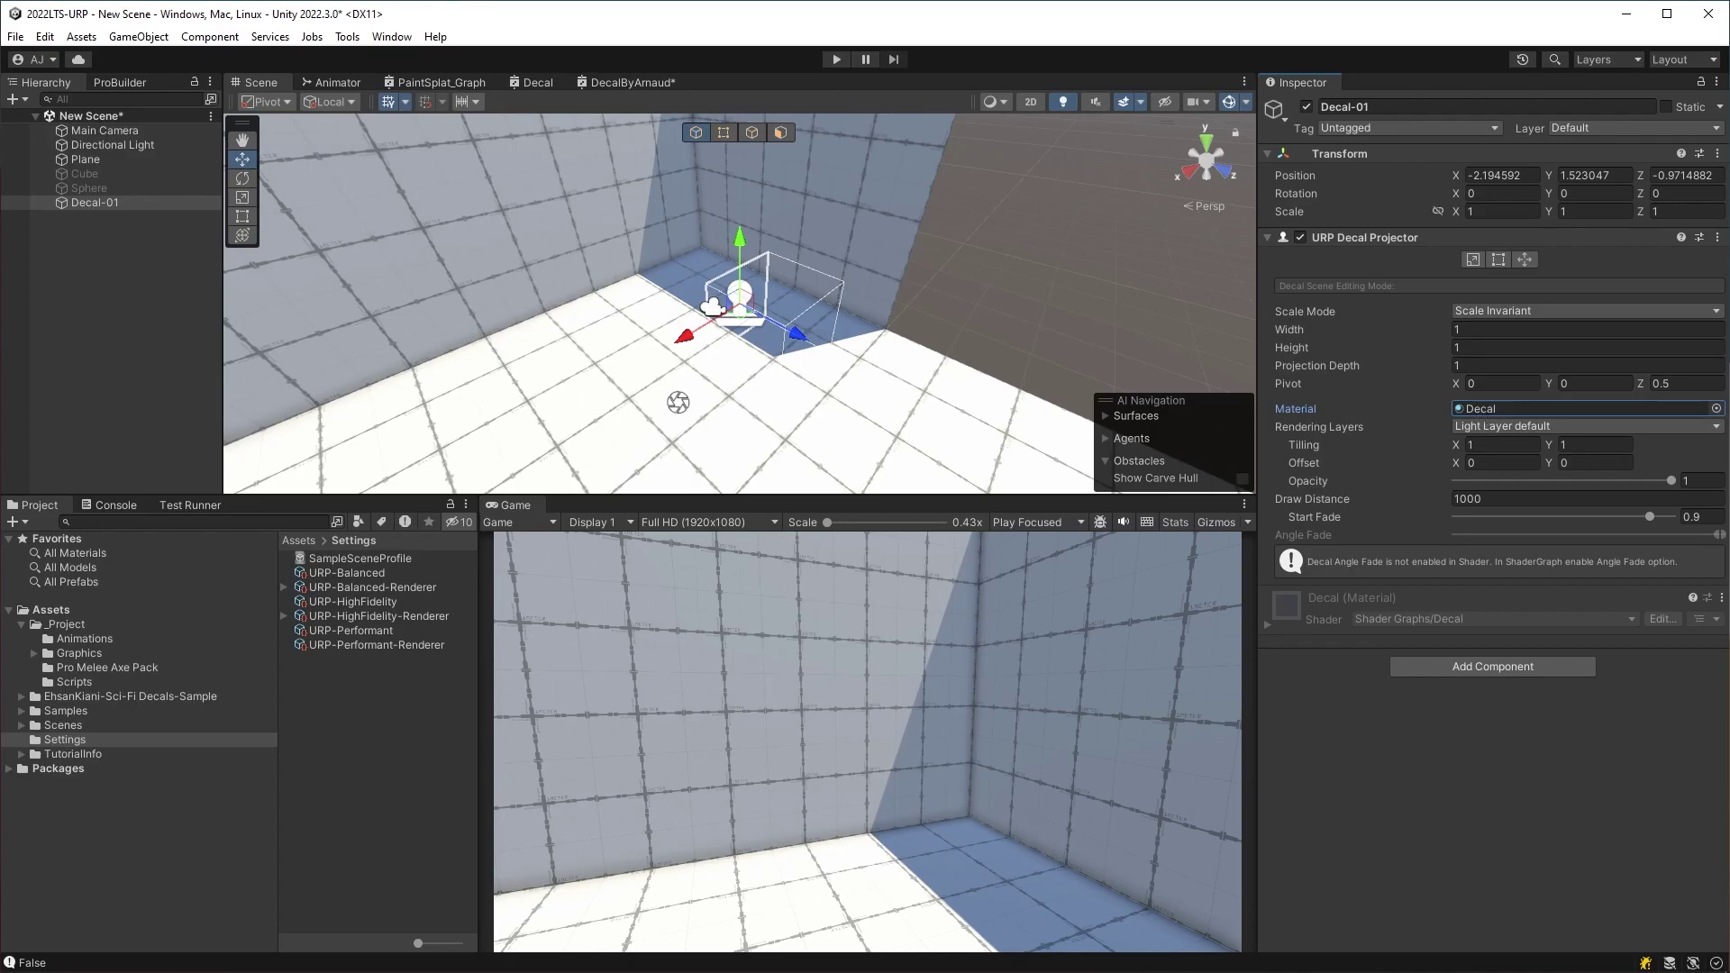
{"action": "right_click", "coordinate": [309, 755]}
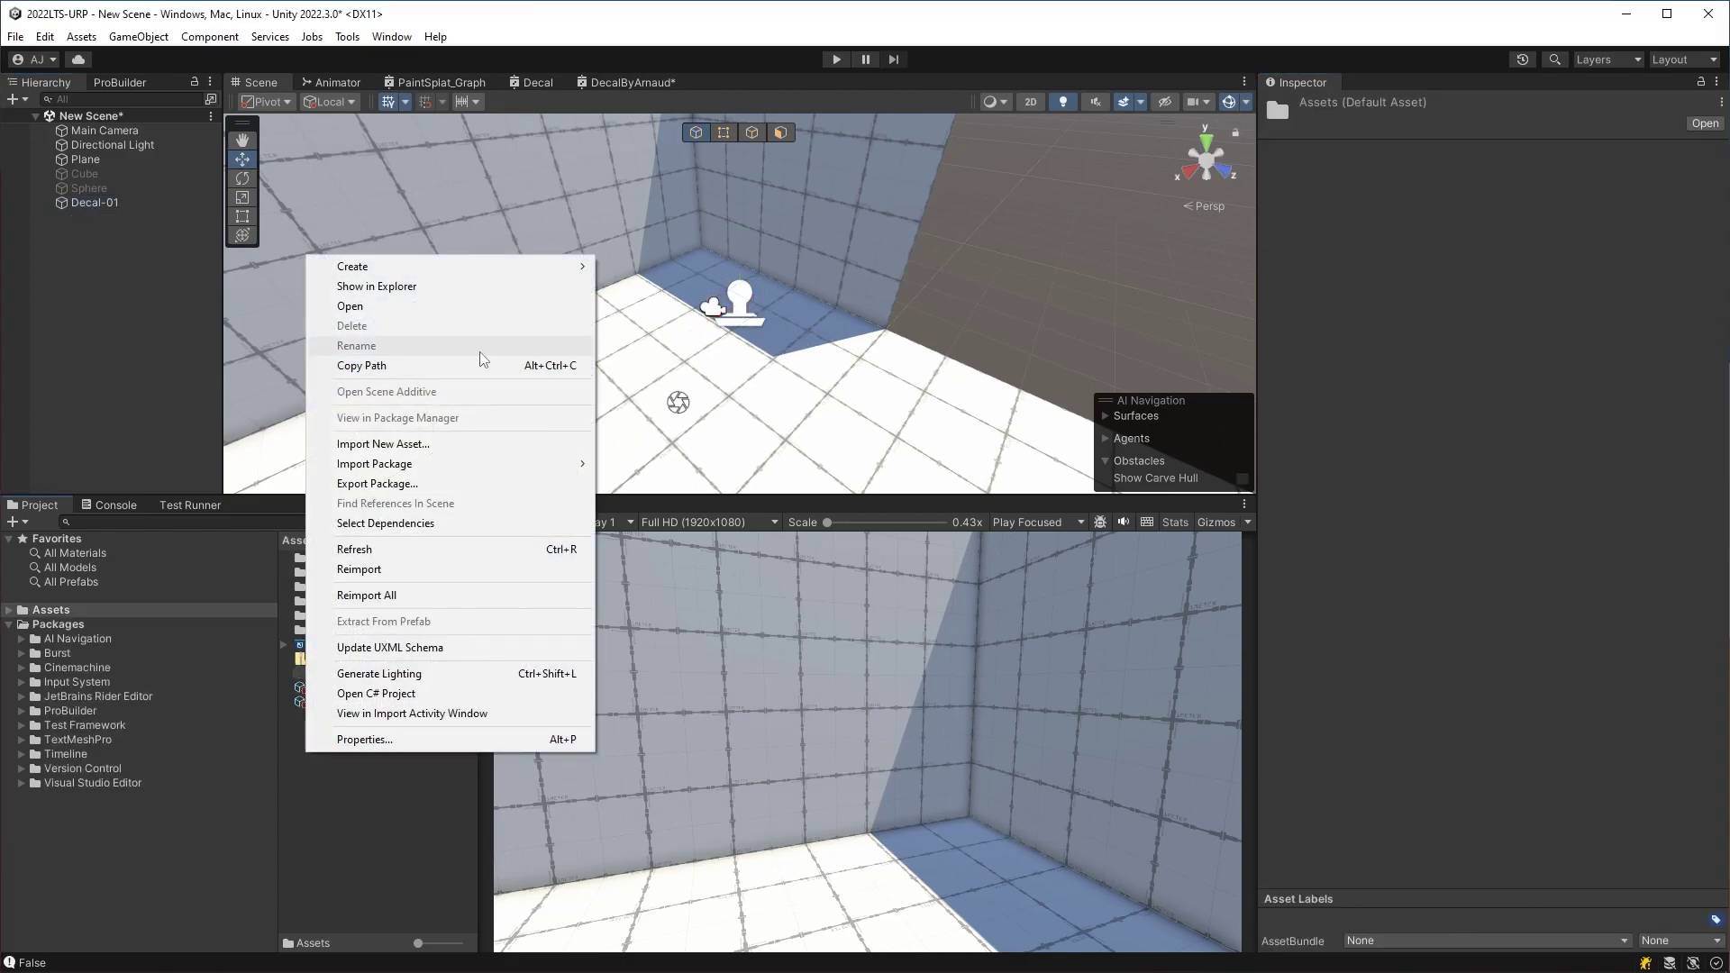
{"action": "mouse_move", "coordinate": [415, 267]}
{"action": "left_click", "coordinate": [667, 492]}
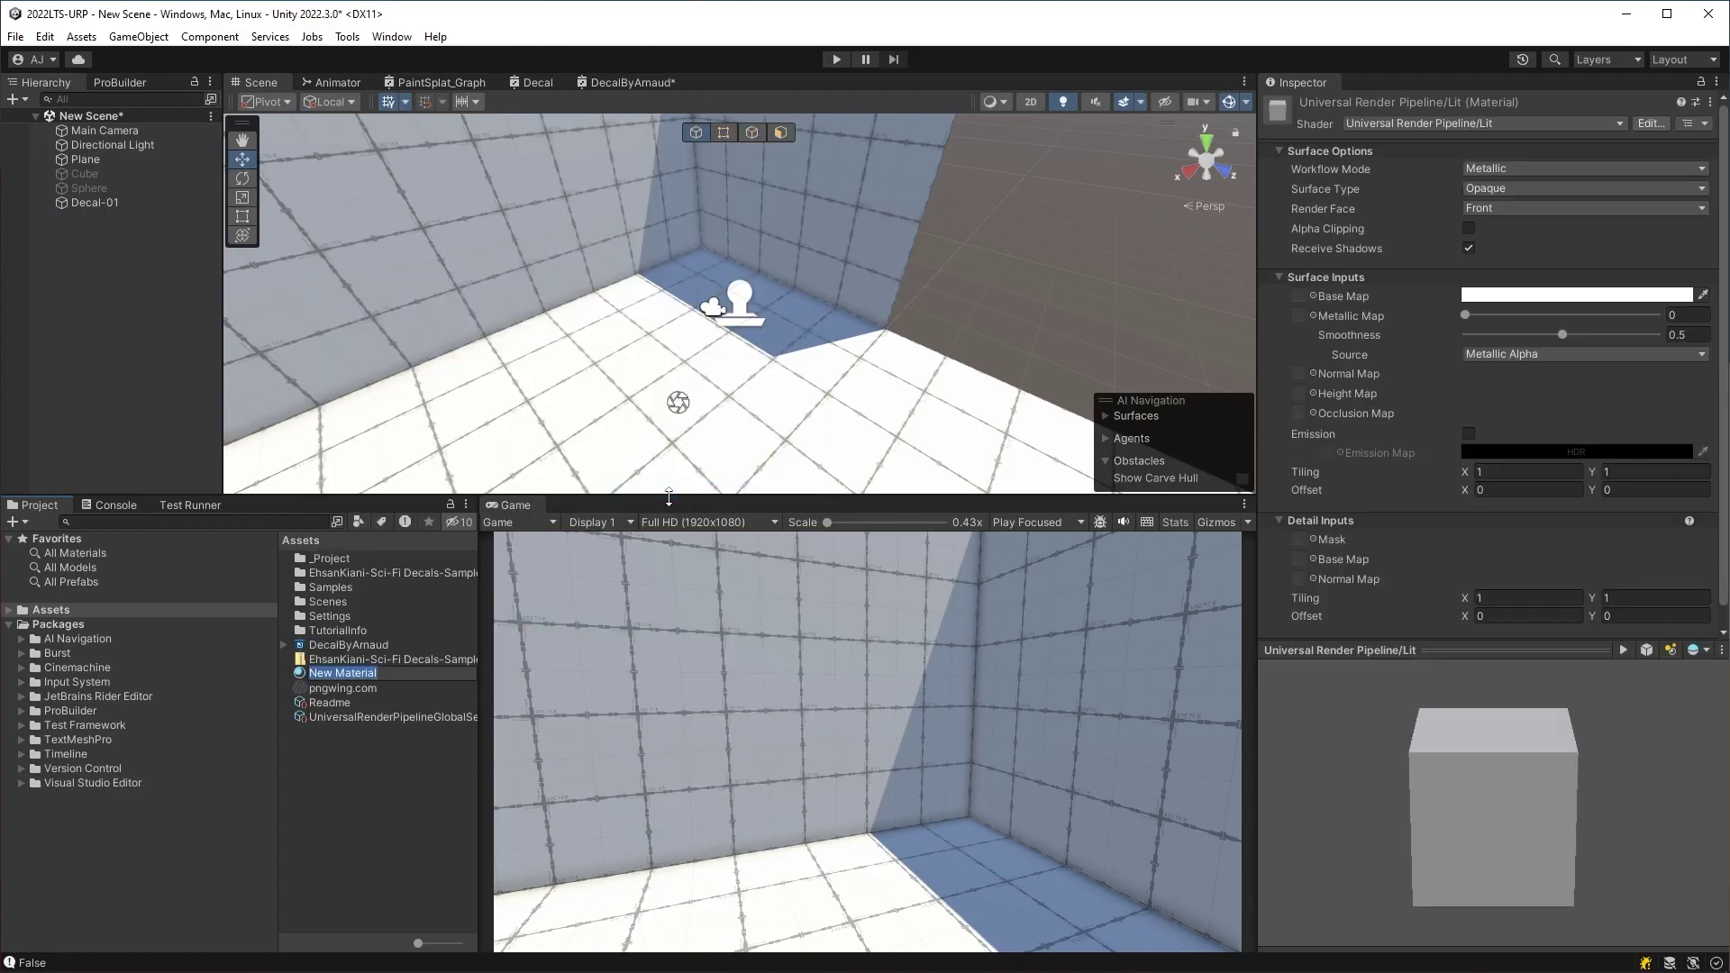
{"action": "type", "text": "MyDecal"}
{"action": "key", "text": "Return"}
- Set MyDecal's shader to Shader Graphs/Decal with the warning sign texture 23 as Base Map
{"action": "left_click", "coordinate": [1430, 125]}
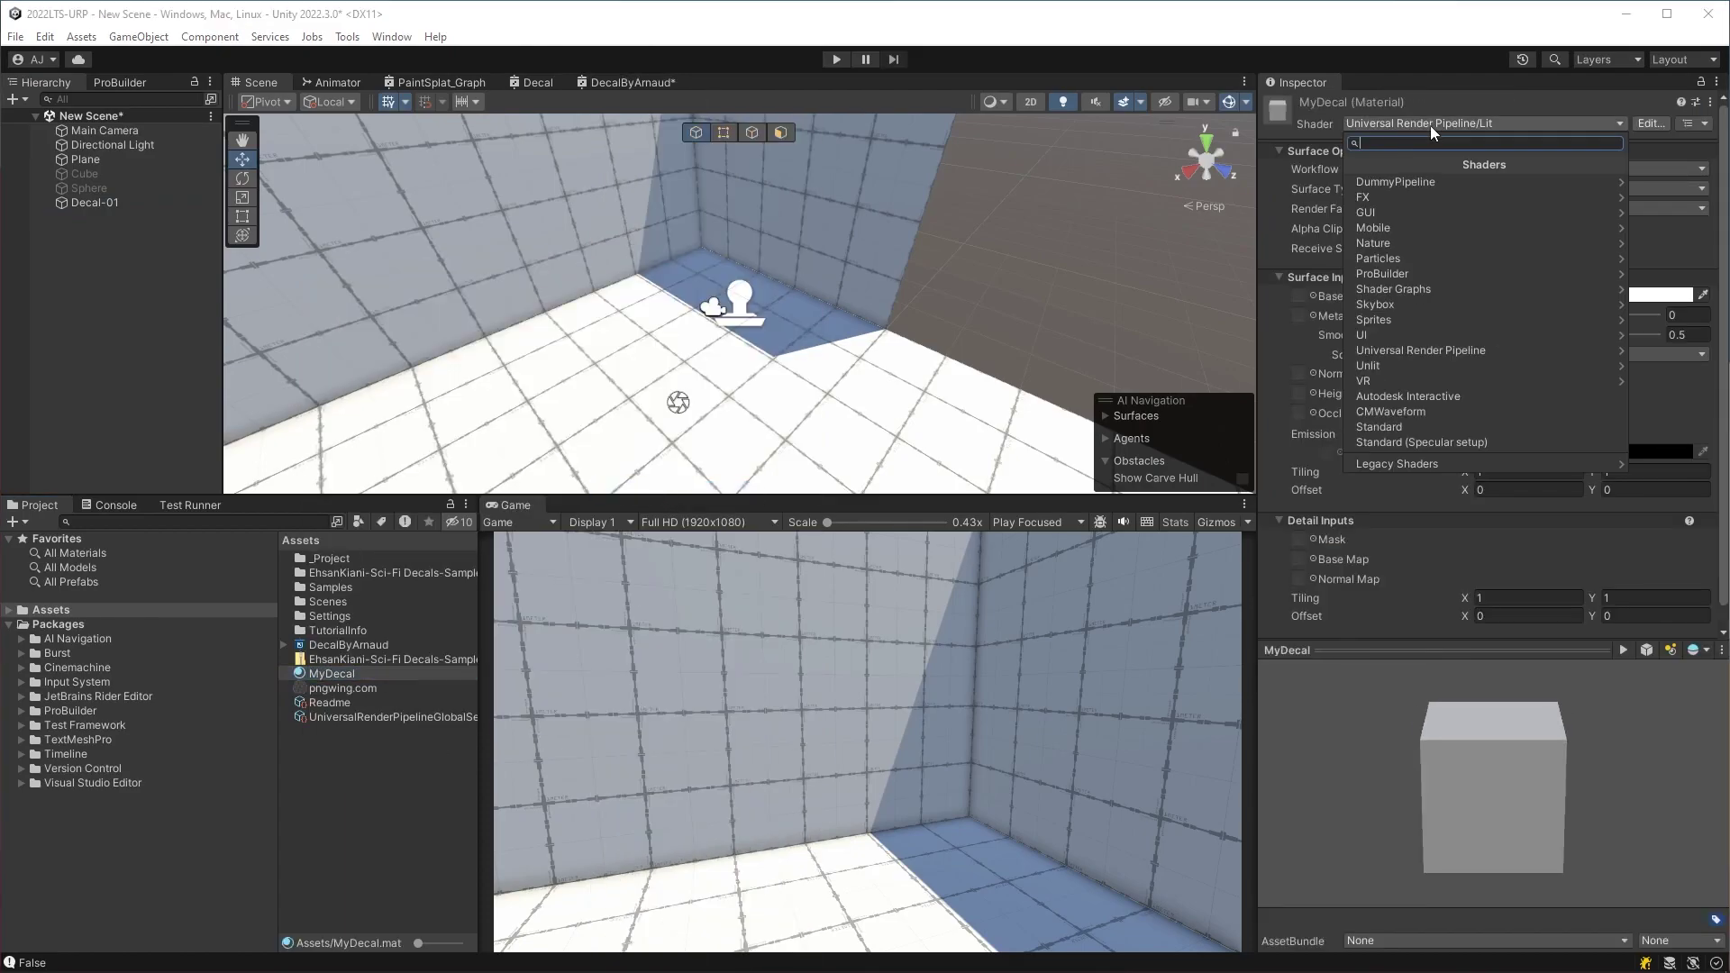
{"action": "left_click", "coordinate": [1454, 284]}
{"action": "left_click", "coordinate": [1431, 229]}
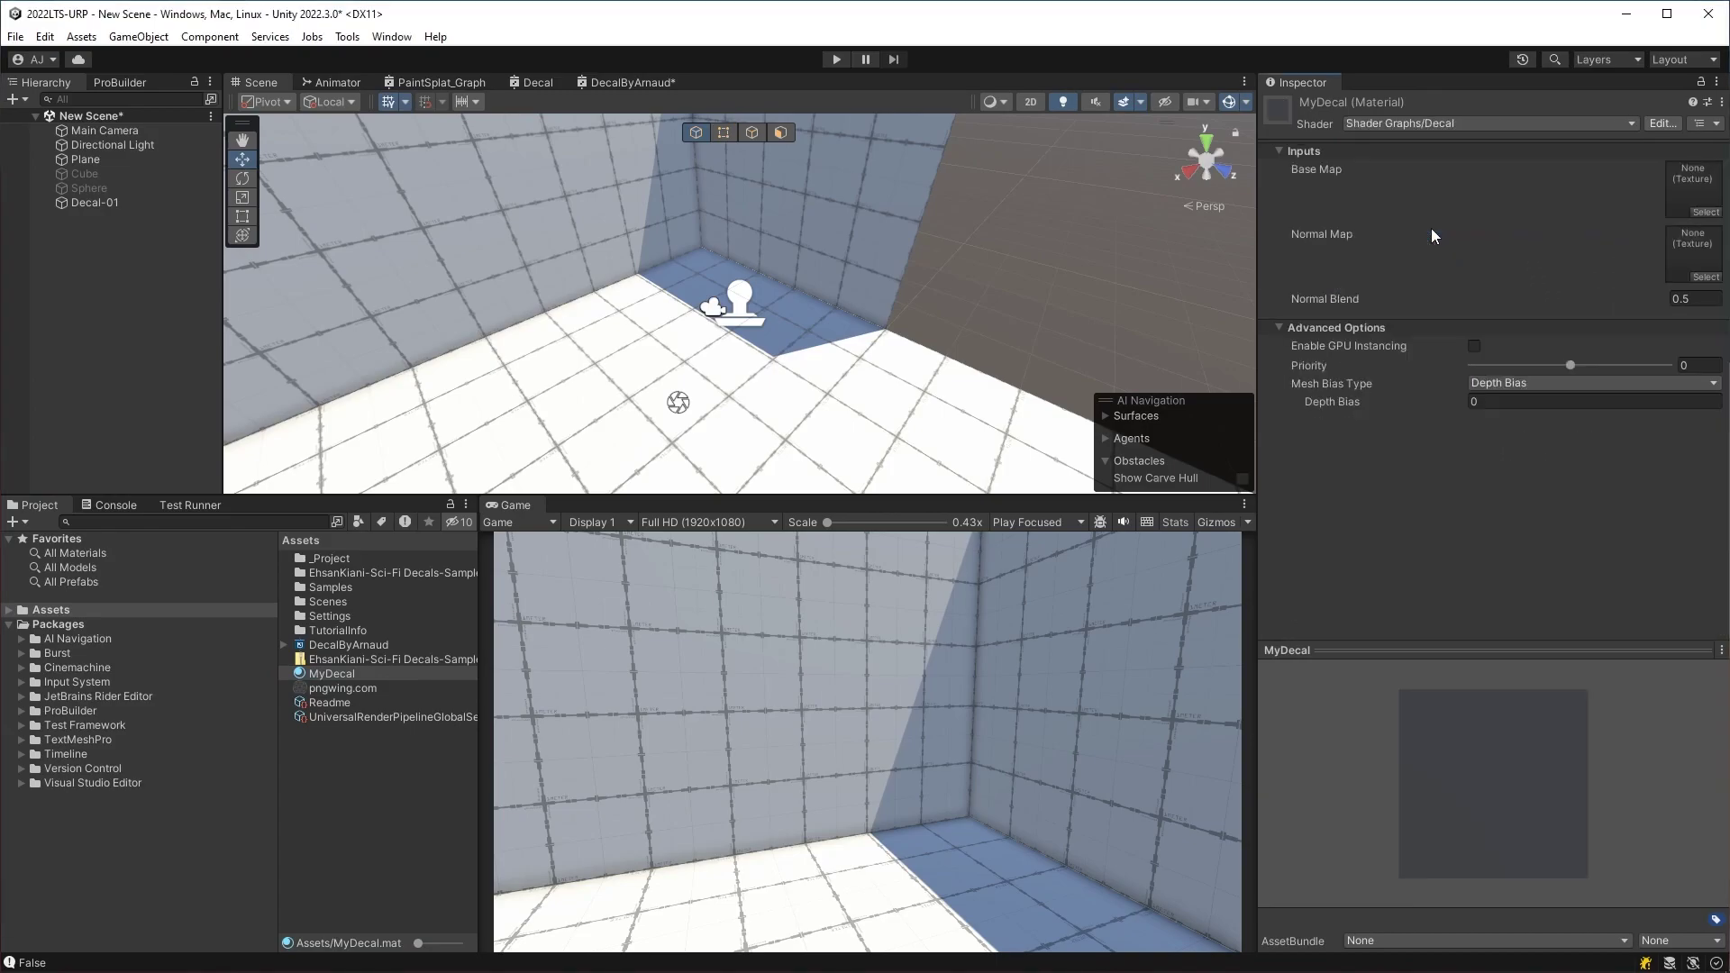
{"action": "left_click", "coordinate": [1706, 212]}
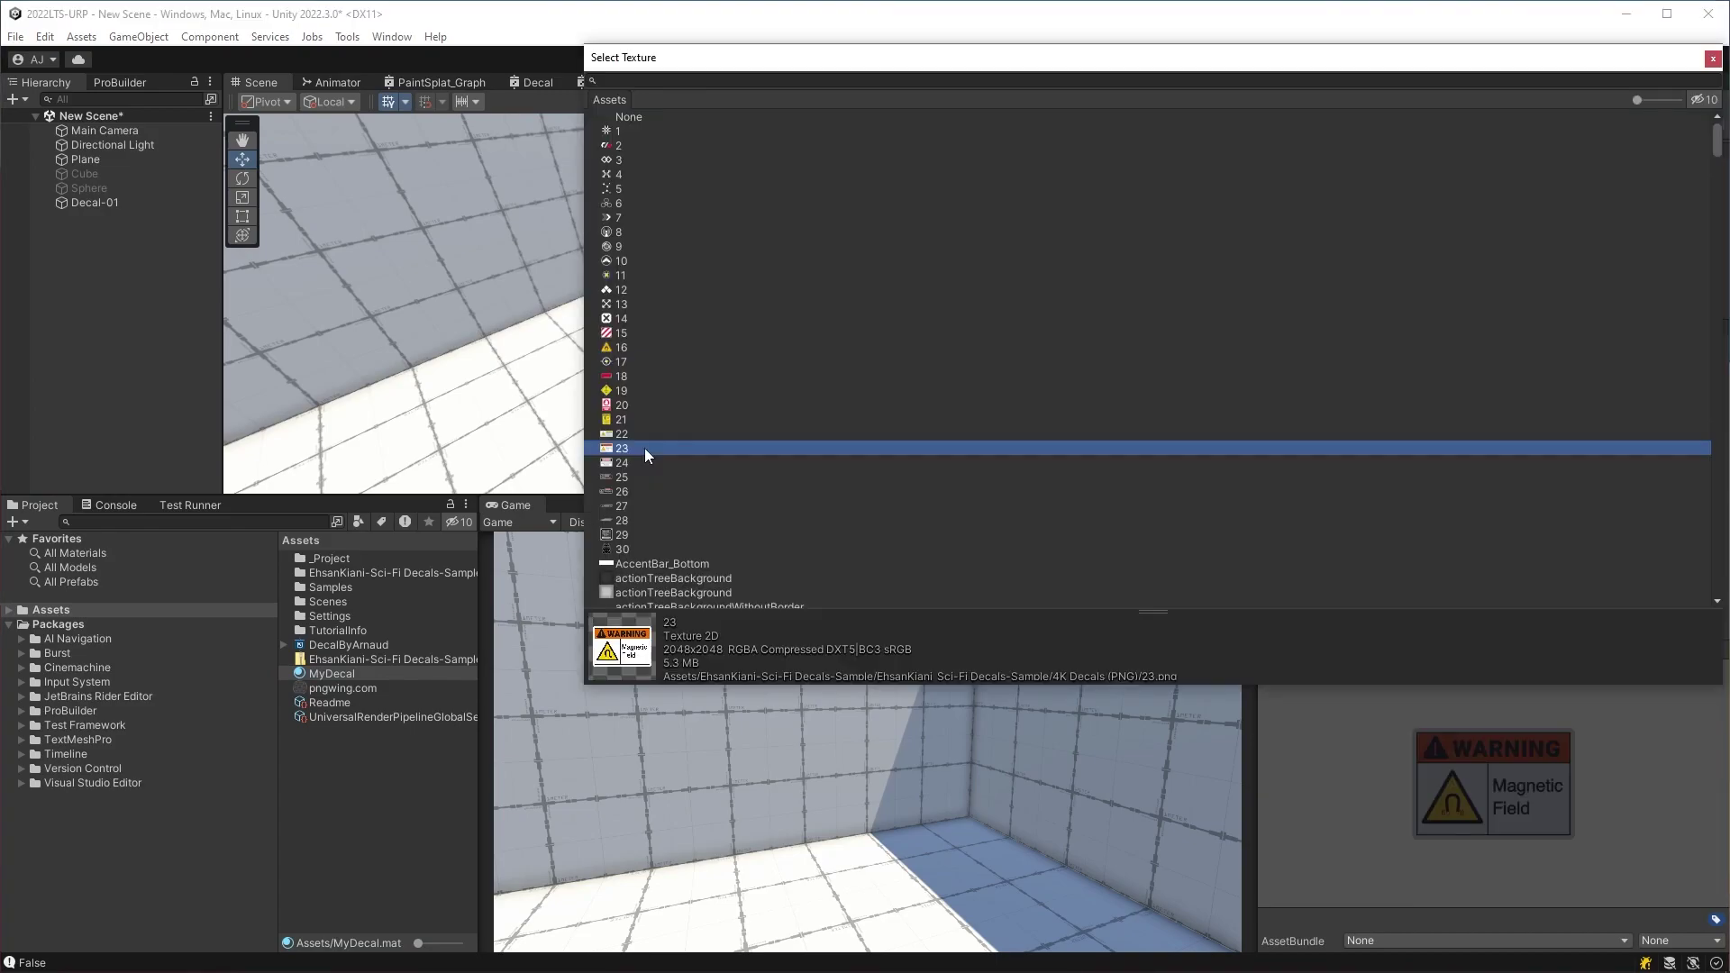
{"action": "double_click", "coordinate": [646, 453]}
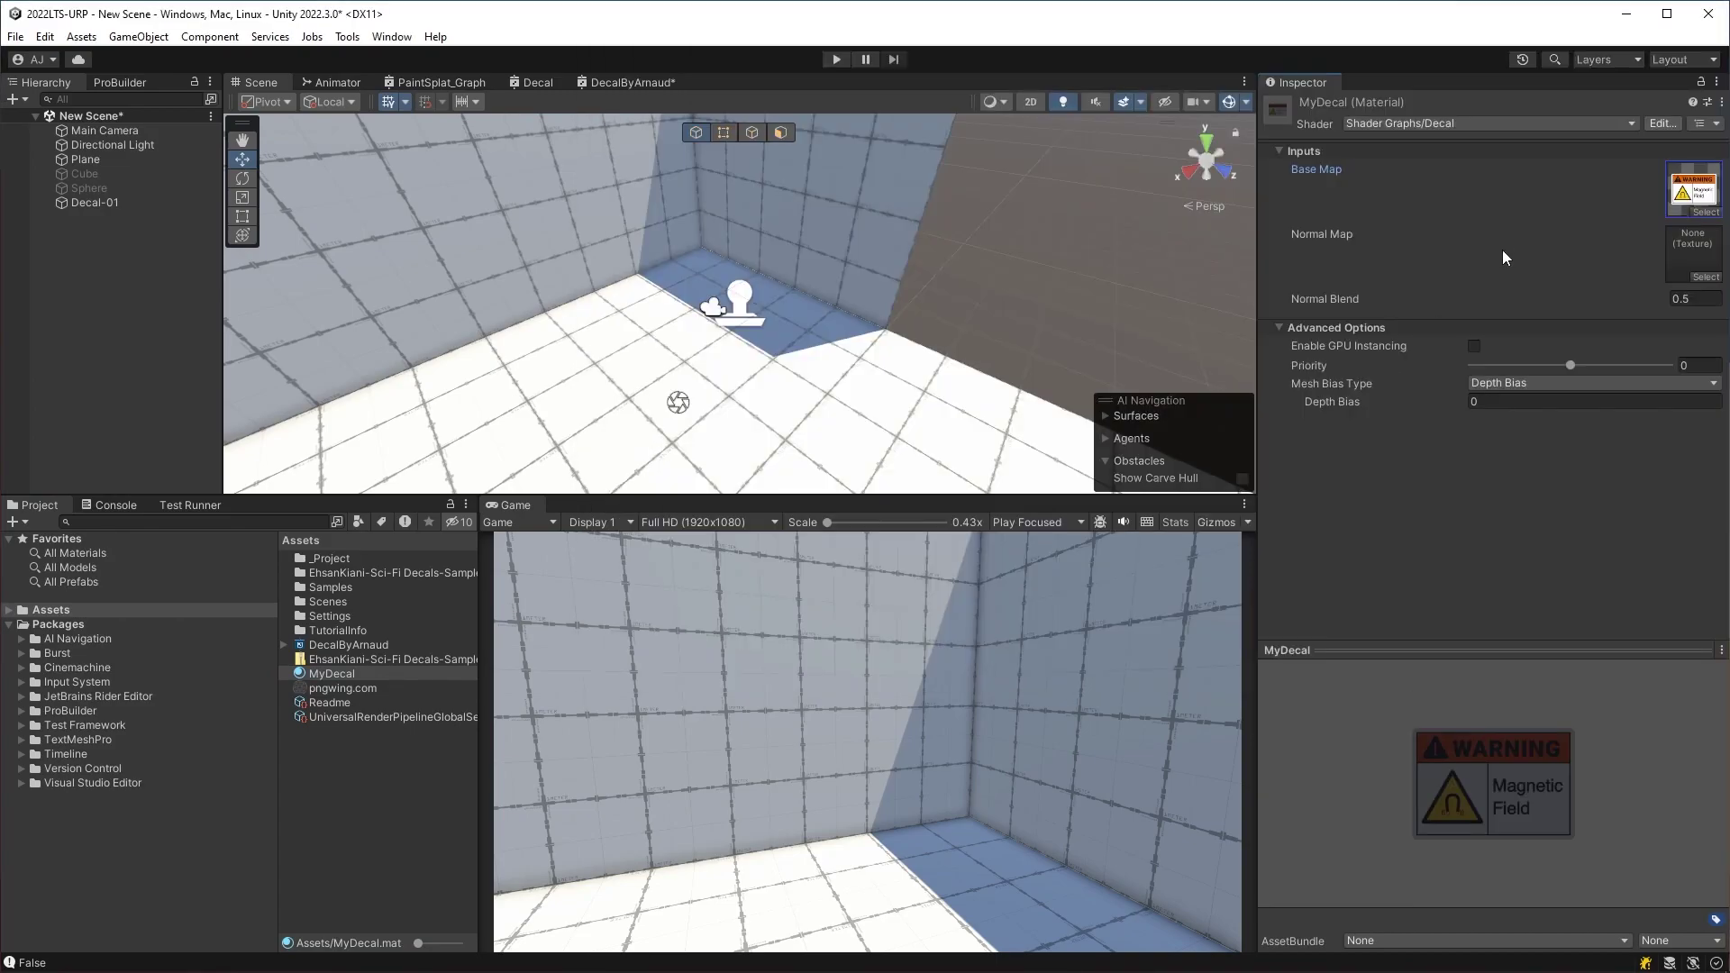
{"action": "left_click", "coordinate": [110, 203]}
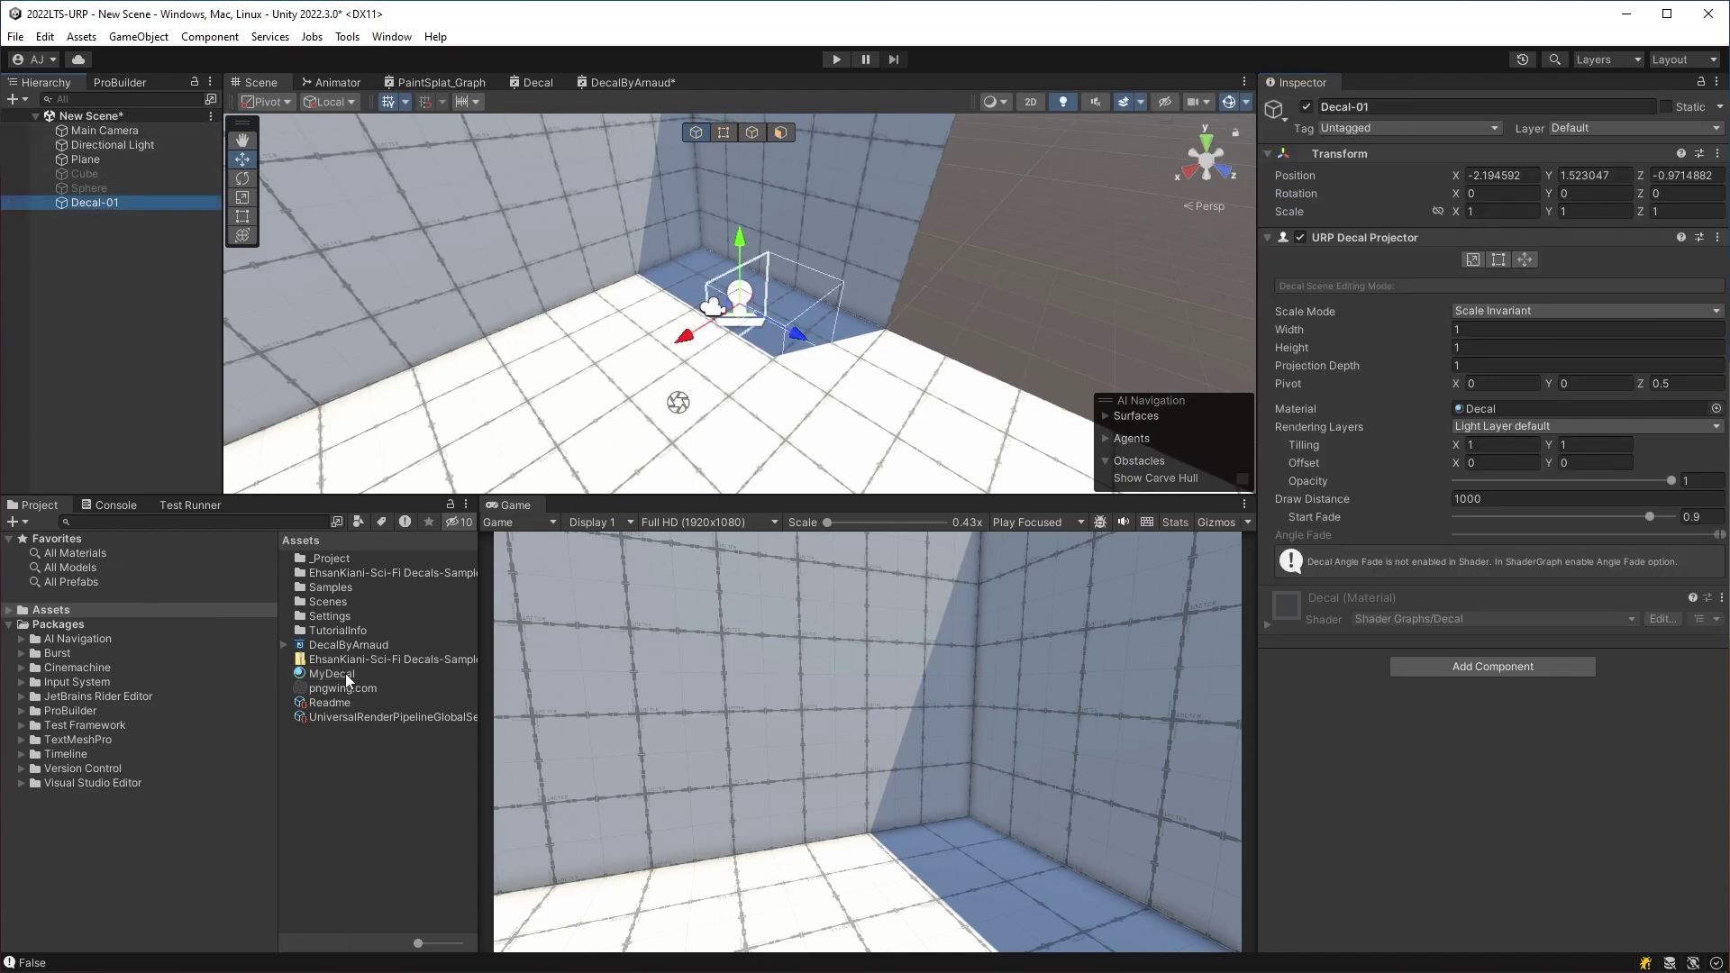
- Assign MyDecal to Decal-01, rotate it 180 on Y, and move it against the wall
{"action": "left_click_drag", "start_coordinate": [344, 673], "coordinate": [1514, 408]}
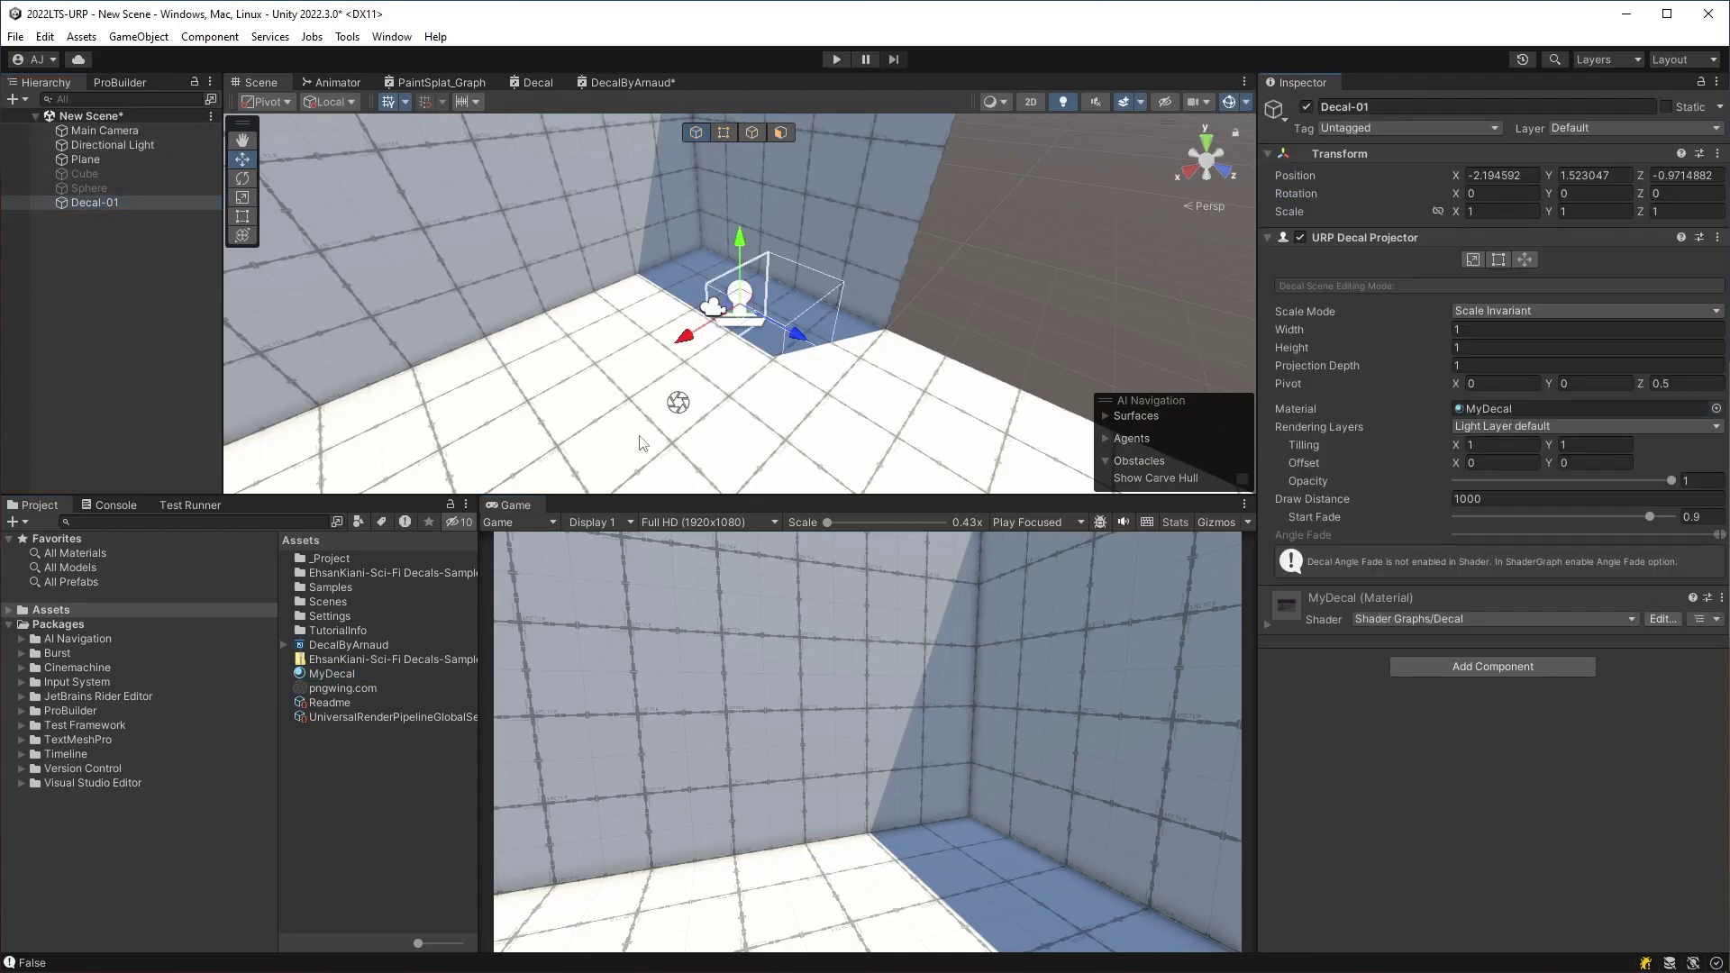
{"action": "left_click_drag", "start_coordinate": [805, 344], "coordinate": [636, 260]}
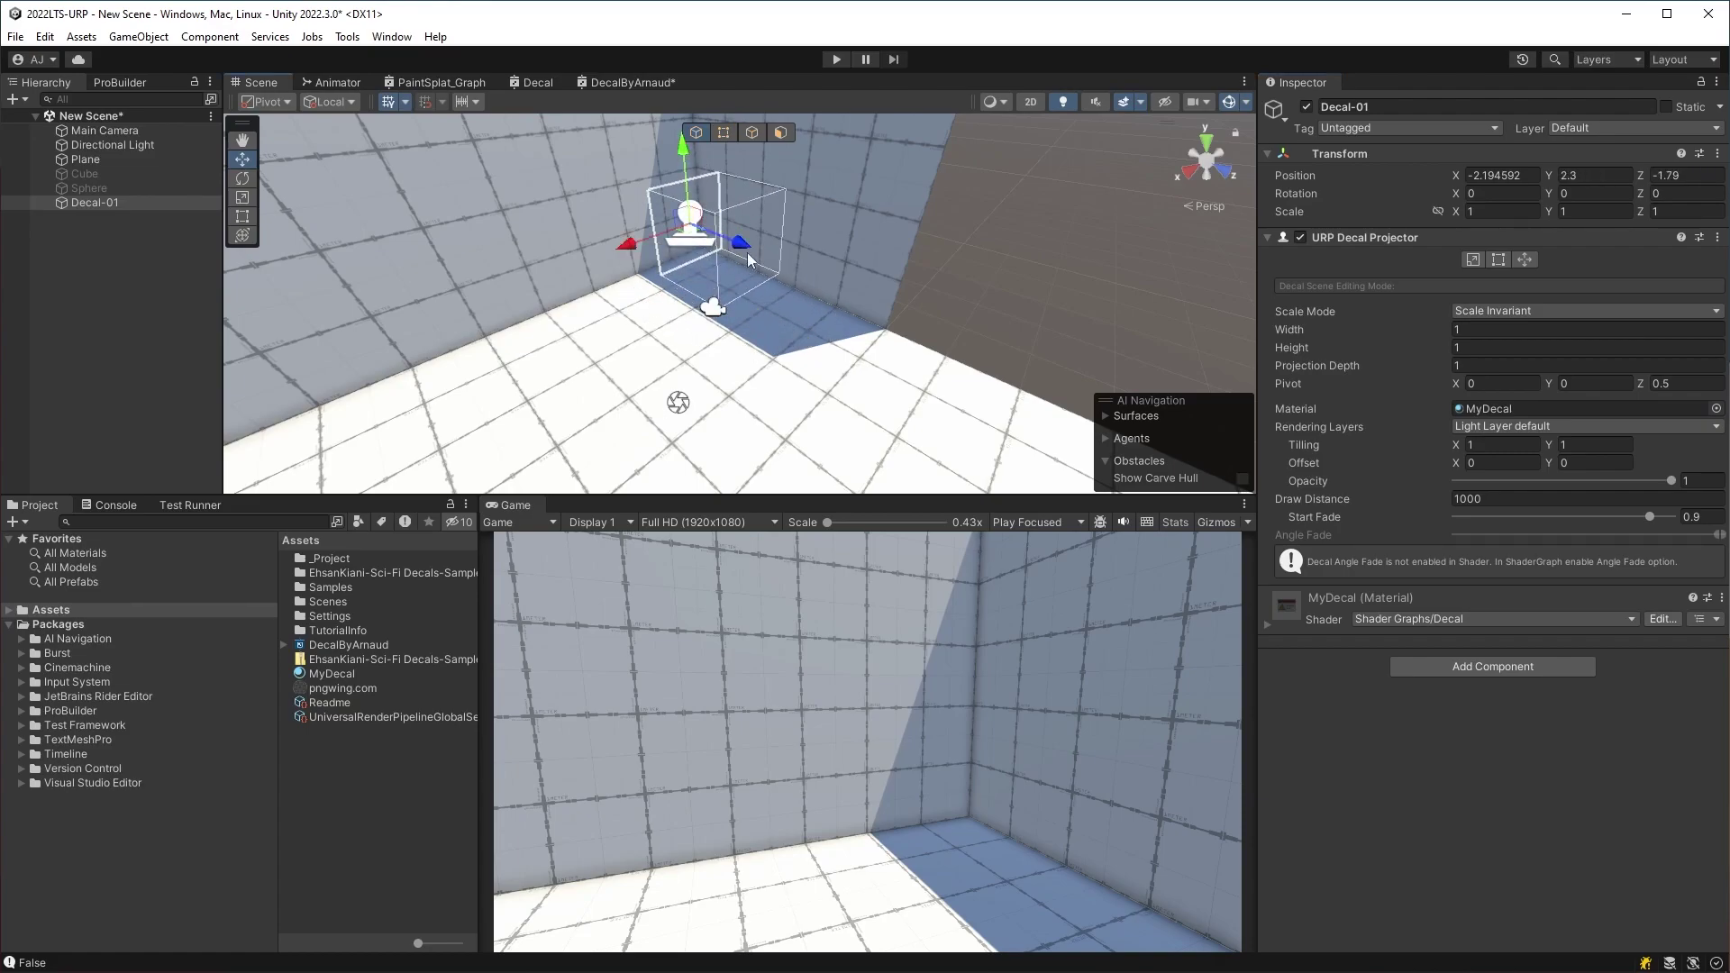
{"action": "left_click", "coordinate": [1585, 194]}
{"action": "type", "text": "180"}
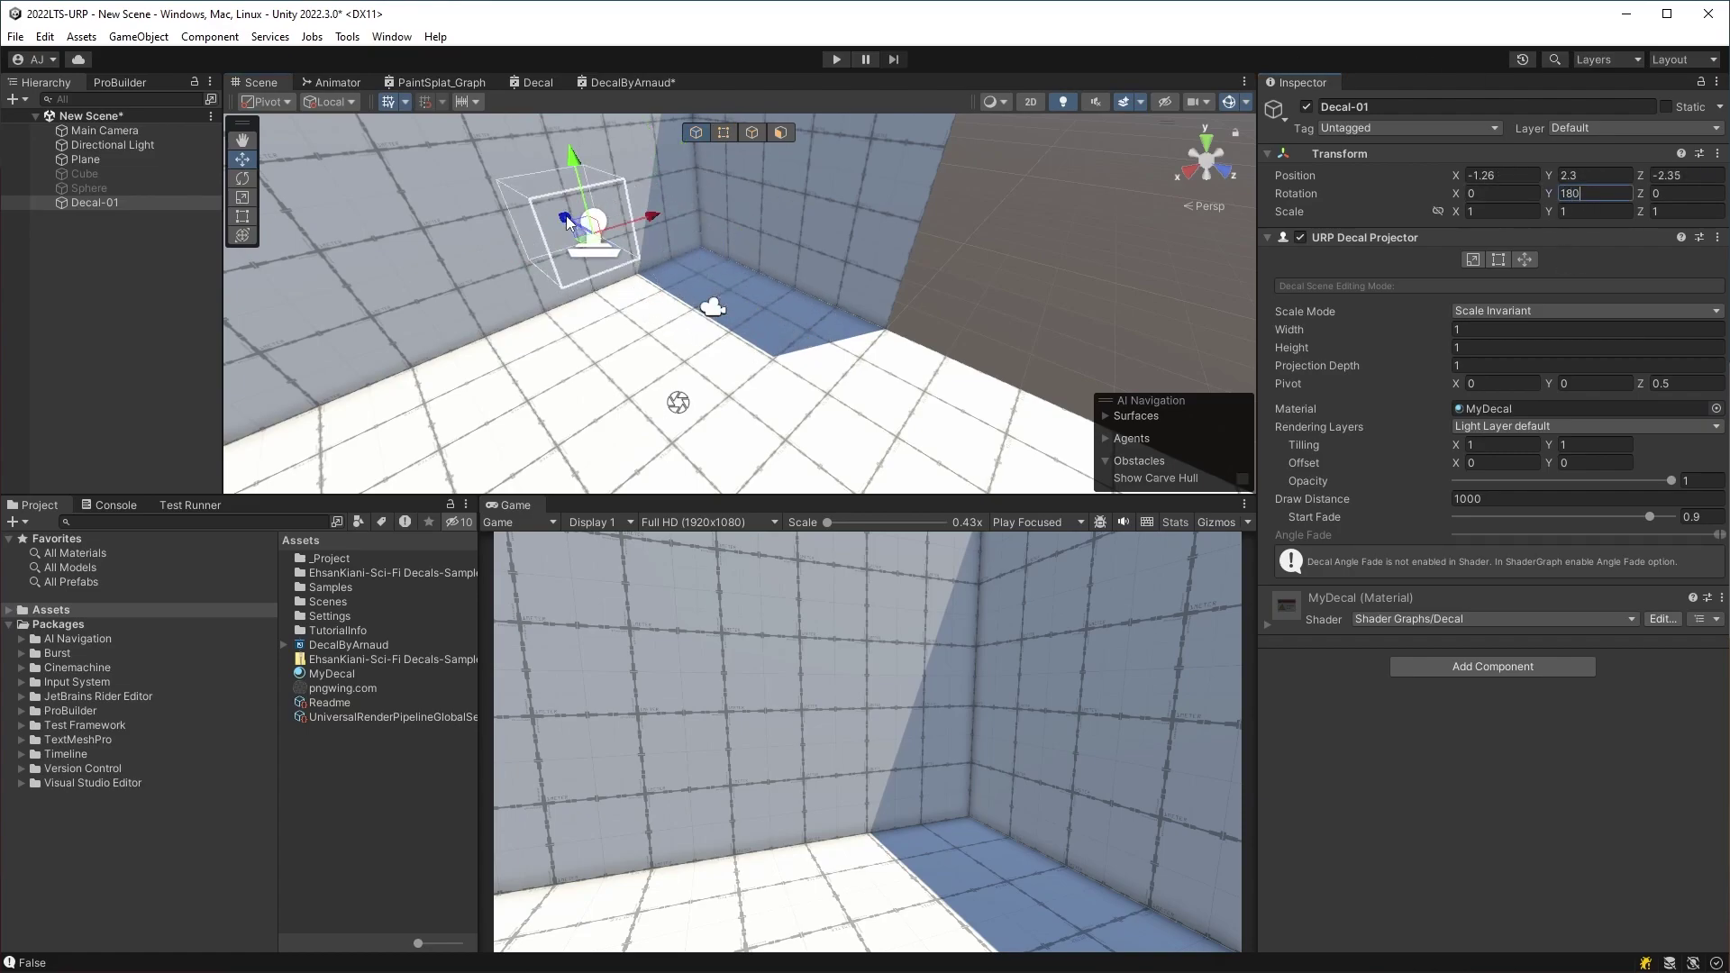
{"action": "left_click_drag", "start_coordinate": [566, 219], "coordinate": [555, 216]}
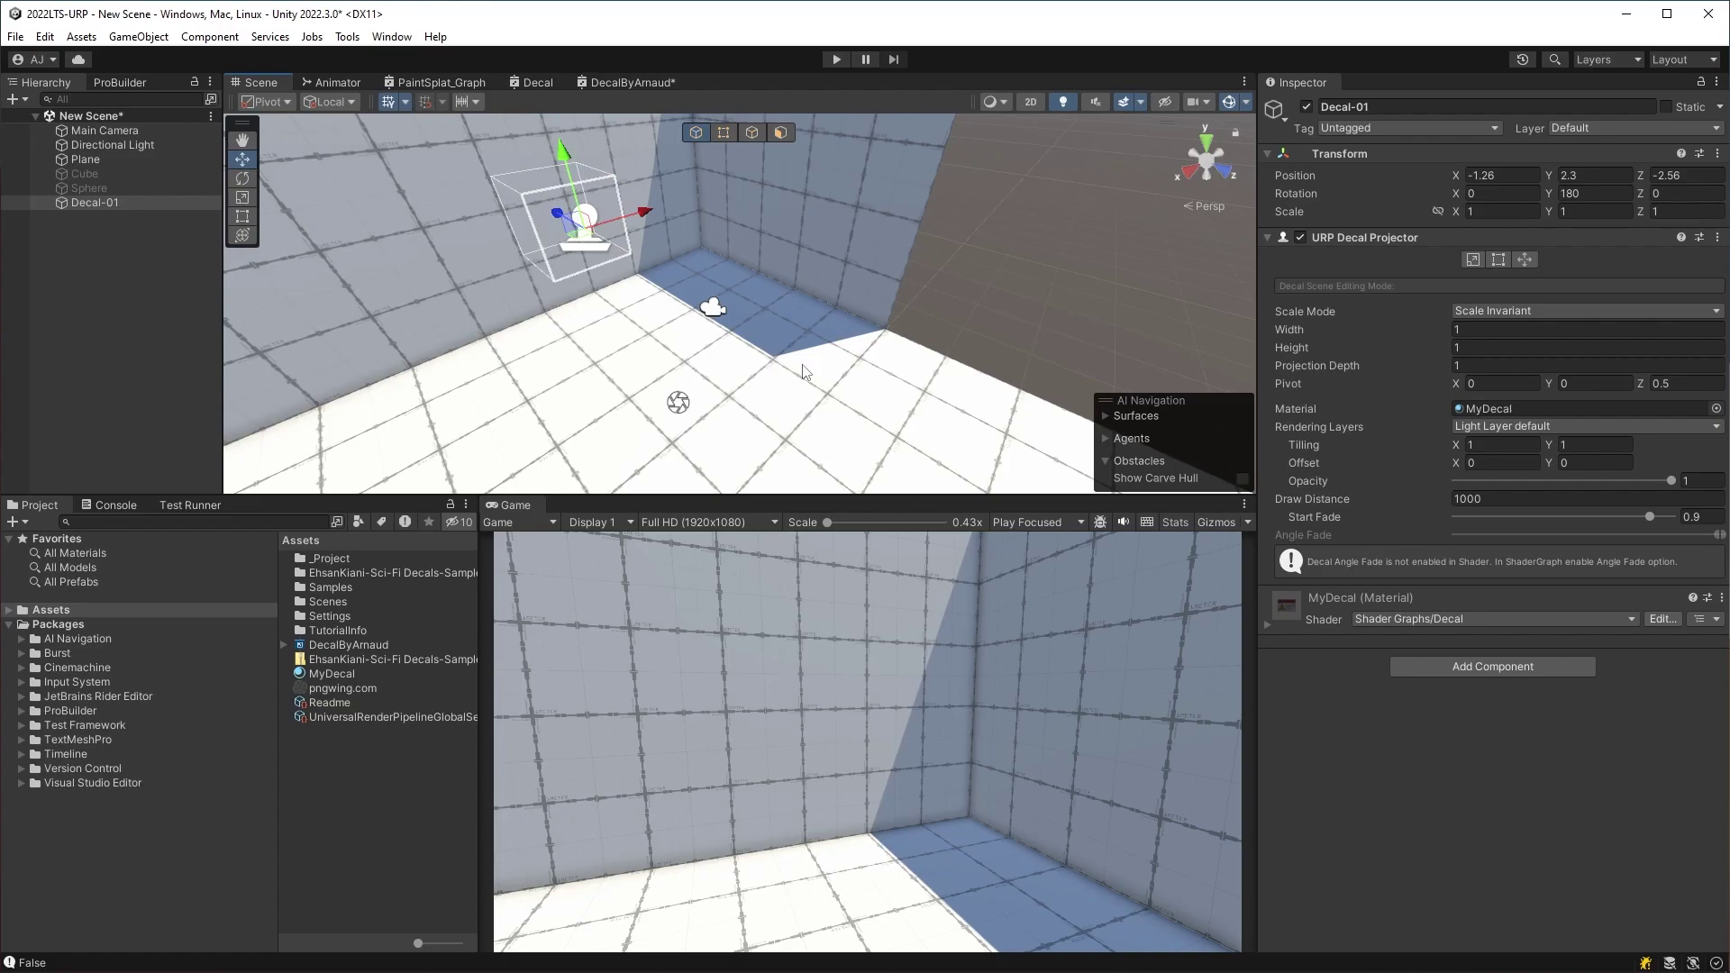
{"action": "mouse_move", "coordinate": [805, 371]}
{"action": "left_mouse_down", "text": "alt"}
{"action": "mouse_move", "coordinate": [642, 253]}
{"action": "mouse_move", "coordinate": [569, 306]}
{"action": "left_mouse_up", "text": "alt"}
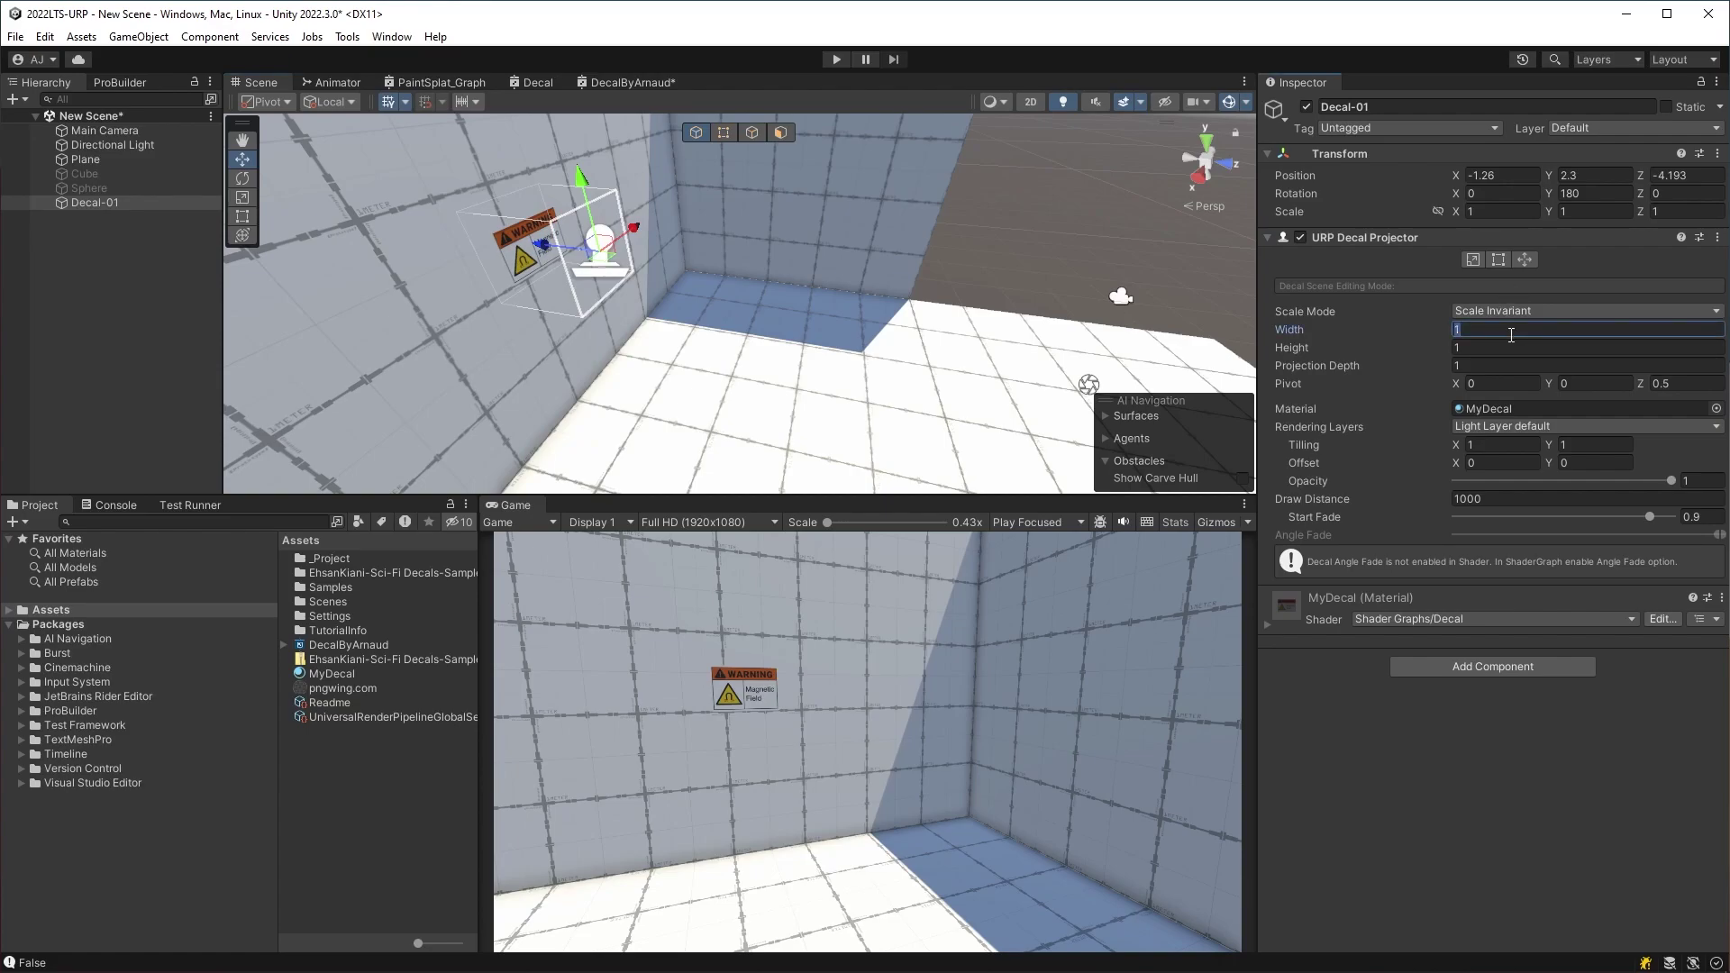
- Size the decal to width 3 and height 3 with projection depth 3.75
{"action": "type", "text": "3"}
{"action": "key", "text": "Tab"}
{"action": "type", "text": "3"}
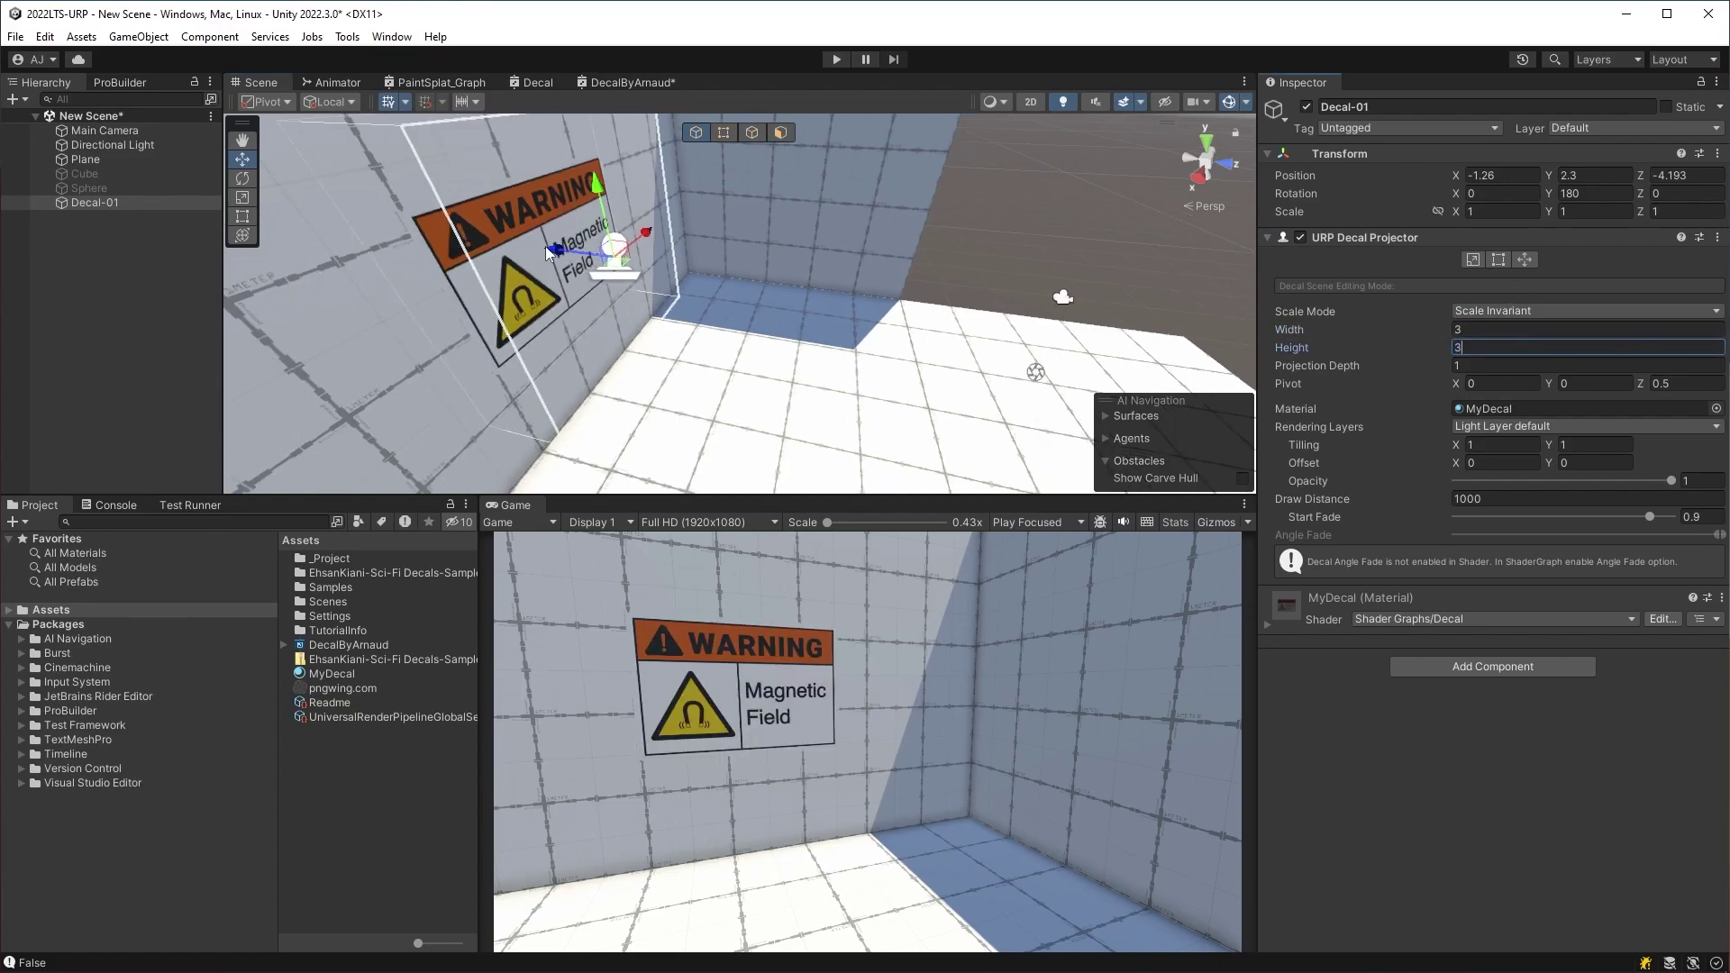
{"action": "left_click_drag", "start_coordinate": [1379, 372], "coordinate": [1452, 373]}
{"action": "left_click_drag", "start_coordinate": [561, 256], "coordinate": [736, 324]}
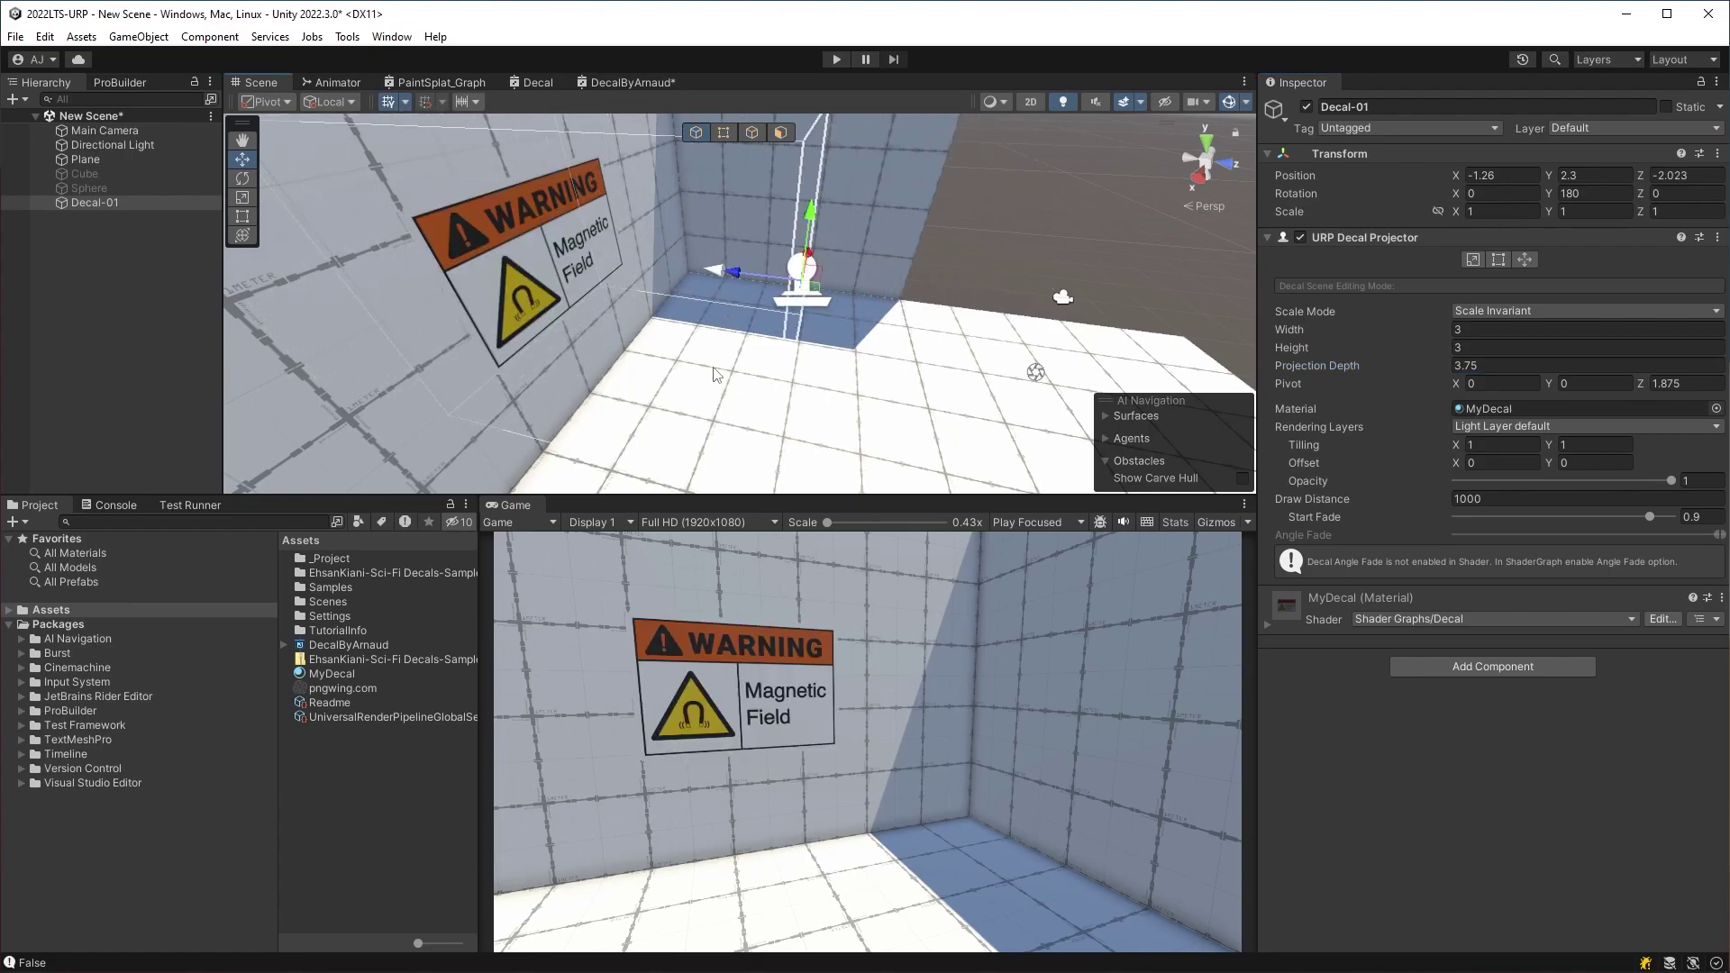
- Activate the hidden Cube, slide it against the wall, and tilt it to 72.7° on Z
{"action": "left_click", "coordinate": [85, 173]}
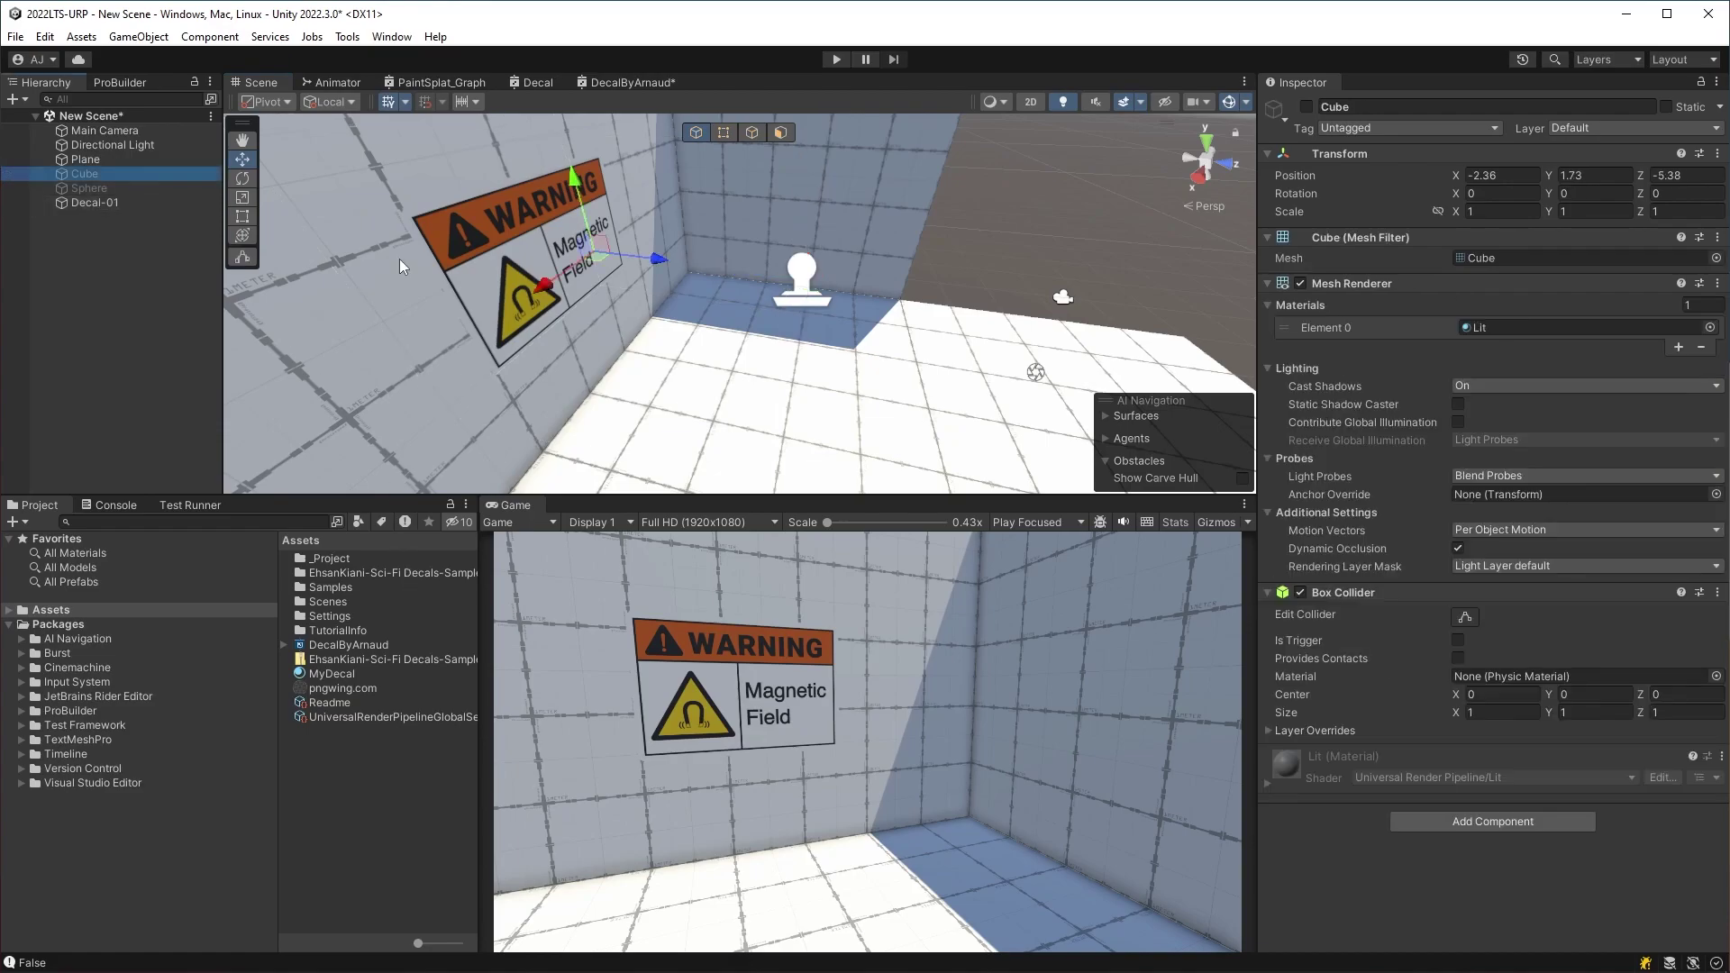
{"action": "left_click", "coordinate": [1308, 107]}
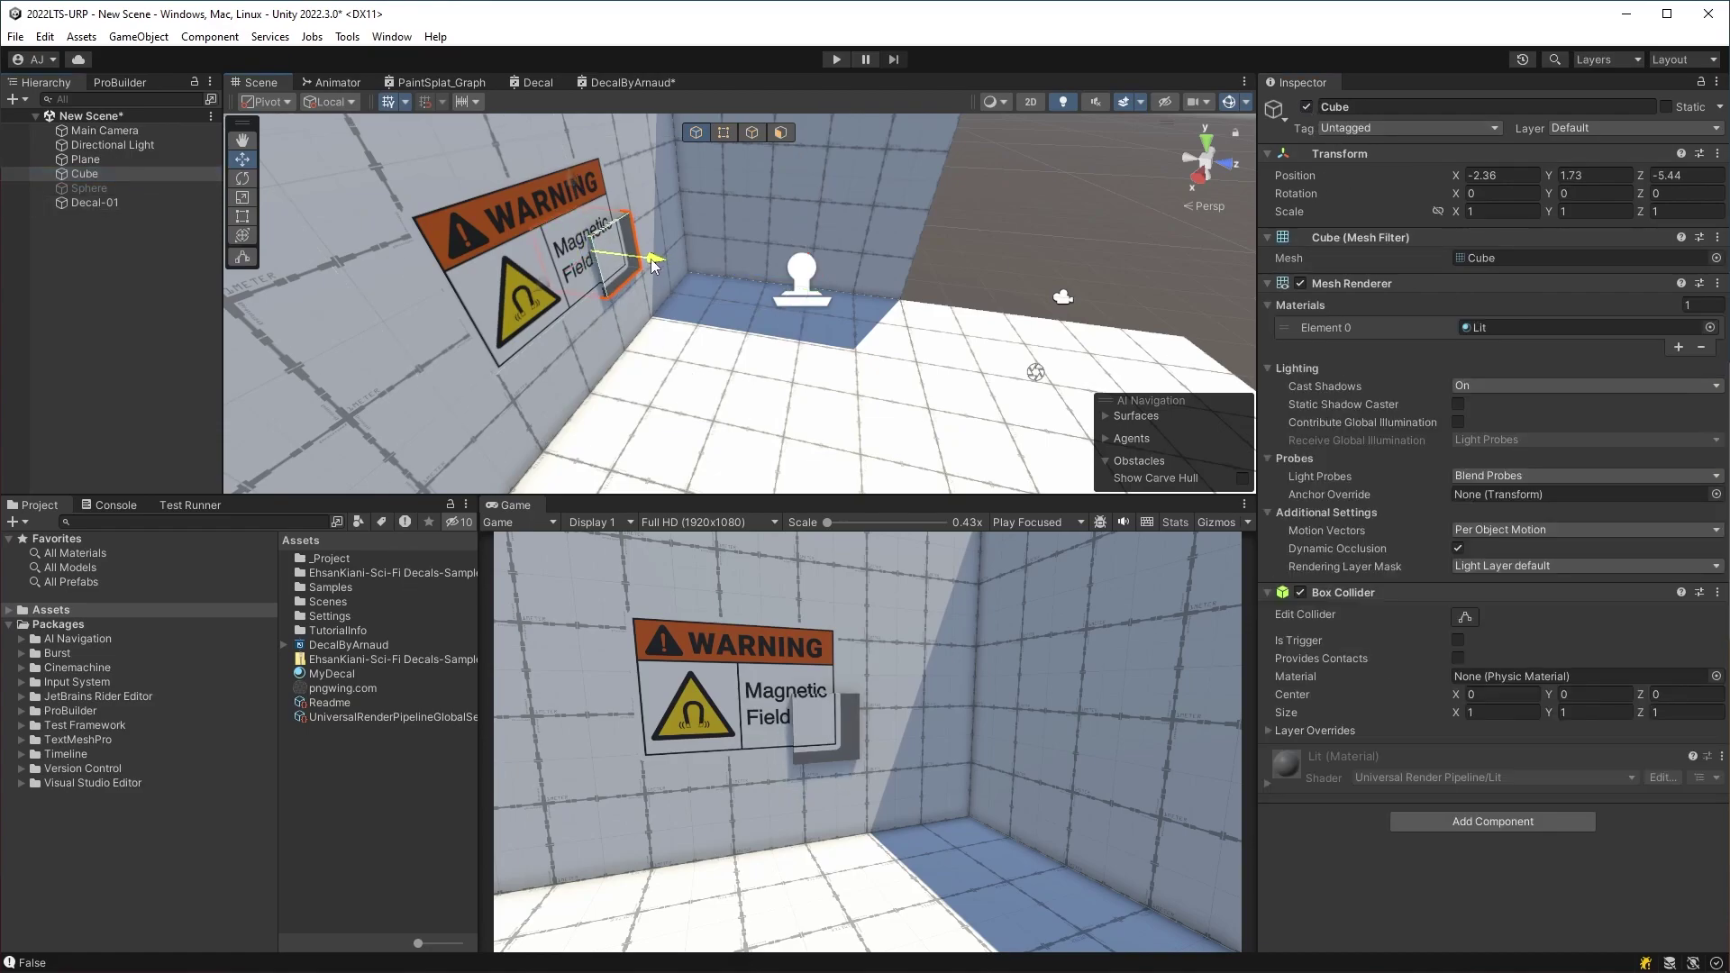
{"action": "left_click_drag", "start_coordinate": [657, 262], "coordinate": [655, 264]}
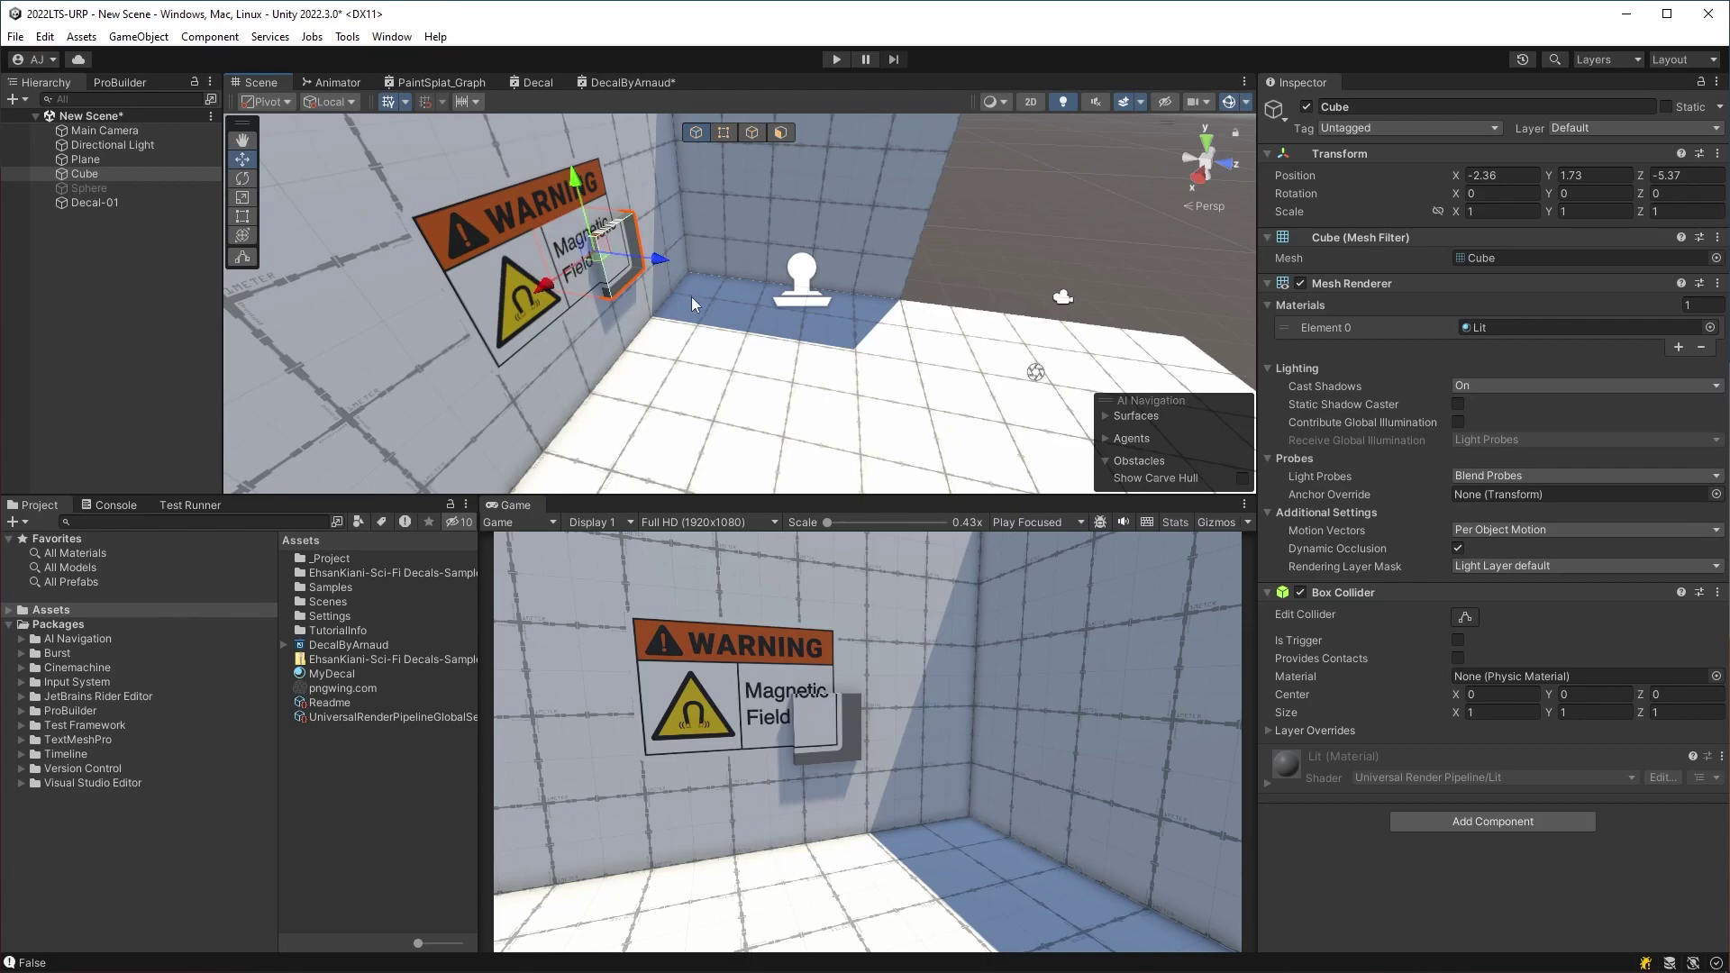
{"action": "mouse_move", "coordinate": [1642, 192]}
{"action": "left_mouse_down"}
{"action": "mouse_move", "coordinate": [1712, 193]}
{"action": "mouse_move", "coordinate": [354, 706]}
{"action": "left_mouse_up"}
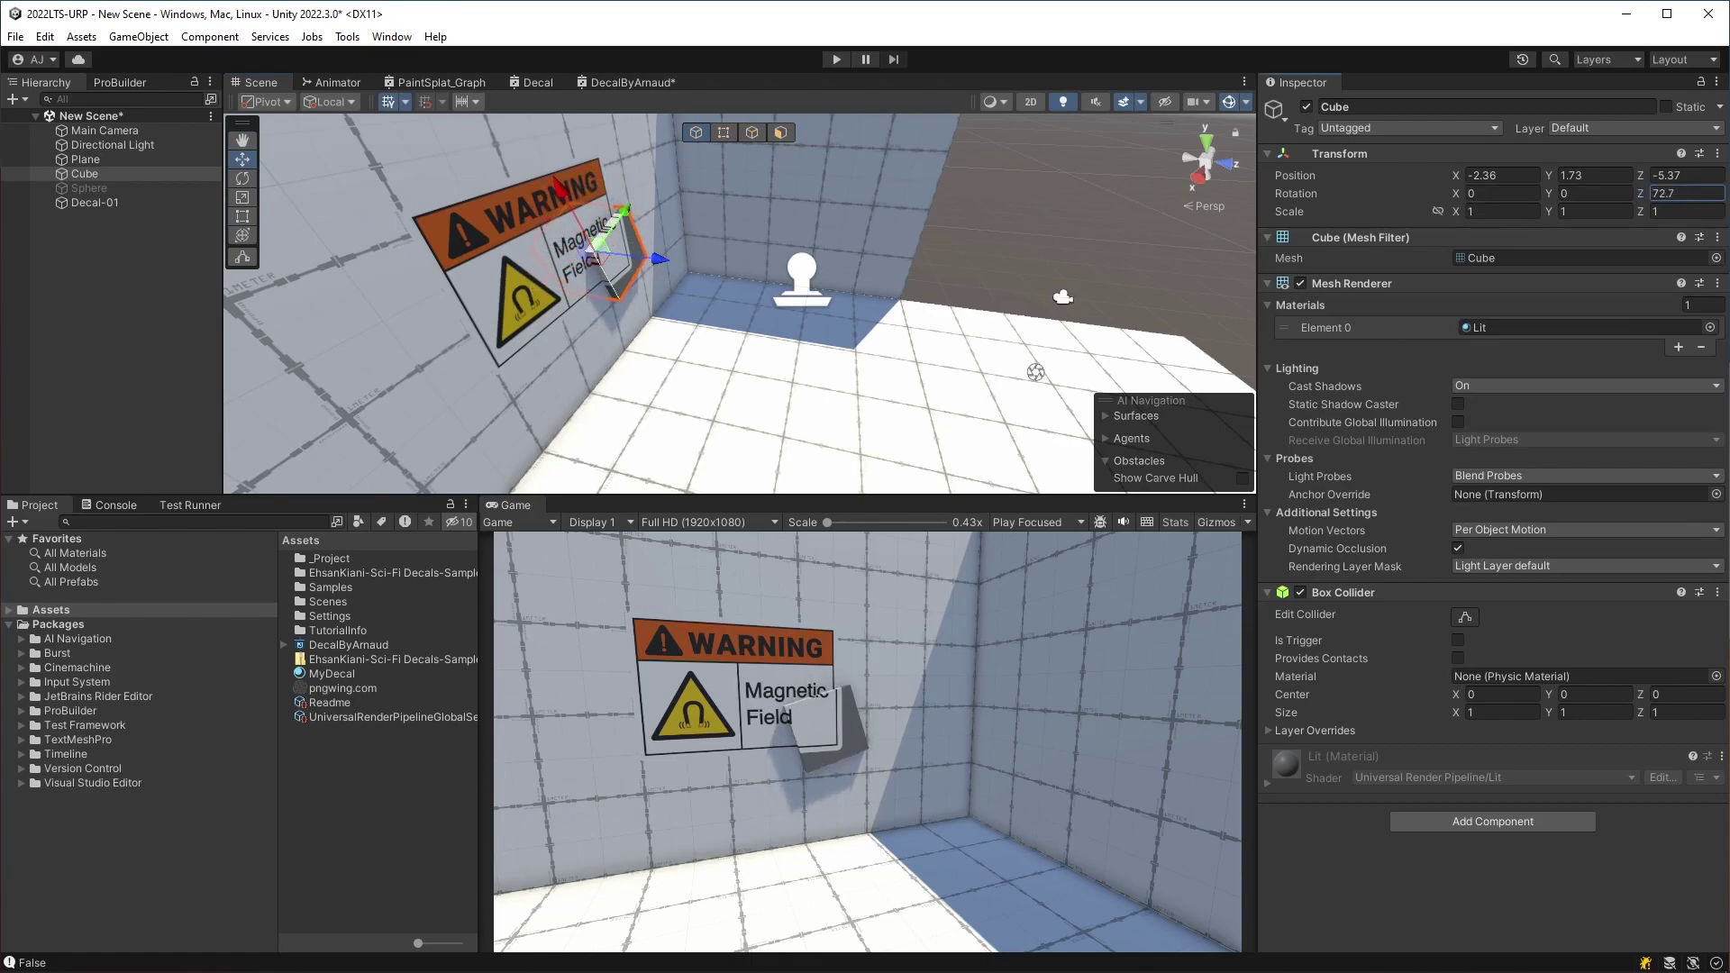
{"action": "left_click_drag", "start_coordinate": [581, 284], "coordinate": [622, 252], "text": "alt"}
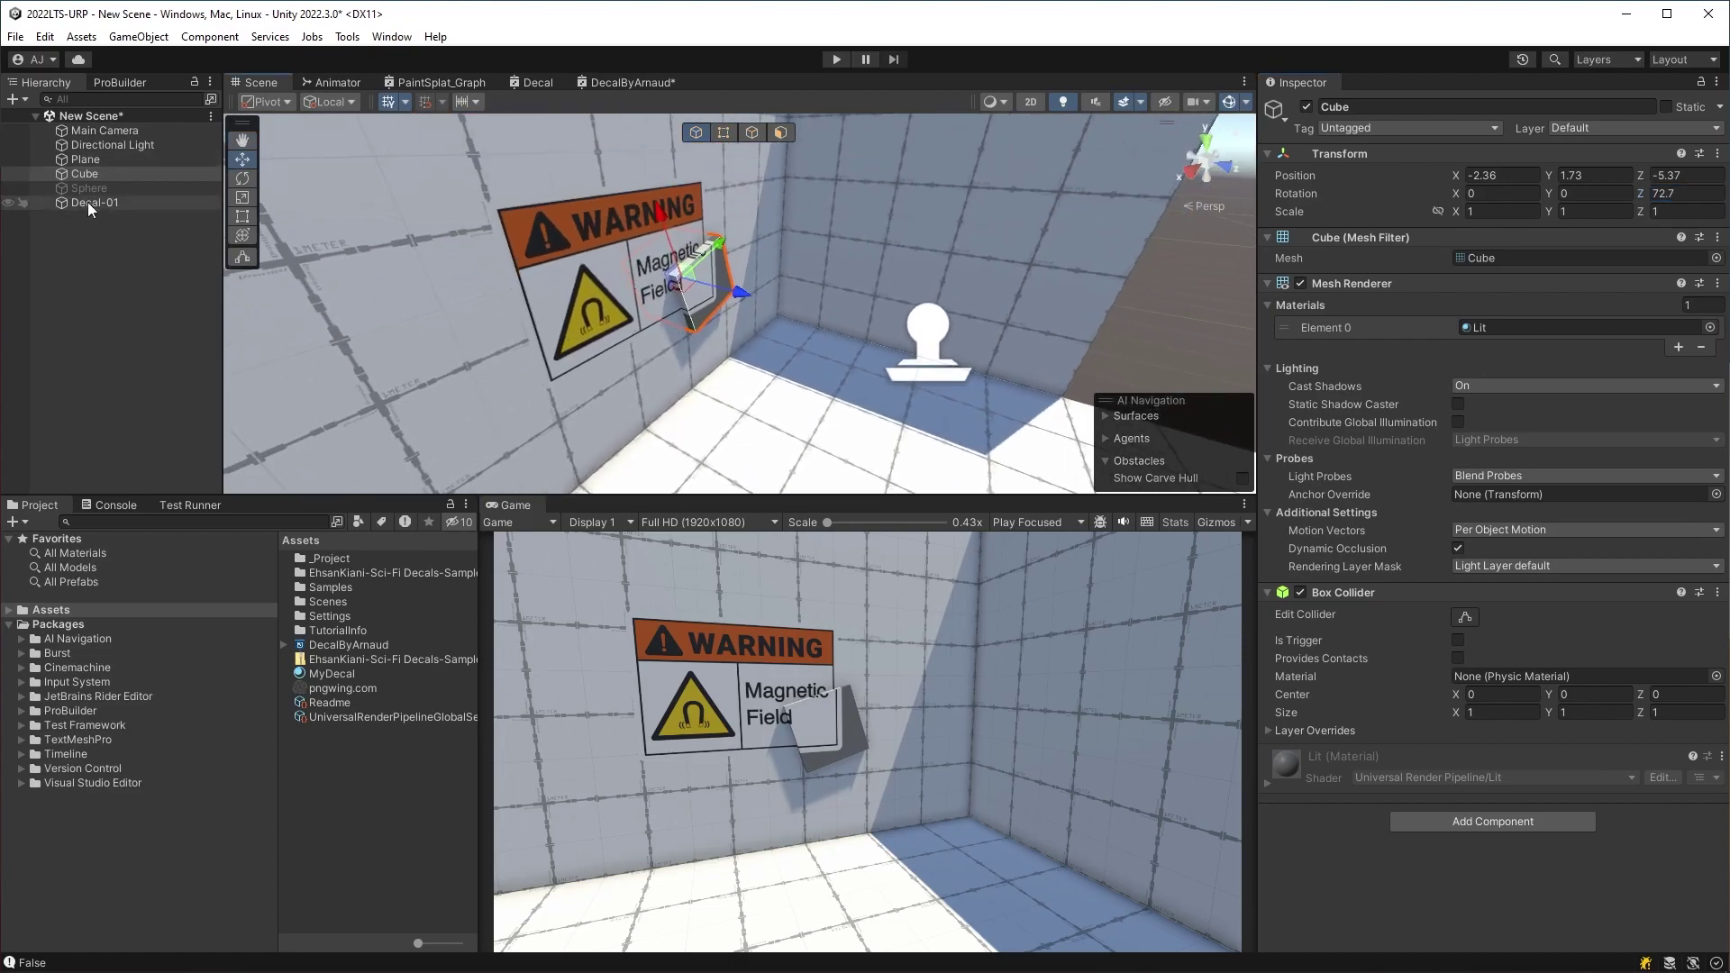
- Resize the warning decal to 2×2 and position a decal copy over the sphere
{"action": "double_click", "coordinate": [95, 203]}
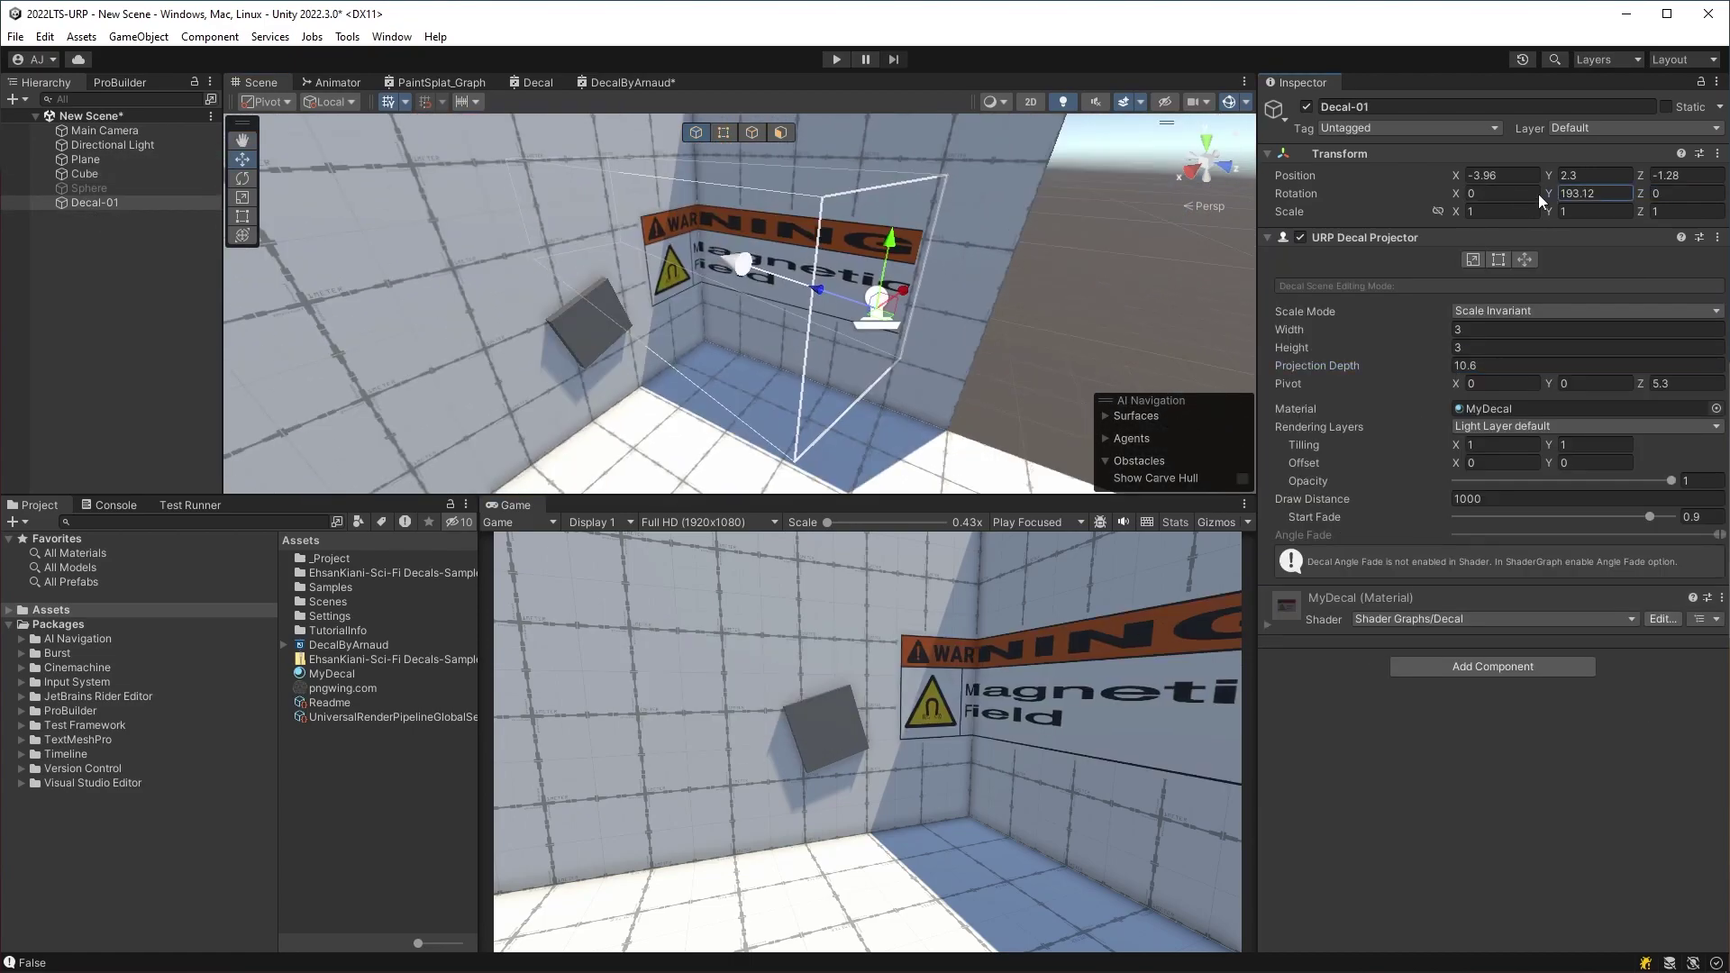
{"action": "key", "text": "ctrl+z"}
{"action": "key", "text": "ctrl+z"}
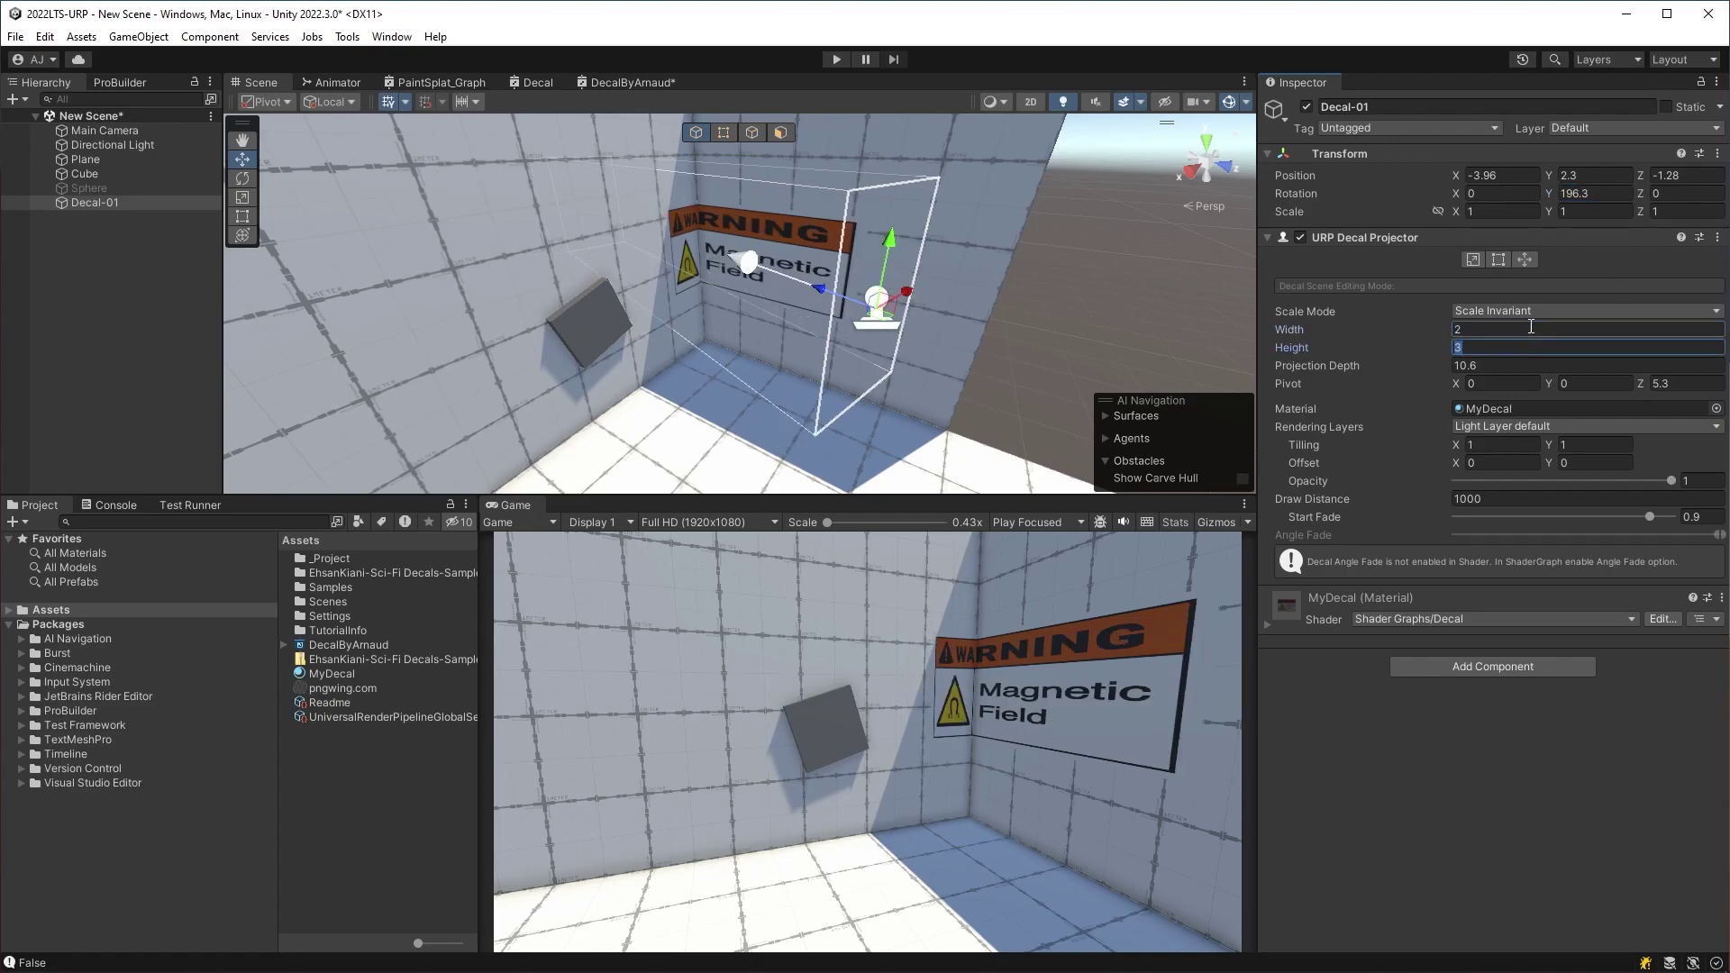
{"action": "key", "text": "ctrl+z"}
{"action": "key", "text": "ctrl+z"}
{"action": "key", "text": "ctrl+z"}
{"action": "key", "text": "ctrl+z"}
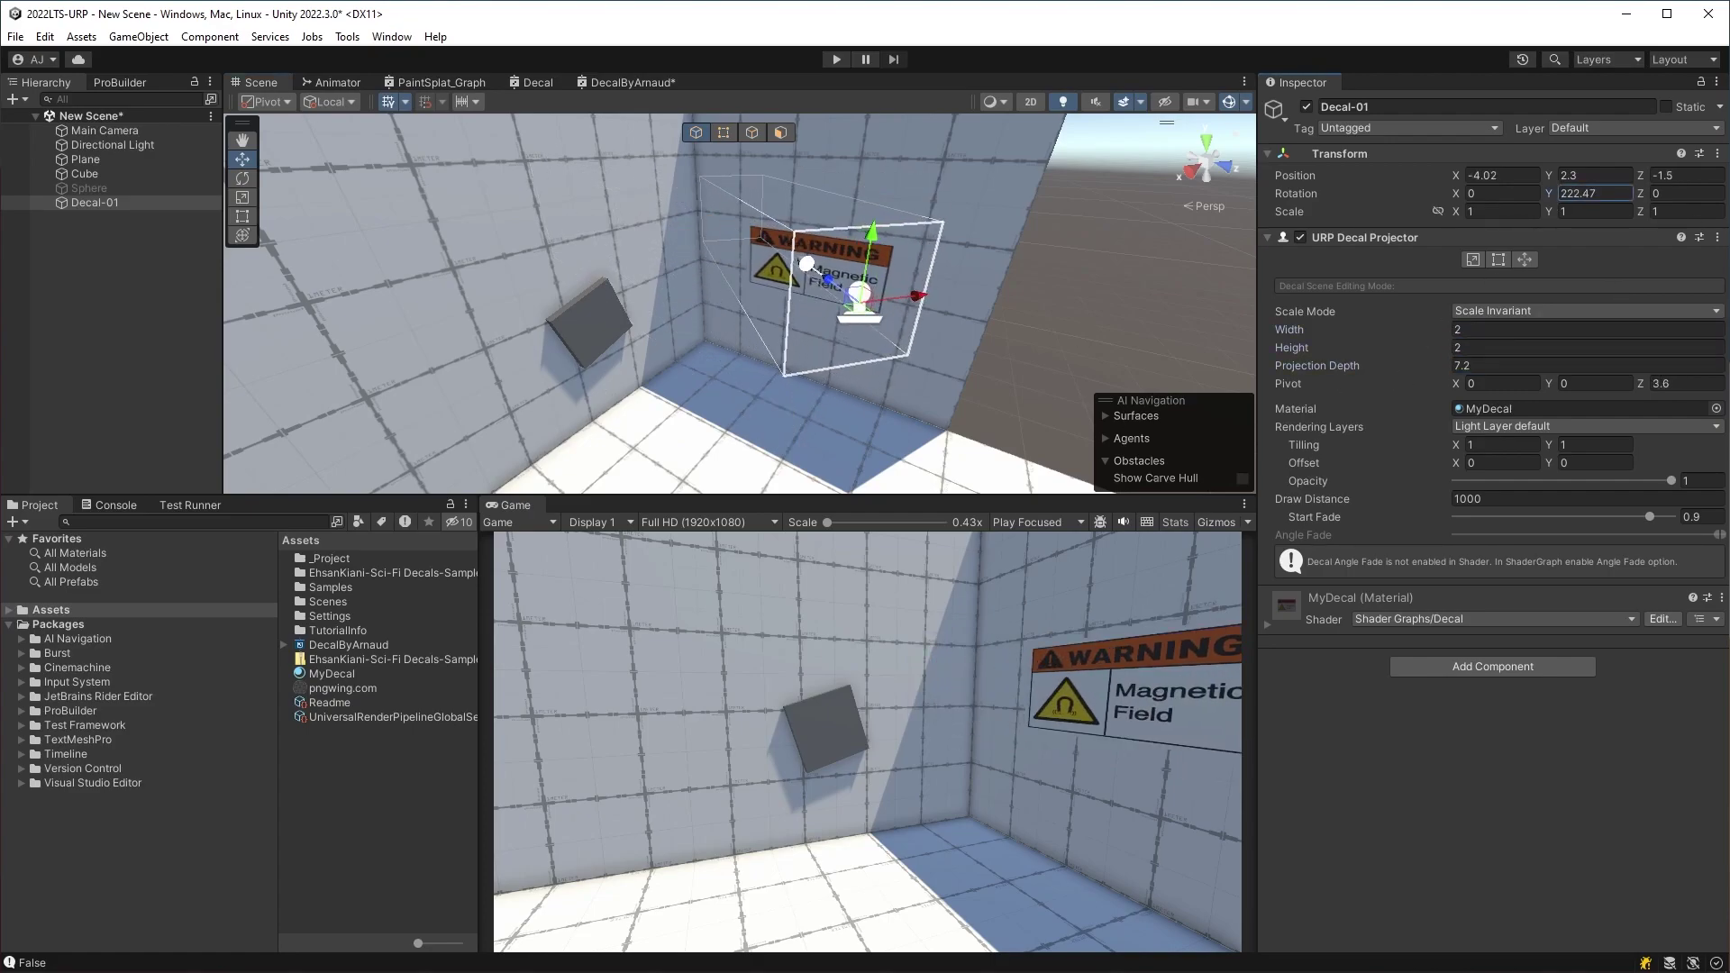
{"action": "key", "text": "ctrl+z"}
{"action": "key", "text": "ctrl+z"}
{"action": "left_click_drag", "start_coordinate": [717, 272], "coordinate": [788, 313], "text": "alt"}
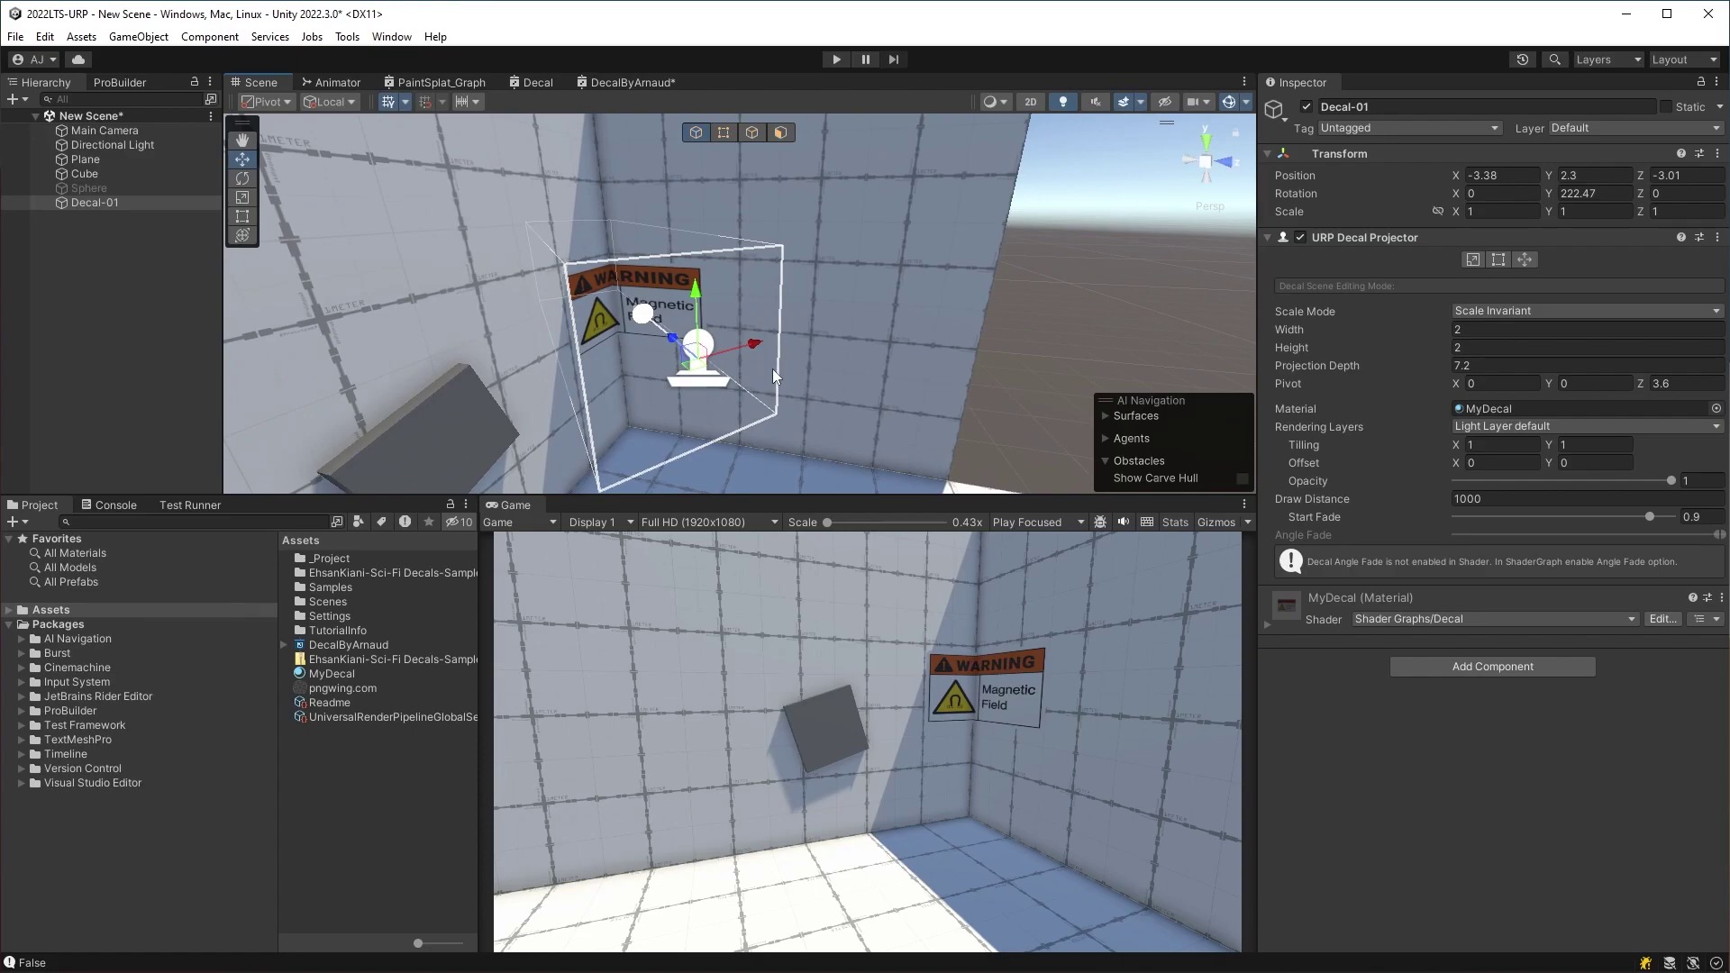
{"action": "mouse_move", "coordinate": [566, 338]}
{"action": "left_mouse_down"}
{"action": "mouse_move", "coordinate": [576, 224]}
{"action": "mouse_move", "coordinate": [602, 363]}
{"action": "left_mouse_up"}
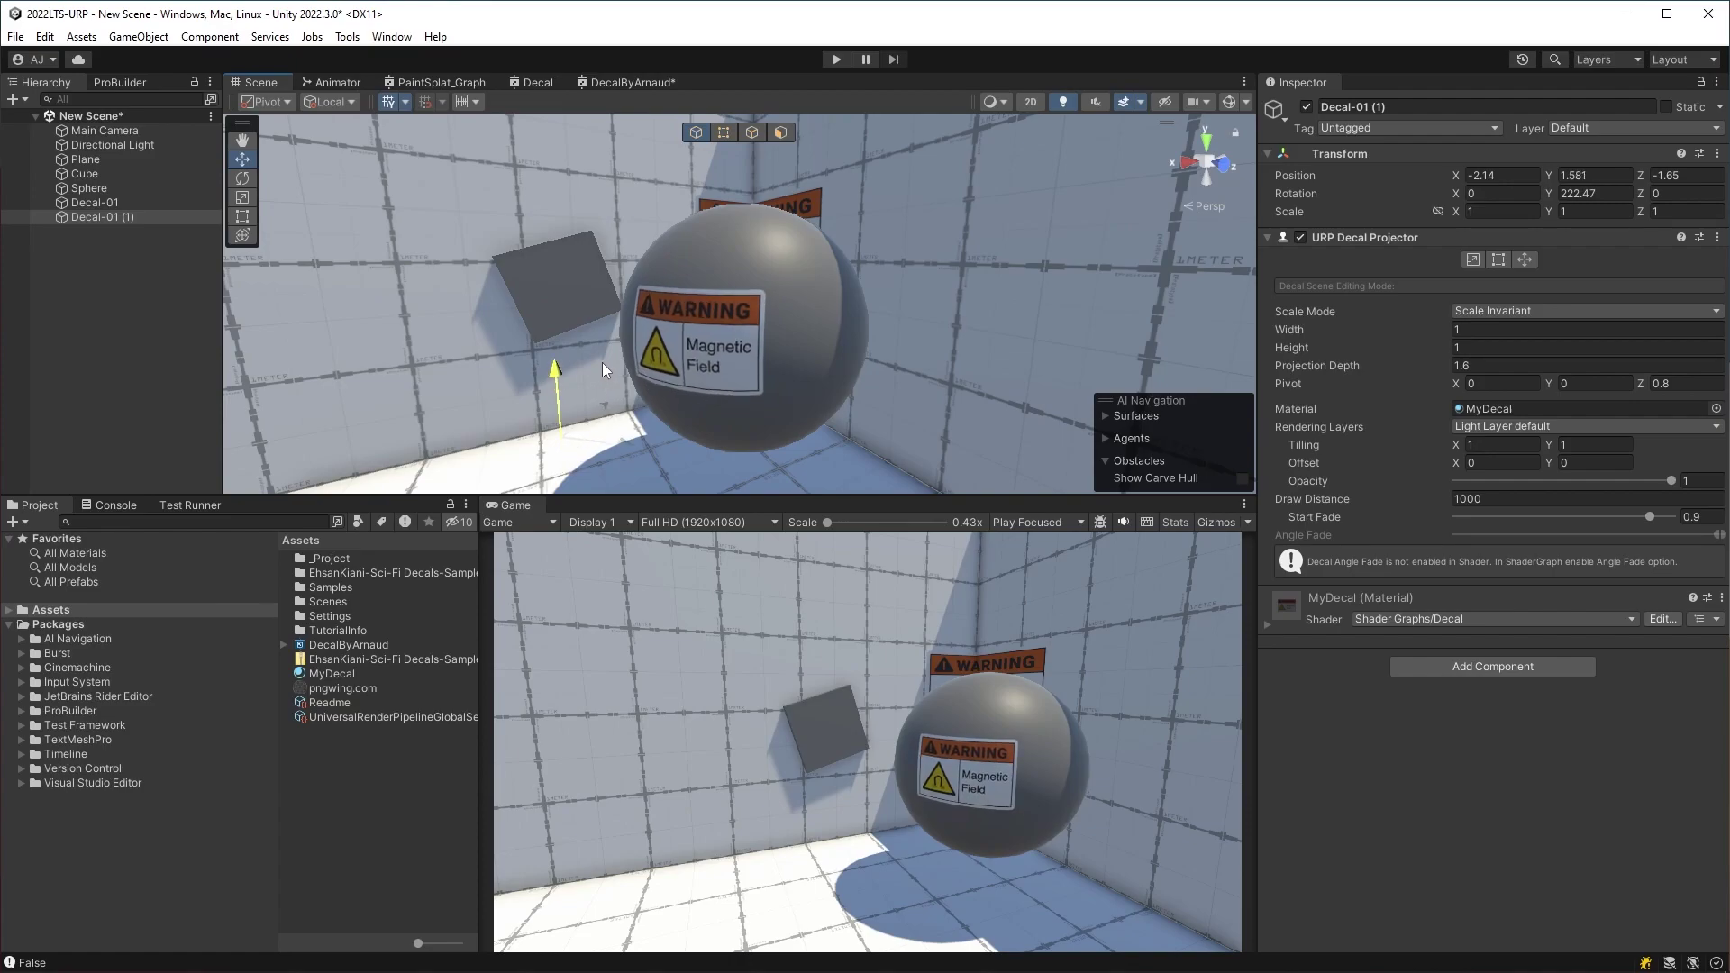
{"action": "left_click_drag", "start_coordinate": [602, 362], "coordinate": [629, 369]}
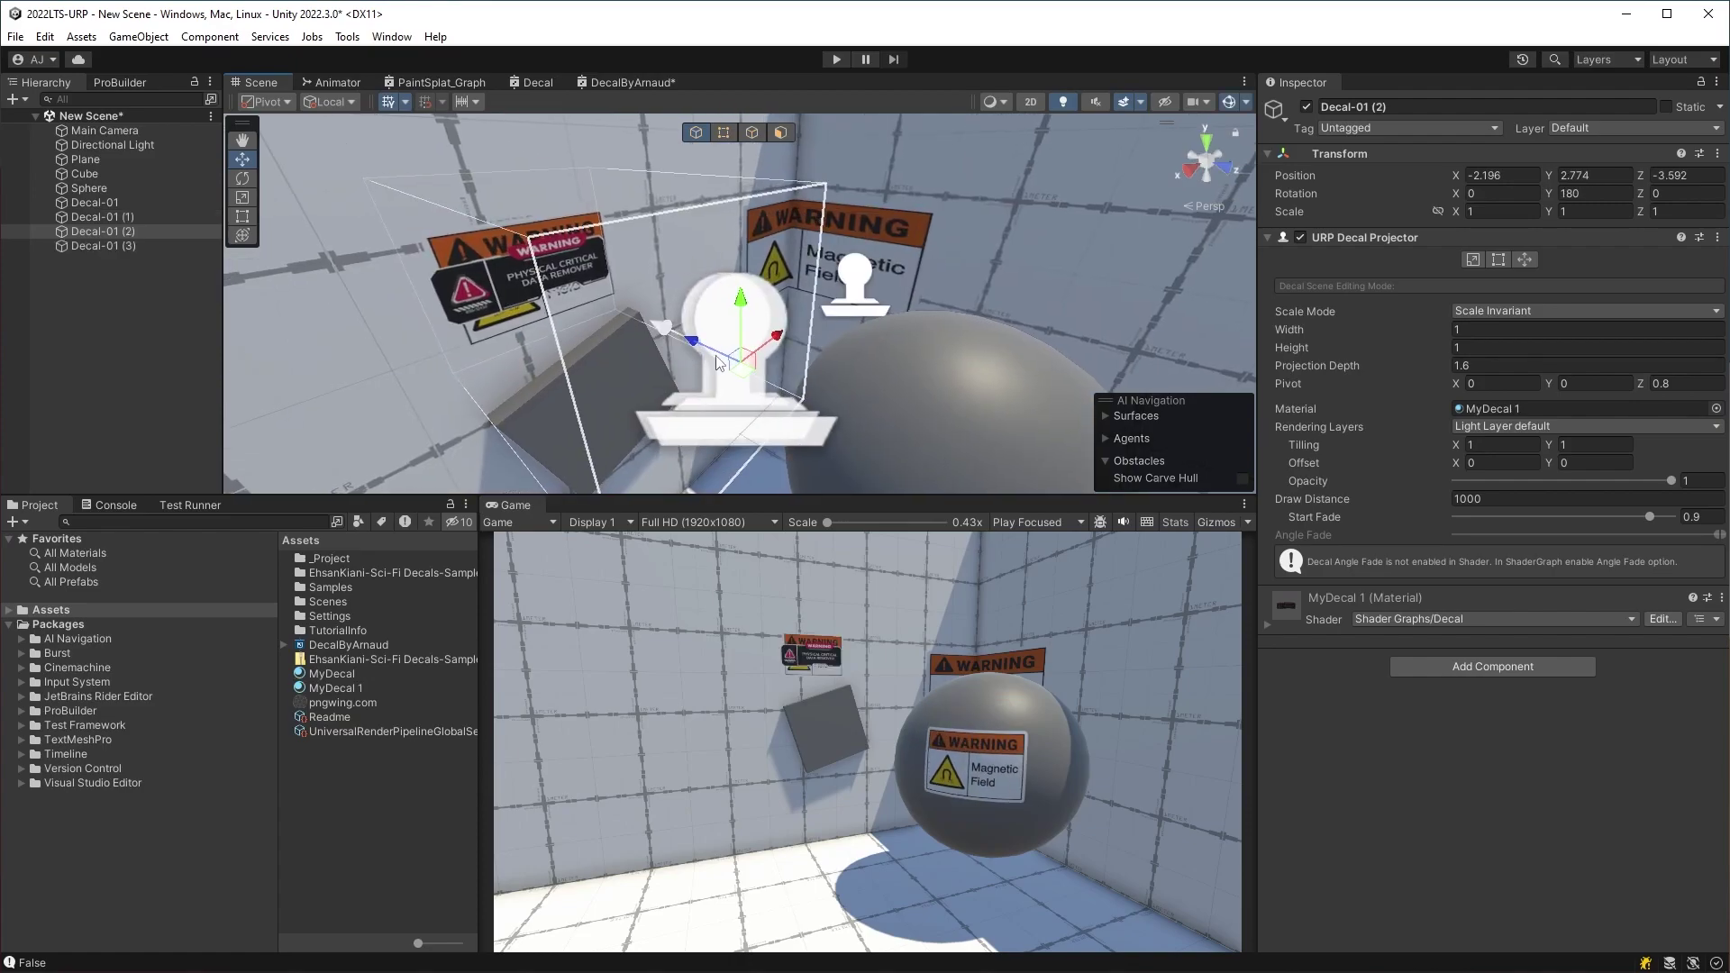
- Shift the data-remover decal left and lower MyDecal 1's priority to -6
{"action": "left_click_drag", "start_coordinate": [785, 340], "coordinate": [703, 347]}
{"action": "left_click", "coordinate": [149, 285]}
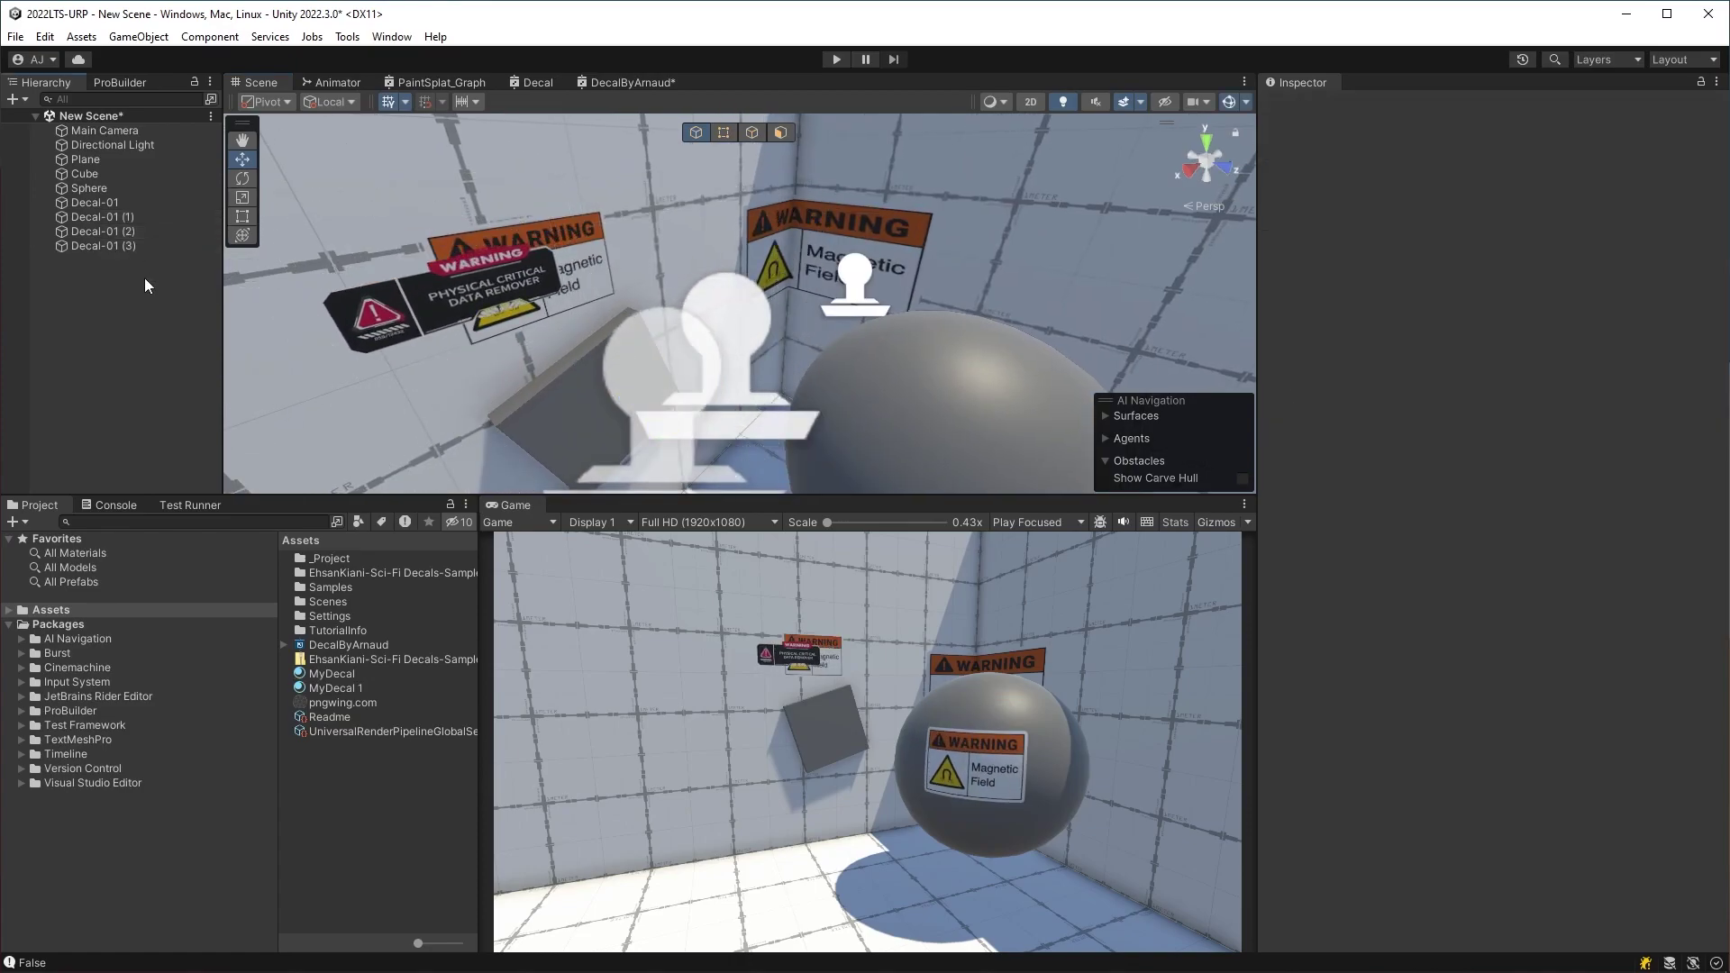
{"action": "left_click", "coordinate": [351, 689]}
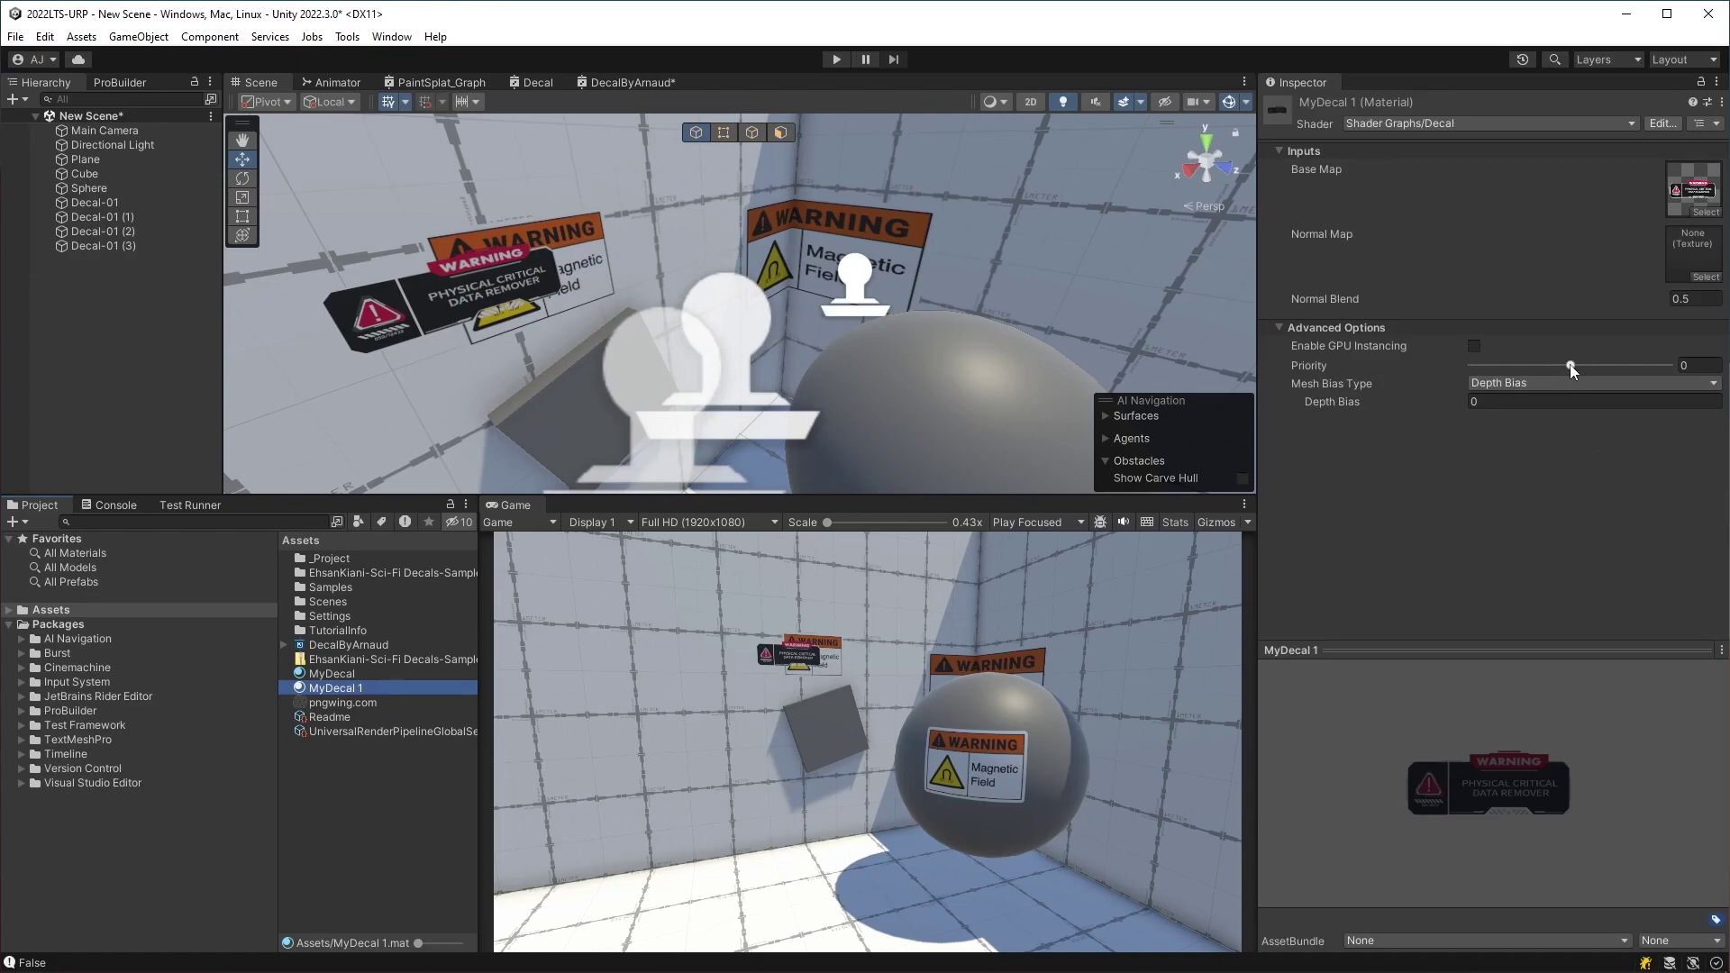
{"action": "left_click_drag", "start_coordinate": [1571, 367], "coordinate": [1559, 370]}
- Raise the MyDecal material's priority to 15
{"action": "left_click", "coordinate": [142, 216]}
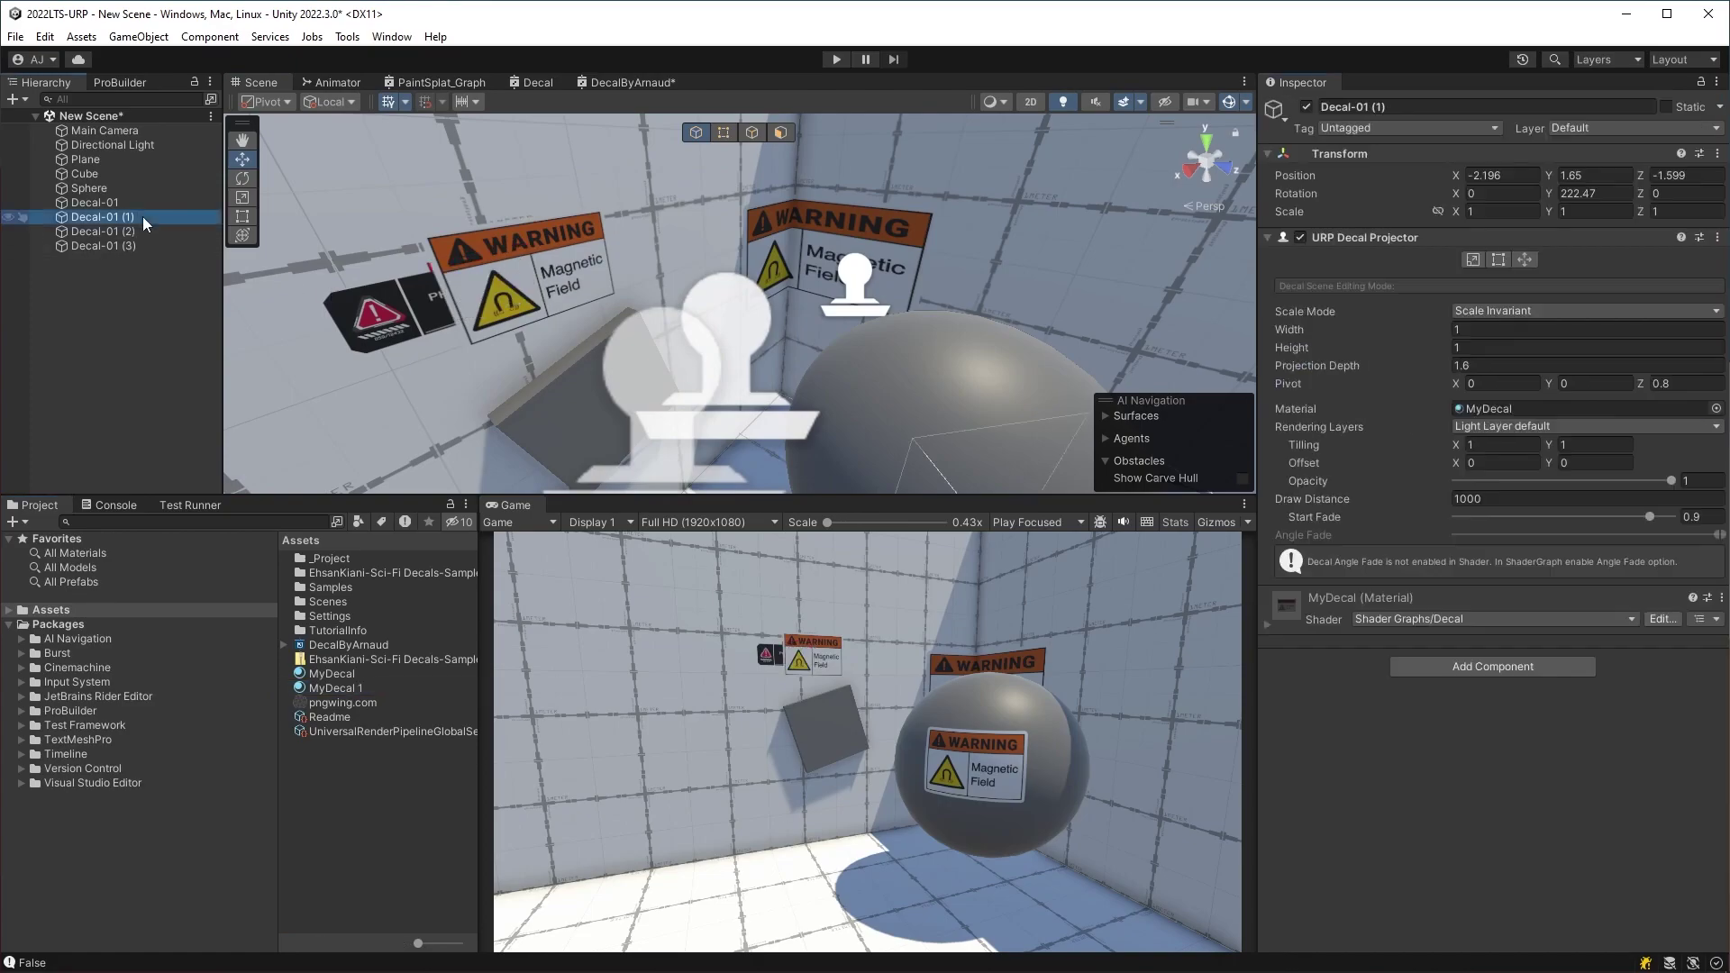
{"action": "left_click", "coordinate": [149, 245]}
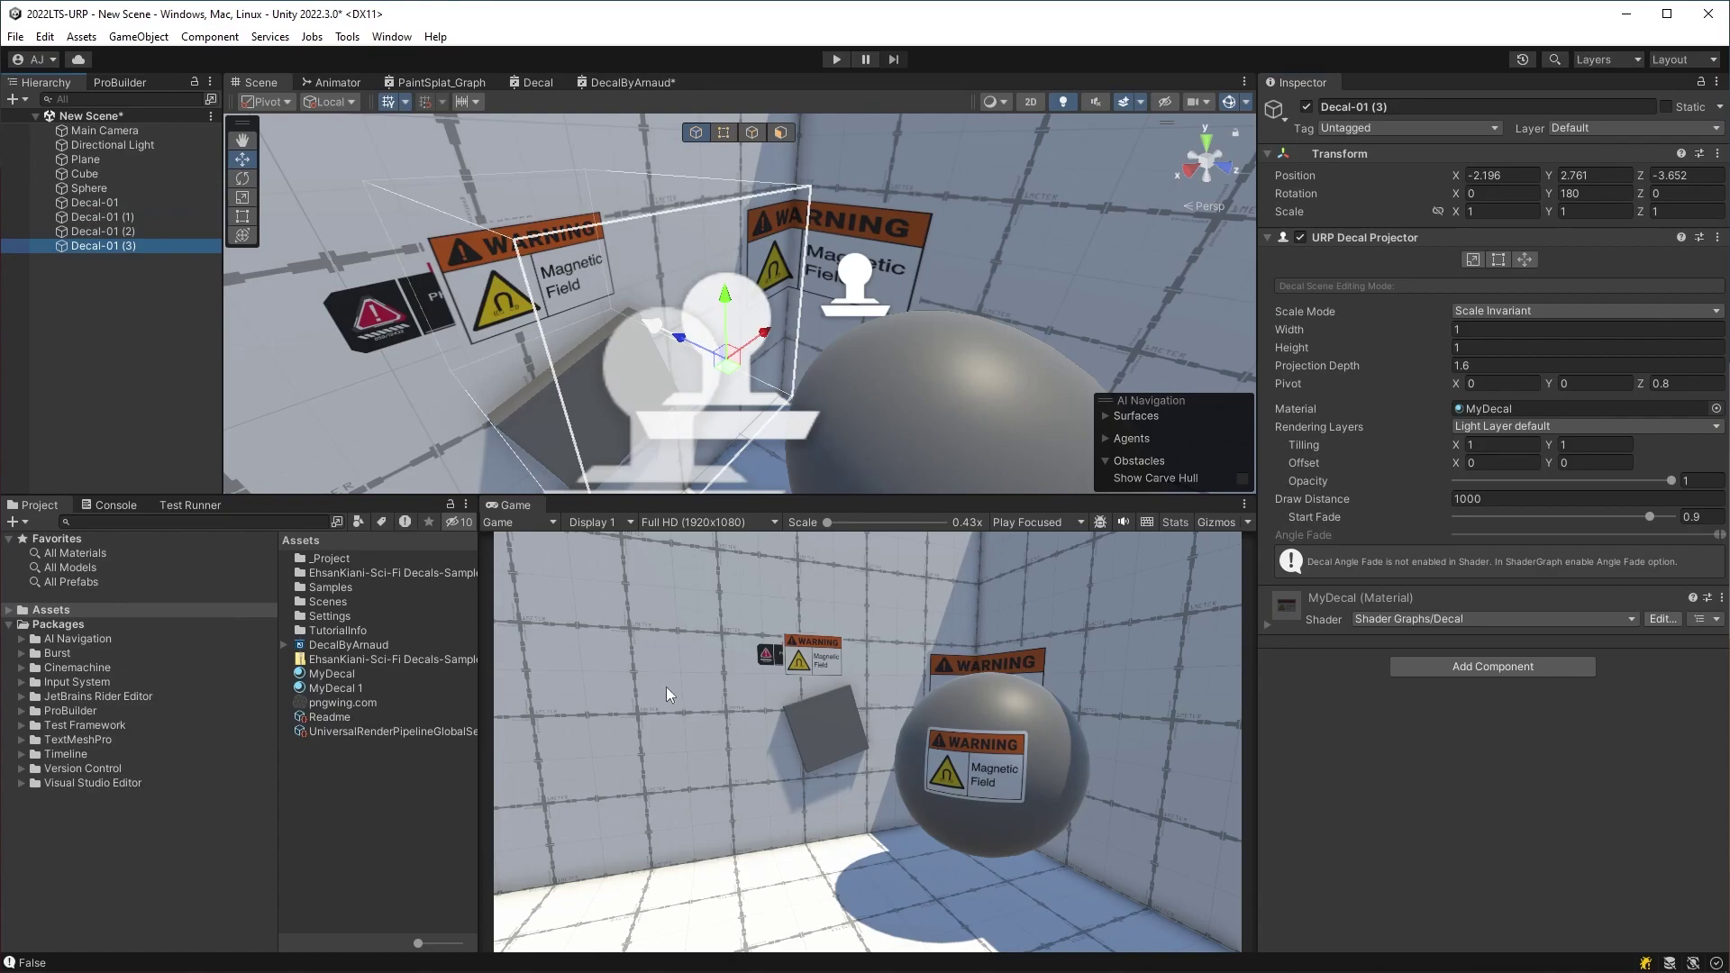
{"action": "left_click", "coordinate": [332, 674]}
{"action": "left_click_drag", "start_coordinate": [1572, 369], "coordinate": [1597, 372]}
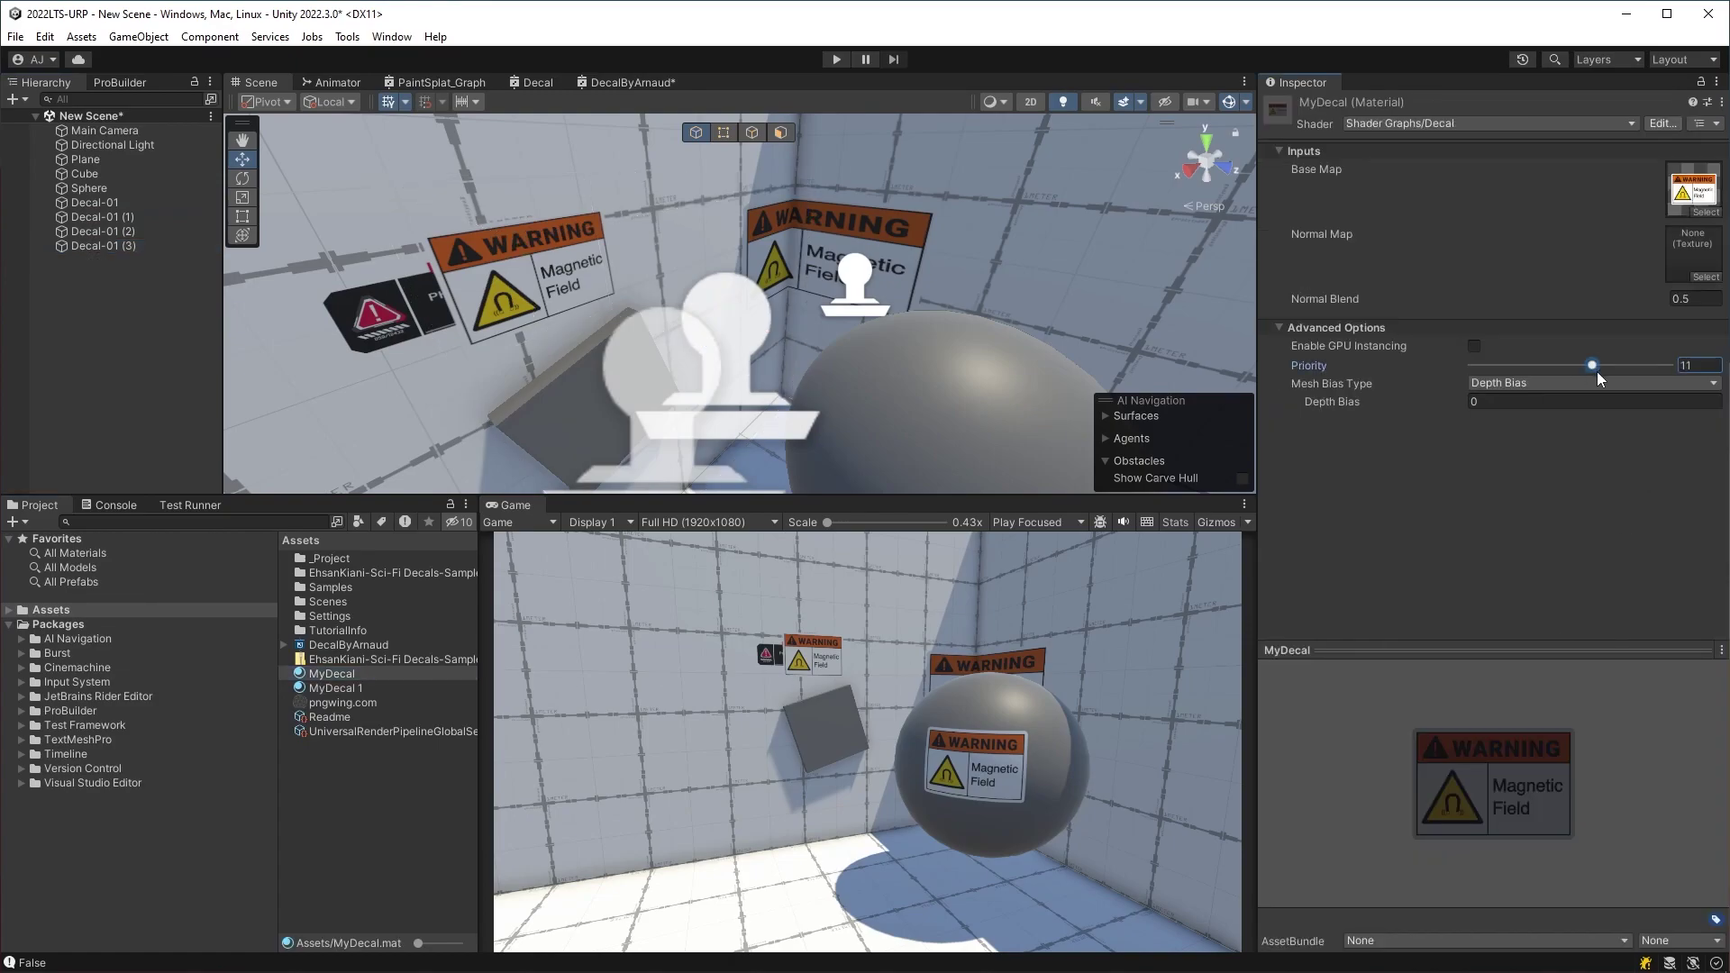
{"action": "scroll", "coordinate": [487, 320], "scroll_direction": "down", "scroll_amount": 1}
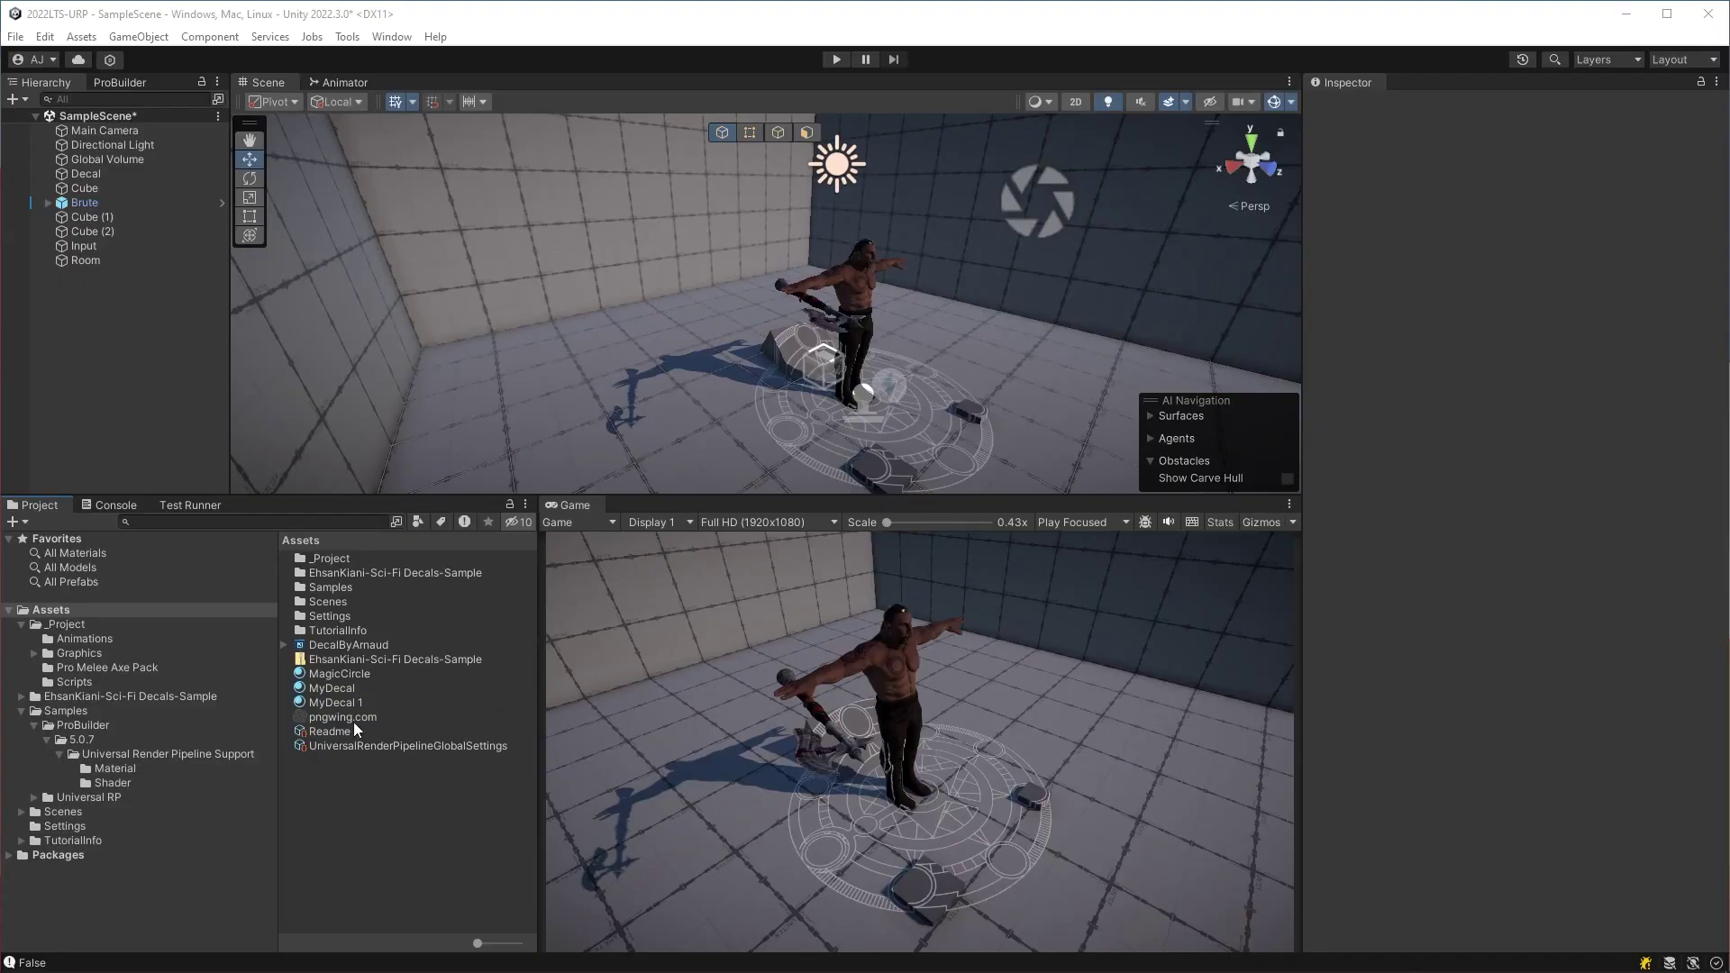
- Select the MagicCircle material and open its Decal shader graph for editing
{"action": "left_click", "coordinate": [372, 674]}
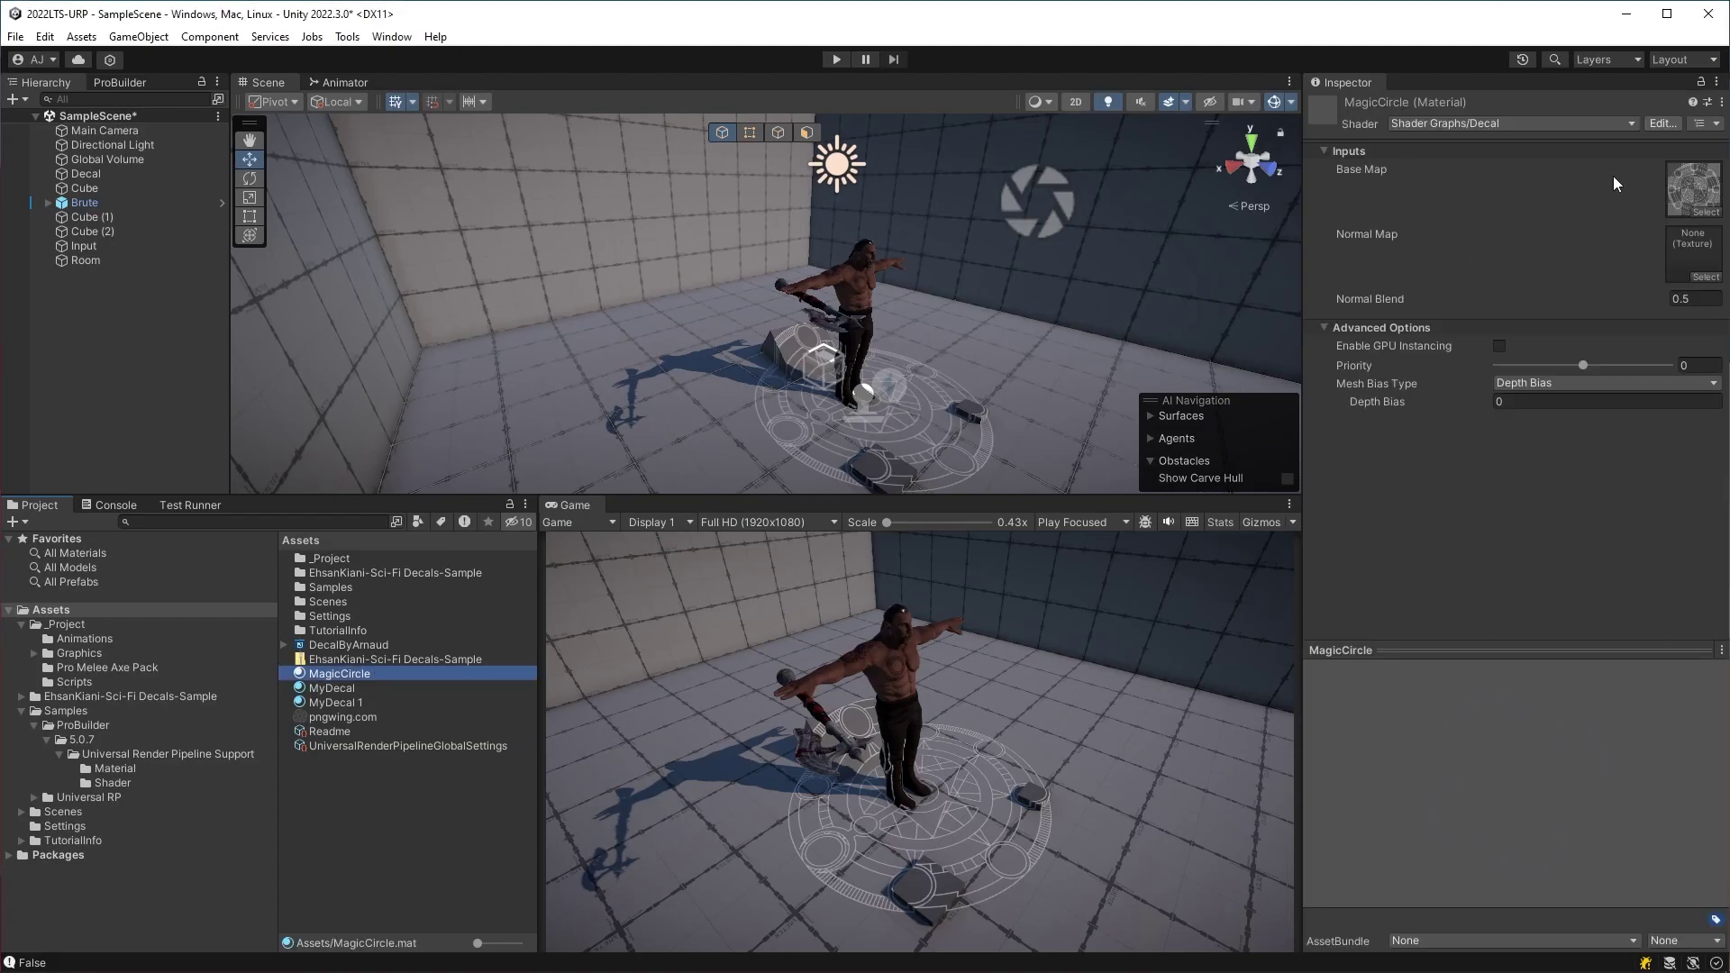
{"action": "left_click", "coordinate": [1656, 125]}
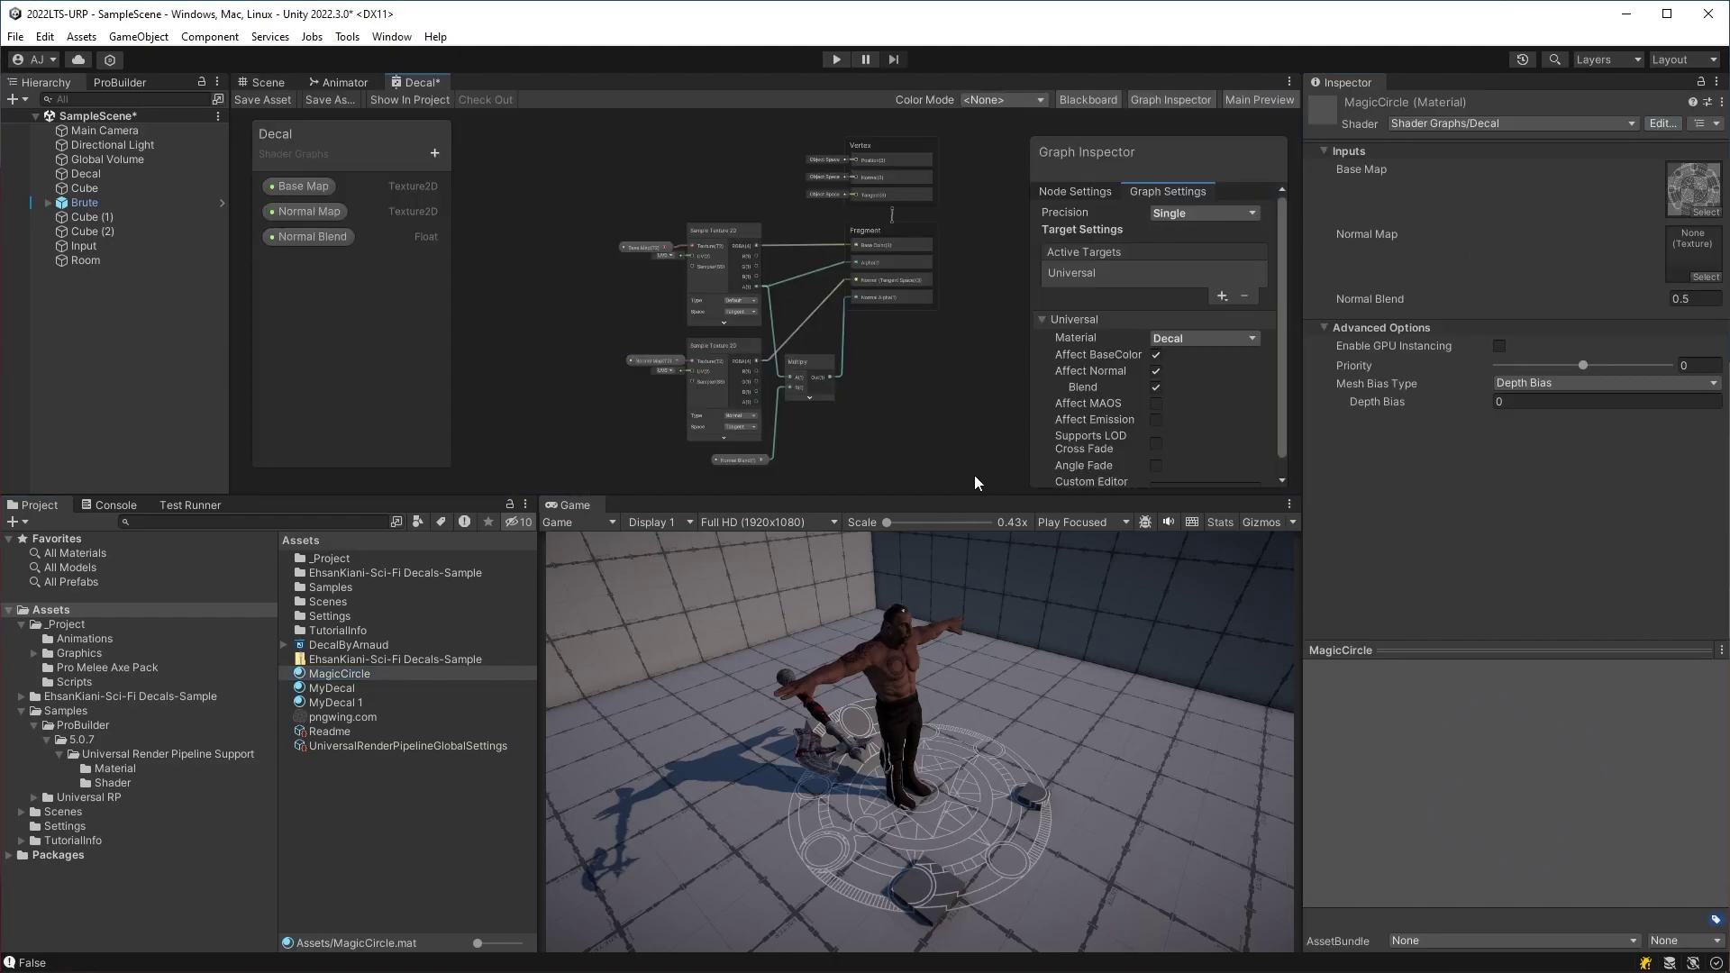
- Add a Color property named Tint and place it on the graph canvas
{"action": "left_click_drag", "start_coordinate": [985, 507], "coordinate": [985, 624]}
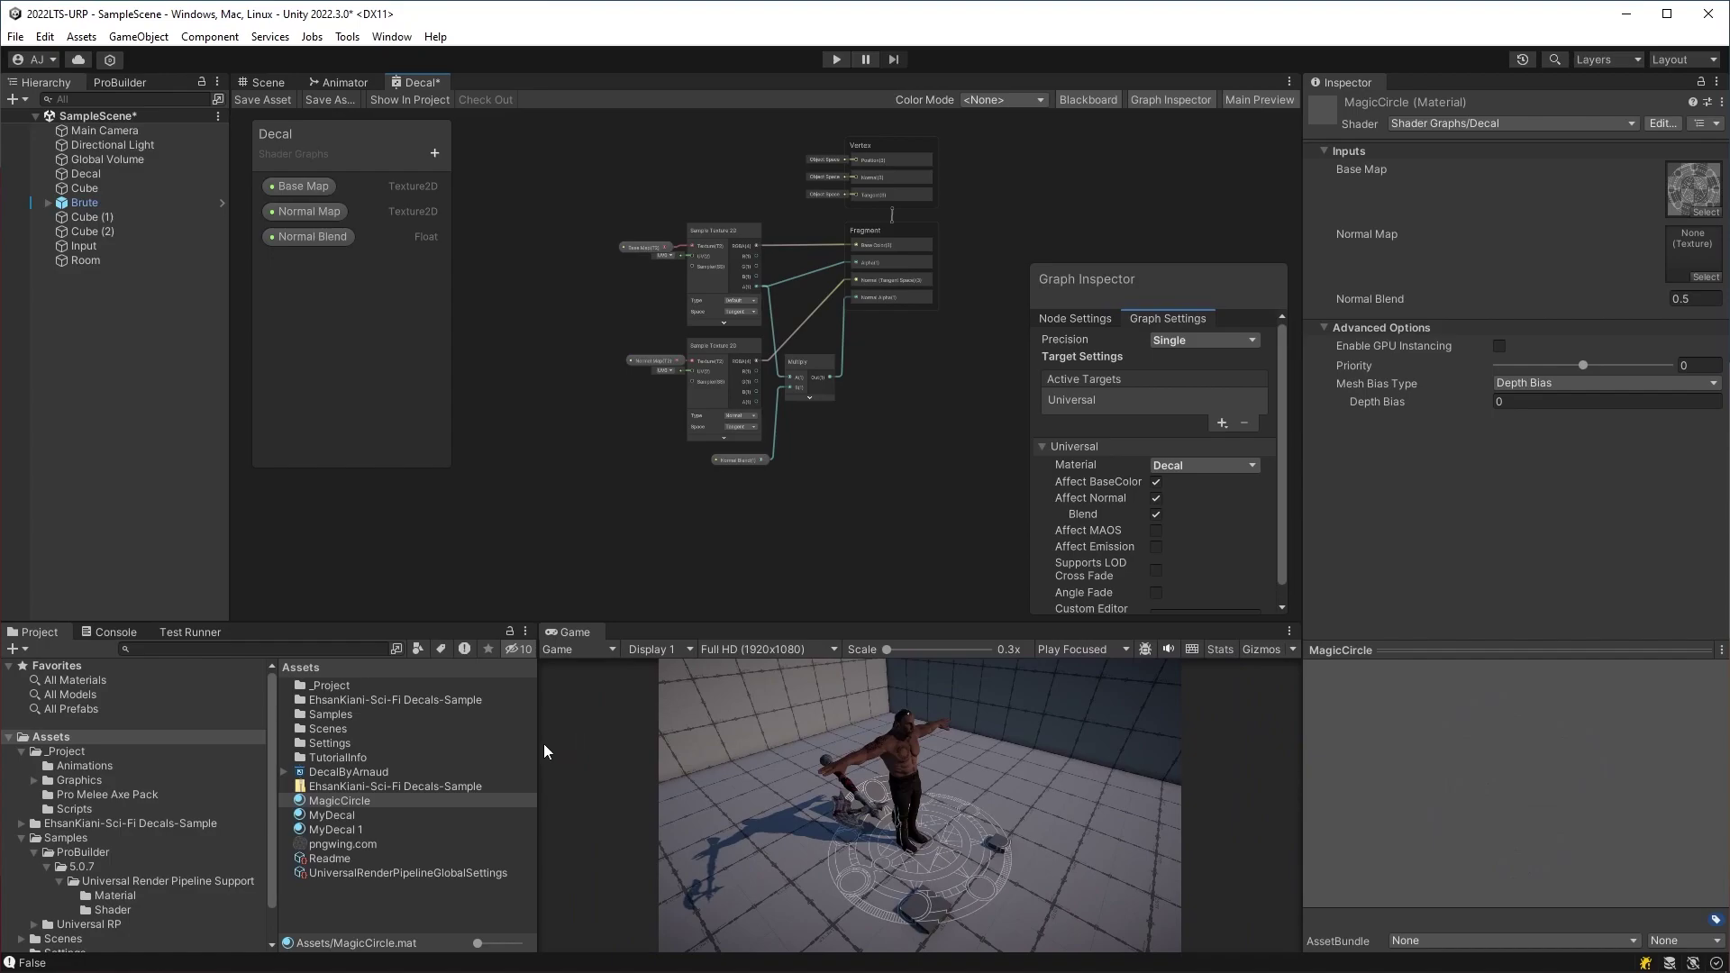
{"action": "left_click_drag", "start_coordinate": [541, 748], "coordinate": [728, 755]}
{"action": "scroll", "coordinate": [811, 261], "scroll_direction": "up", "scroll_amount": 5}
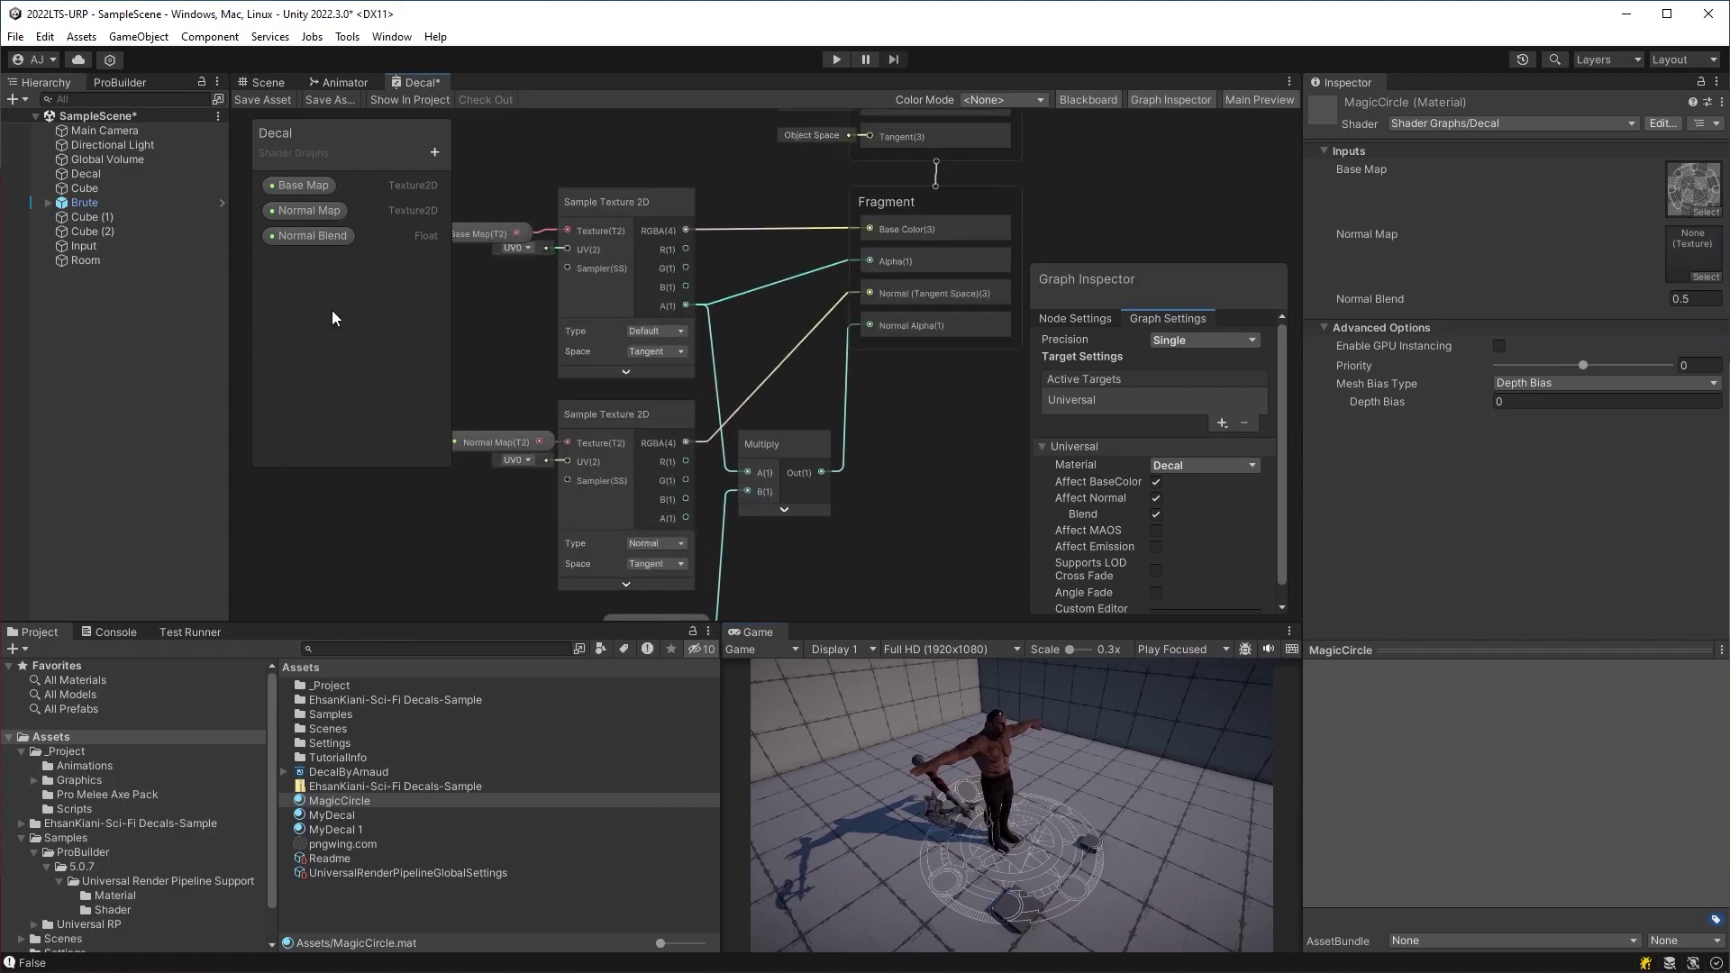
{"action": "left_click", "coordinate": [434, 153]}
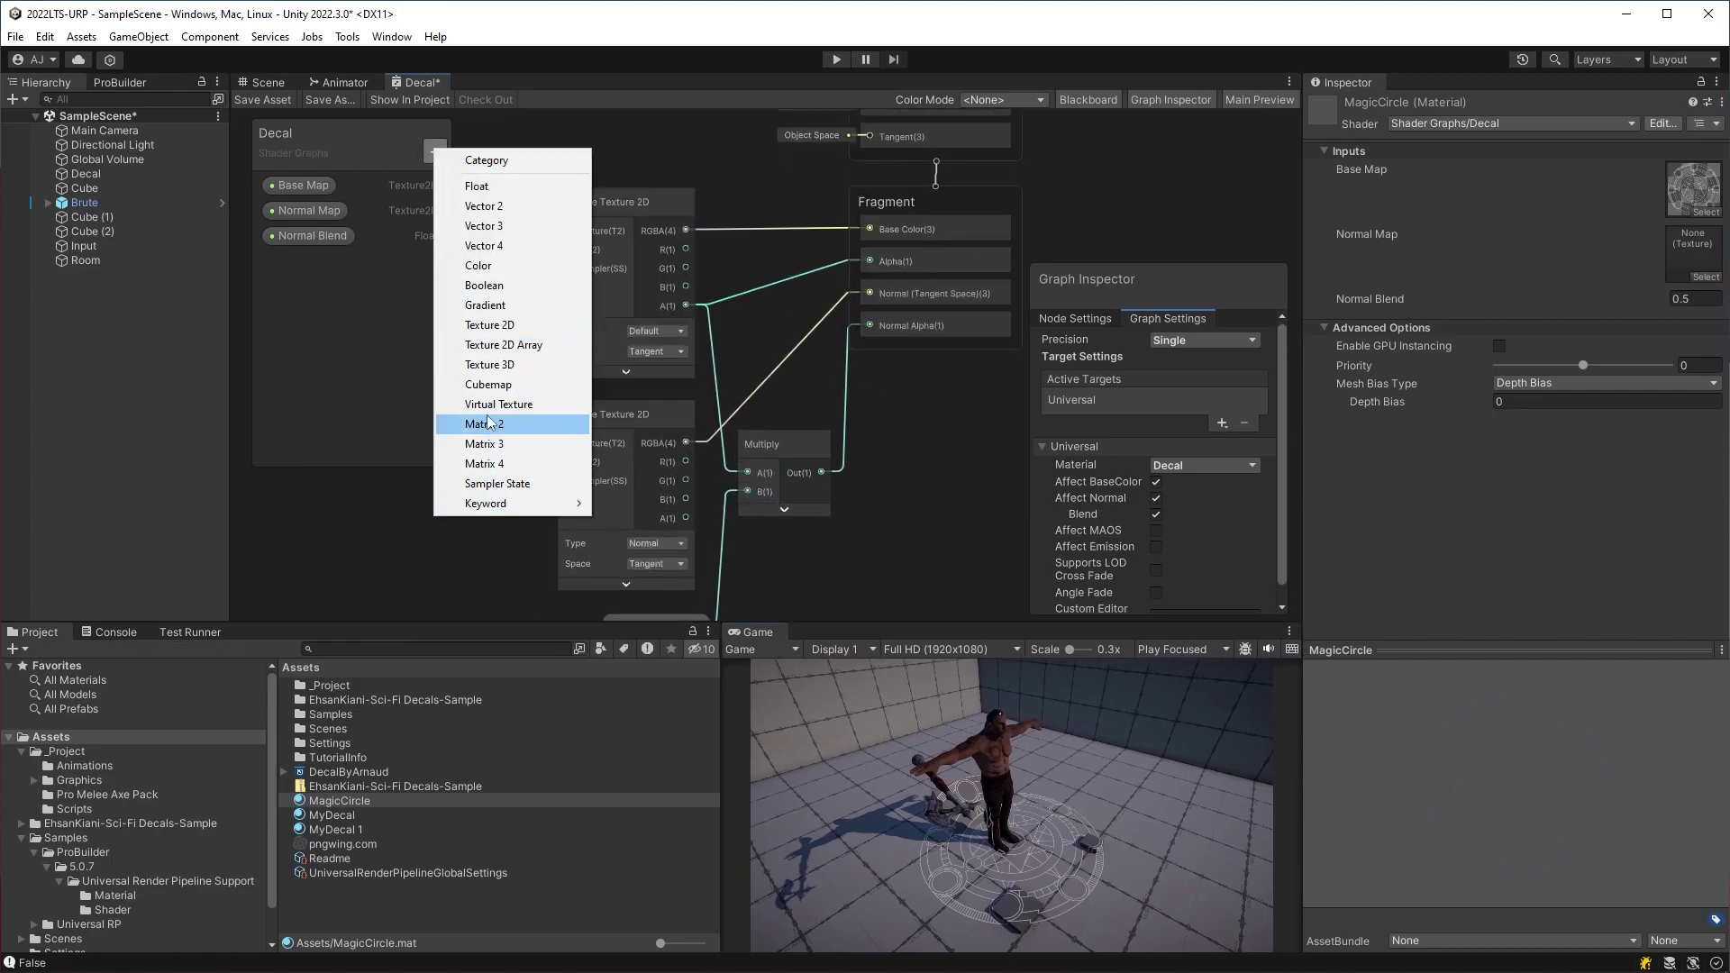
{"action": "left_click", "coordinate": [511, 265]}
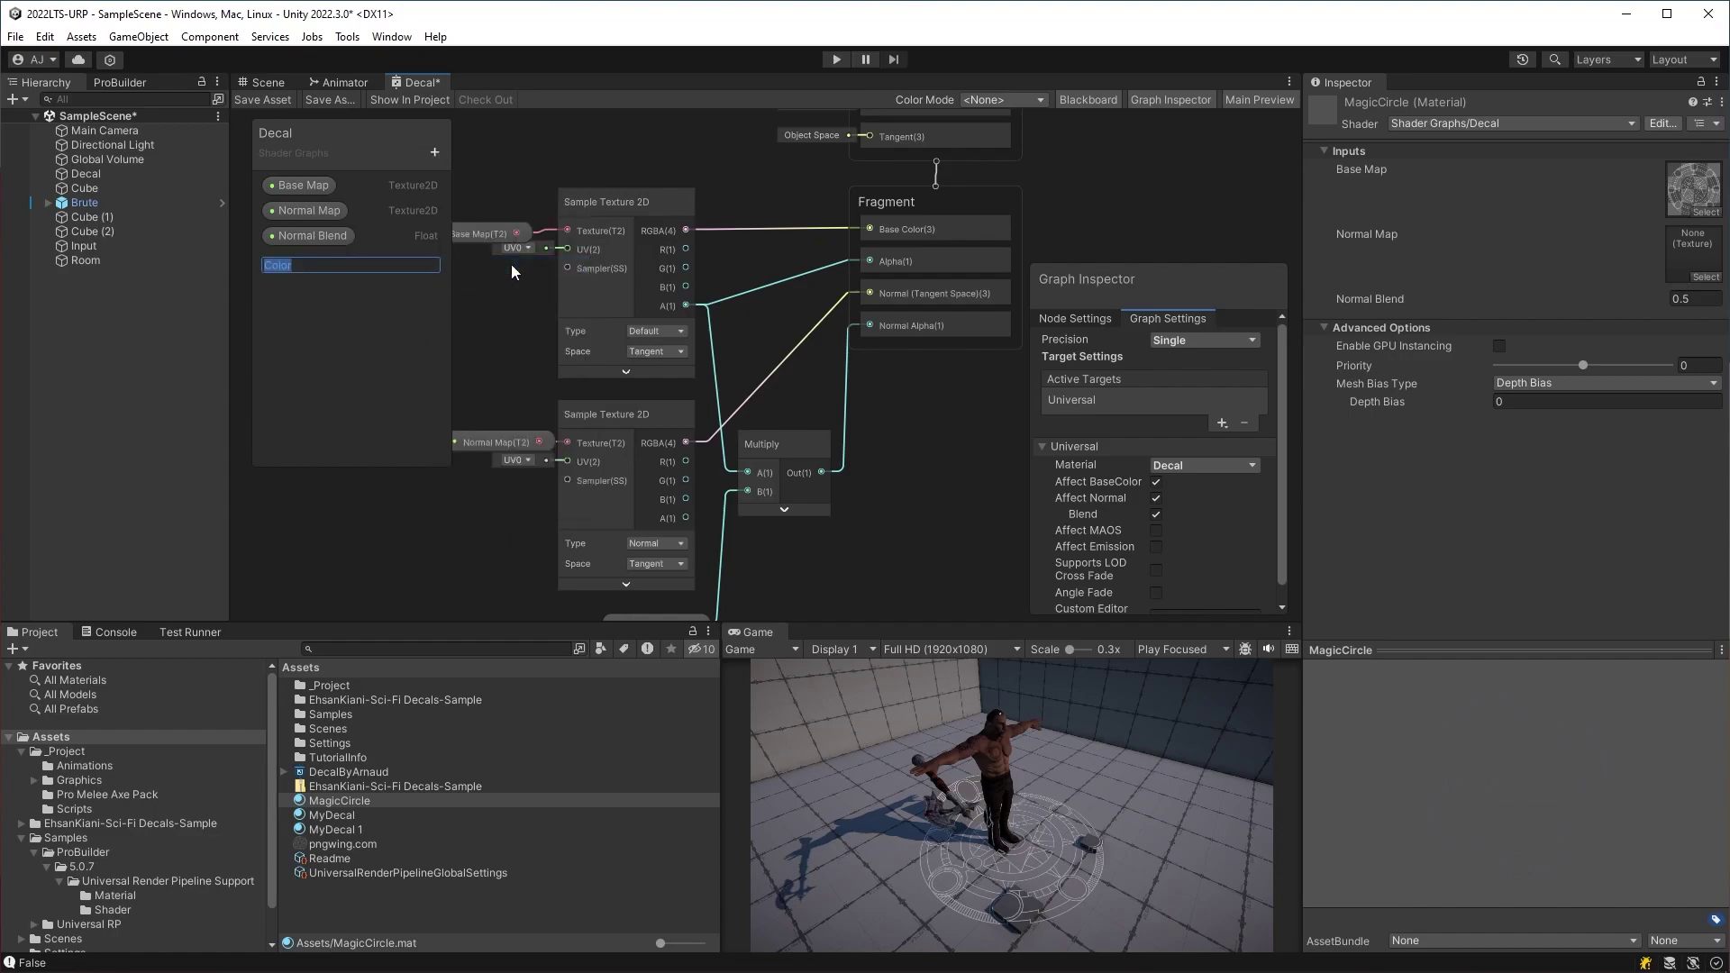
{"action": "type", "text": "Tint"}
{"action": "key", "text": "Return"}
{"action": "scroll", "coordinate": [459, 289], "scroll_direction": "down", "scroll_amount": 1}
{"action": "scroll", "coordinate": [532, 354], "scroll_direction": "down", "scroll_amount": 2}
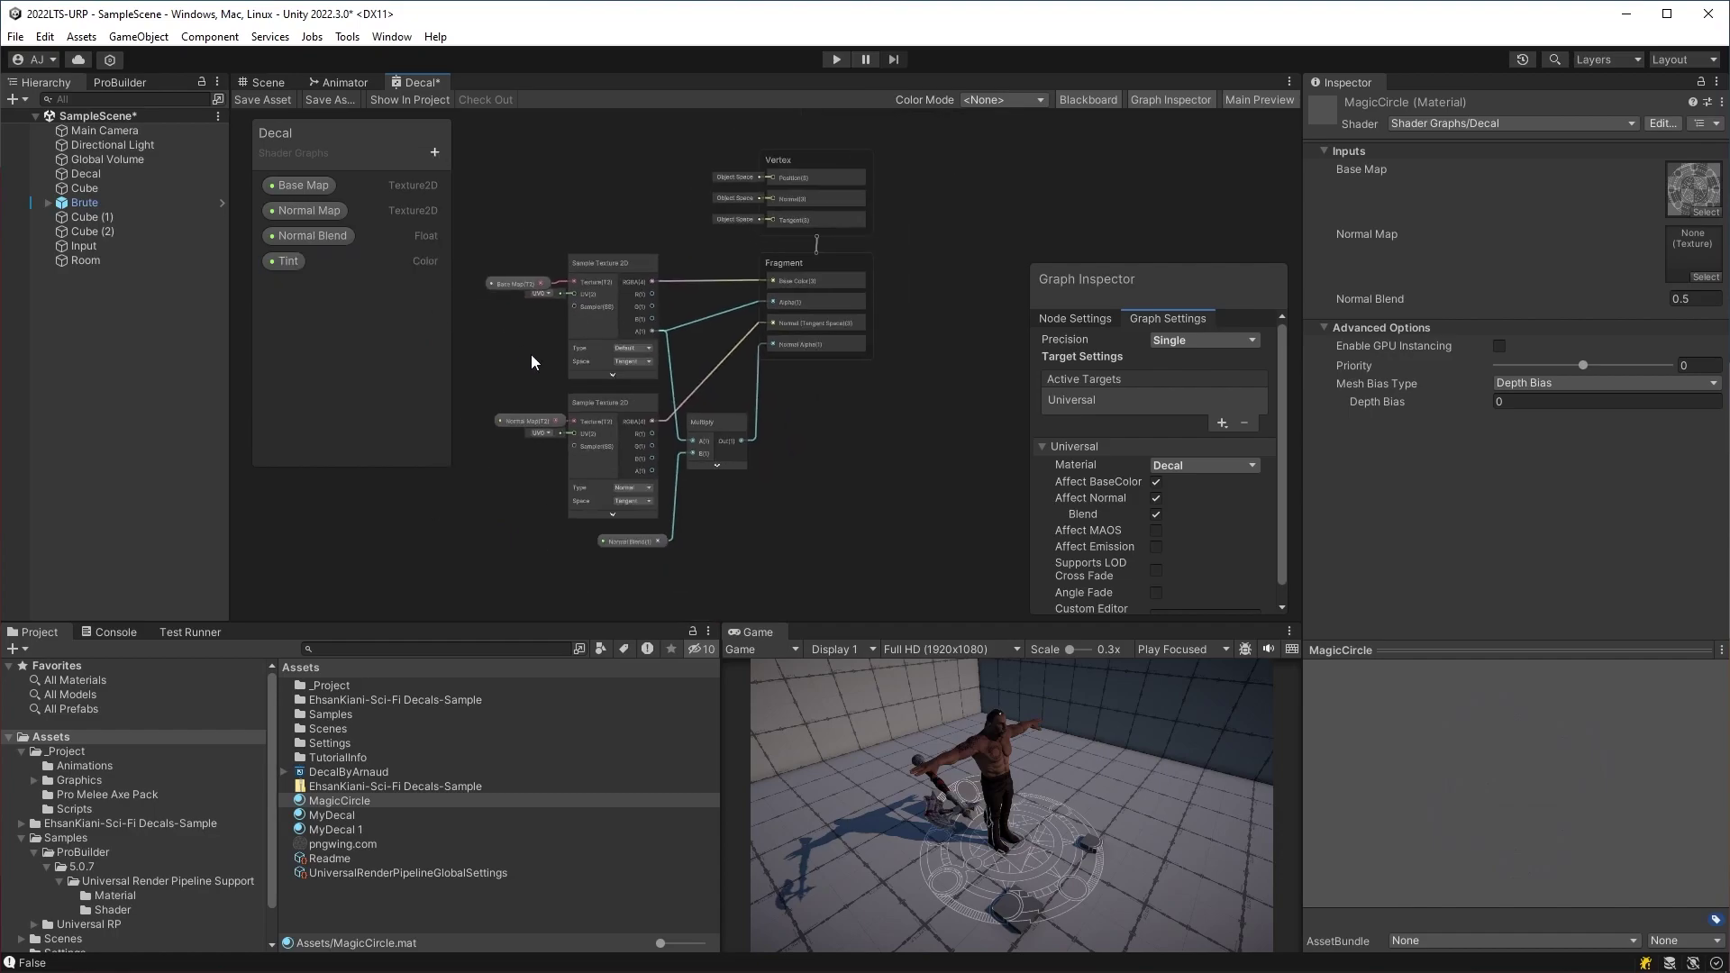
{"action": "left_click", "coordinate": [694, 311]}
{"action": "left_click", "coordinate": [504, 335]}
{"action": "mouse_move", "coordinate": [288, 260]}
{"action": "left_mouse_down"}
{"action": "mouse_move", "coordinate": [550, 222]}
{"action": "mouse_move", "coordinate": [640, 229]}
{"action": "left_mouse_up"}
- Add a Multiply node and connect Tint into its B input
{"action": "type", "text": "mul"}
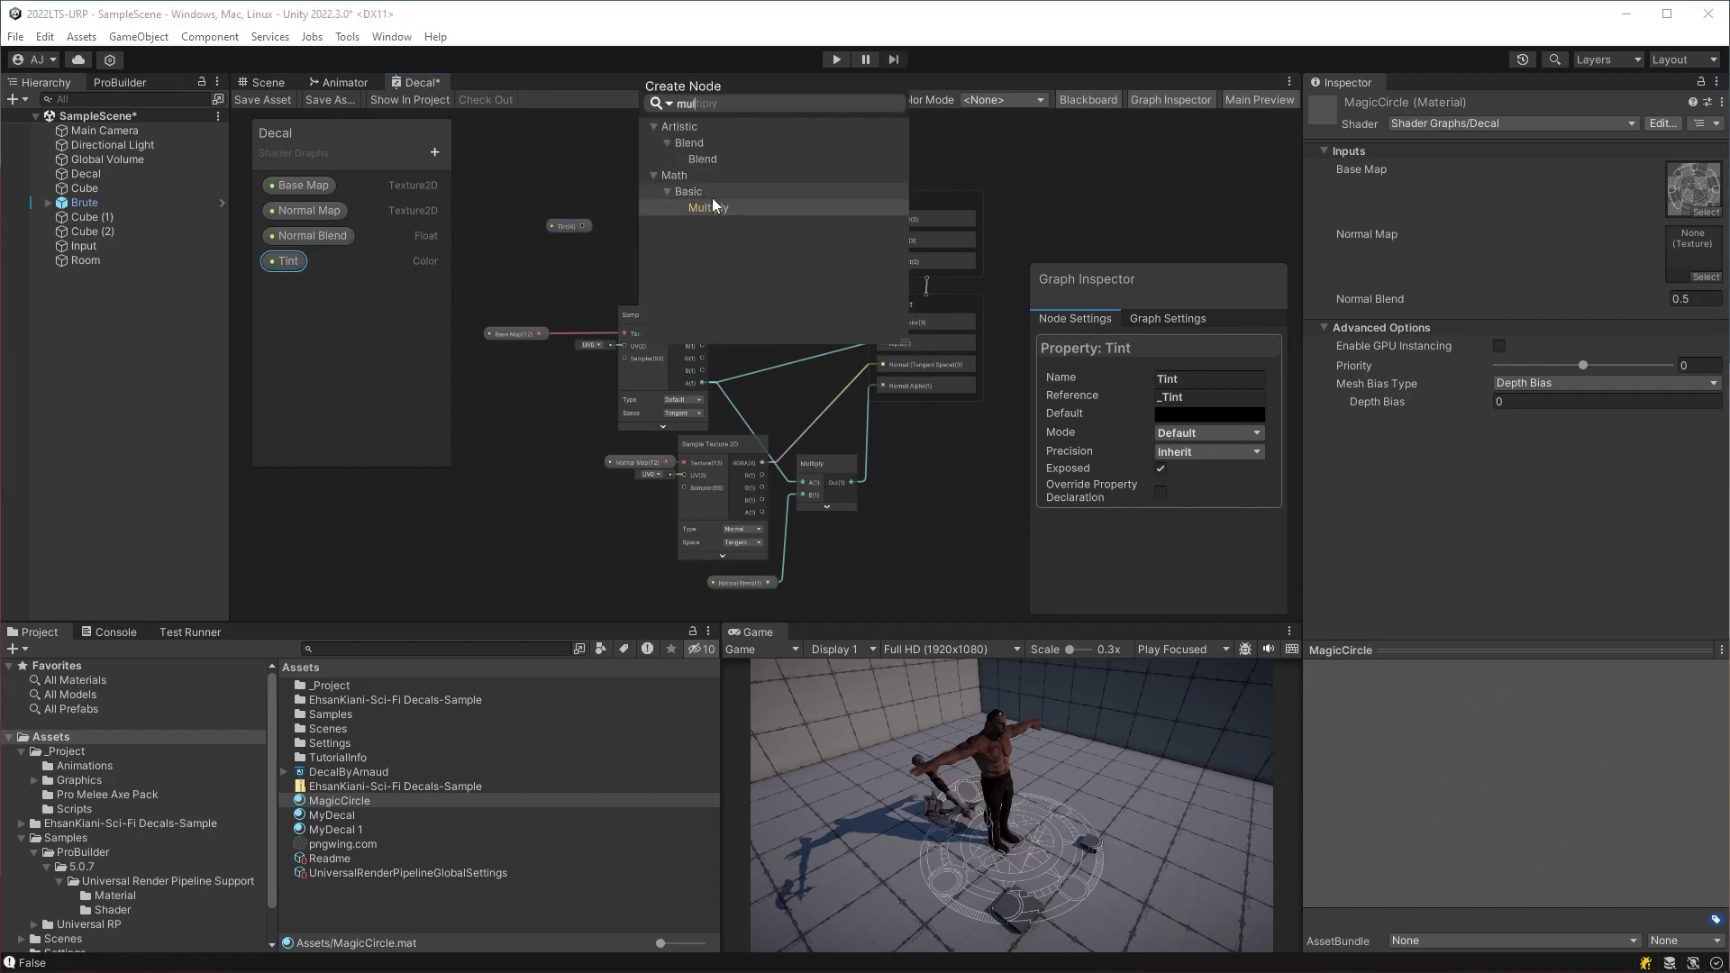
{"action": "left_click", "coordinate": [720, 208]}
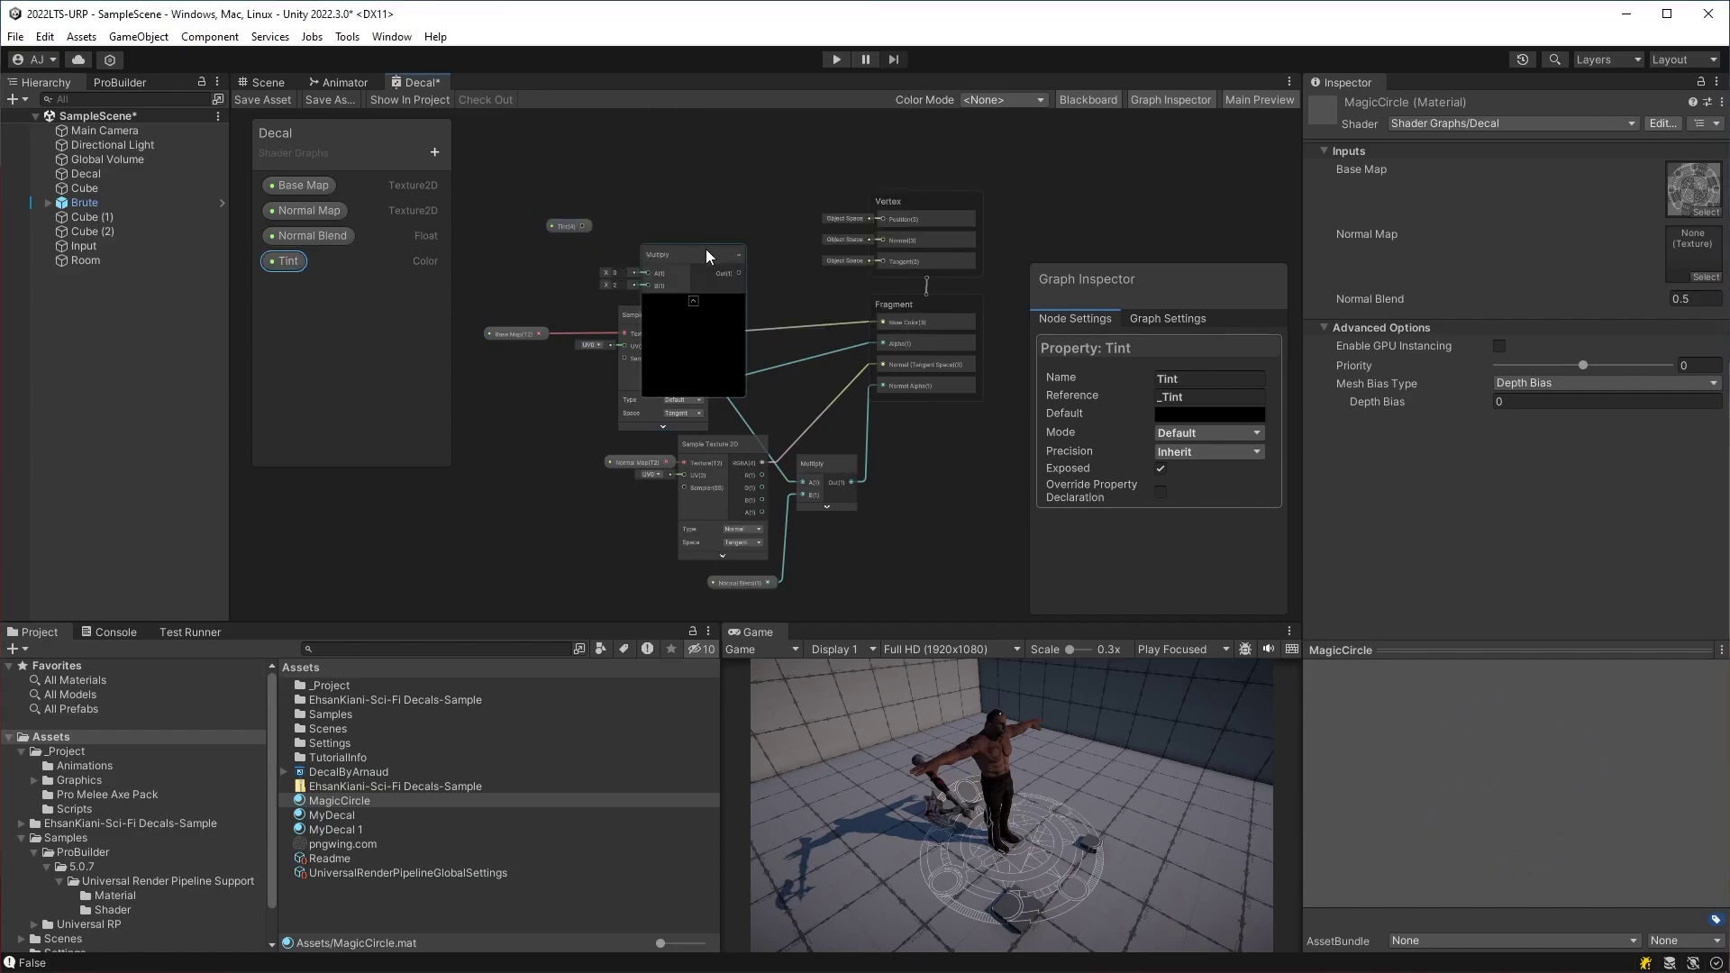
{"action": "left_click_drag", "start_coordinate": [706, 249], "coordinate": [727, 247]}
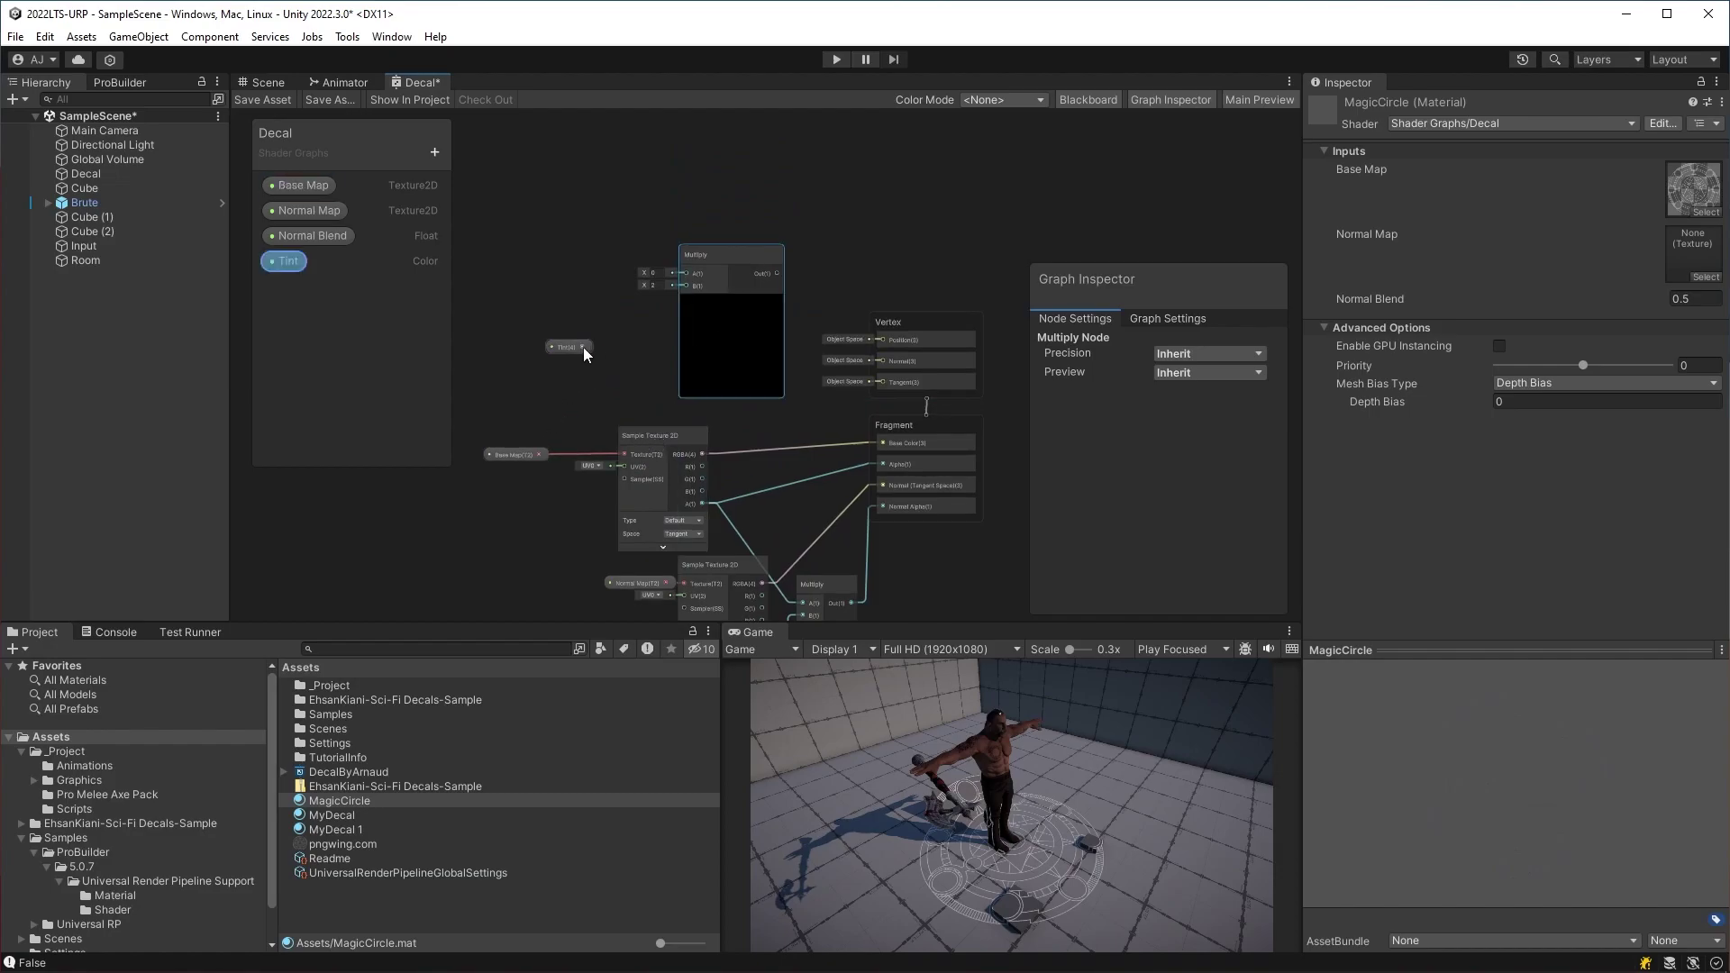
{"action": "left_click_drag", "start_coordinate": [582, 347], "coordinate": [686, 285]}
{"action": "mouse_move", "coordinate": [667, 436]}
{"action": "left_mouse_down"}
{"action": "mouse_move", "coordinate": [618, 436]}
{"action": "mouse_move", "coordinate": [683, 286]}
{"action": "left_mouse_up"}
- Replace the texture's Base Color link with the Multiply output, then tidy the nodes
{"action": "left_click", "coordinate": [843, 443]}
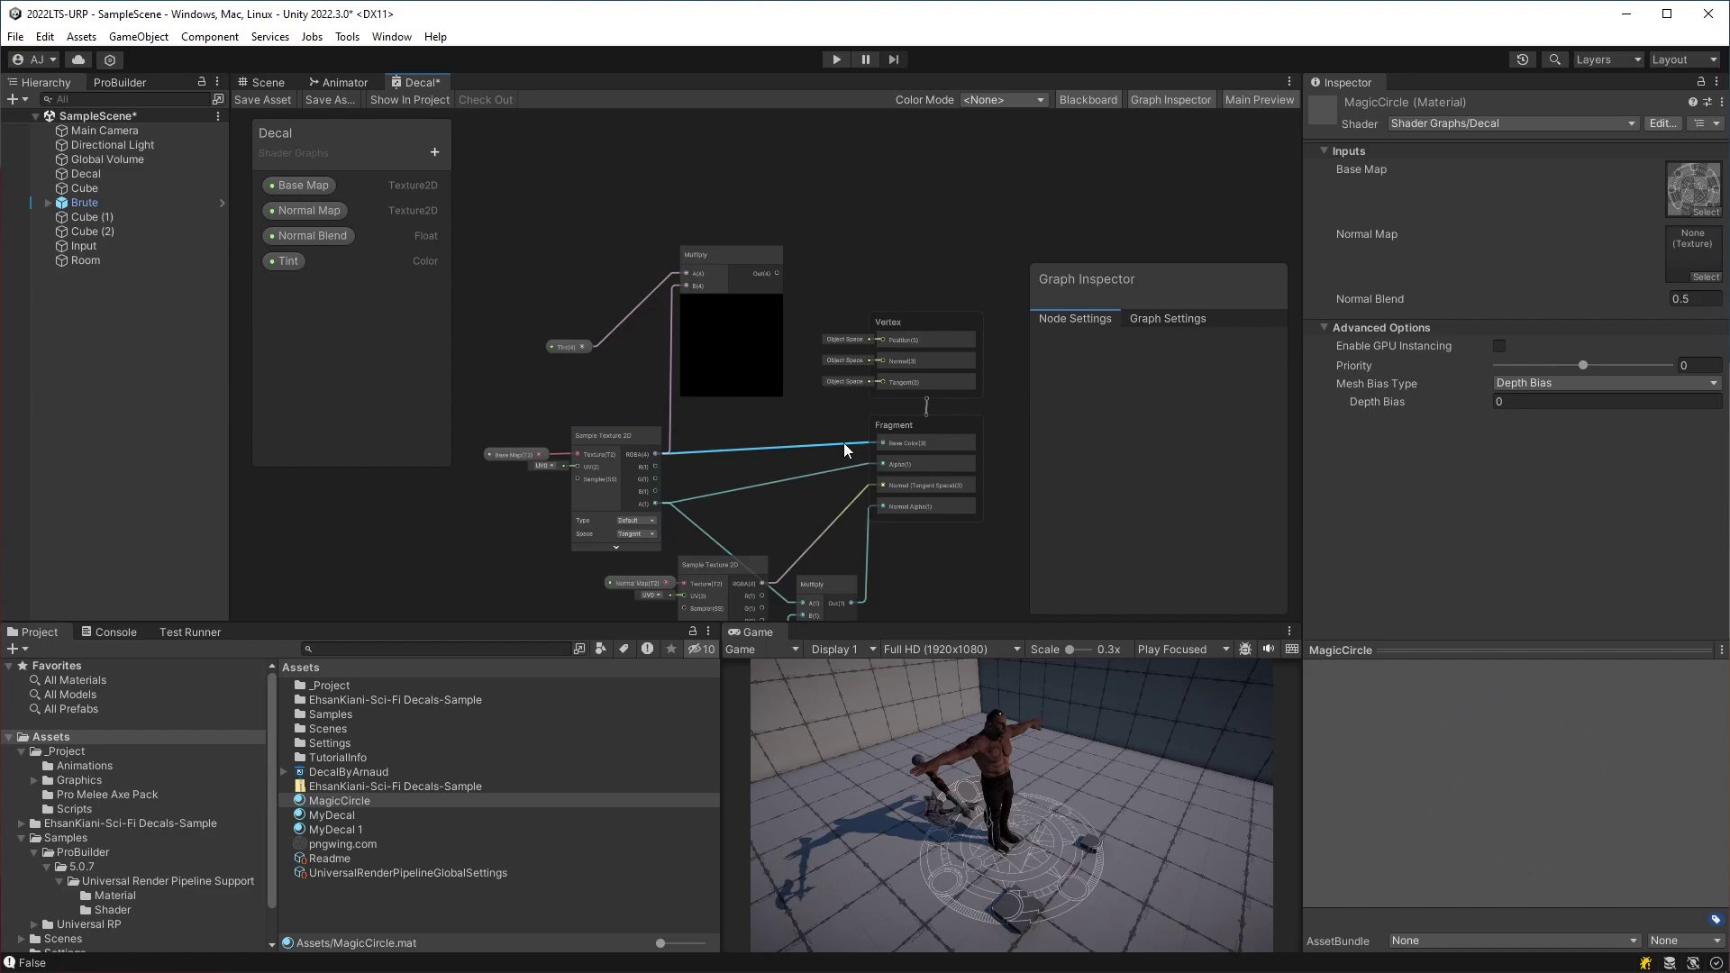
{"action": "key", "text": "Delete"}
{"action": "left_click_drag", "start_coordinate": [779, 273], "coordinate": [869, 443]}
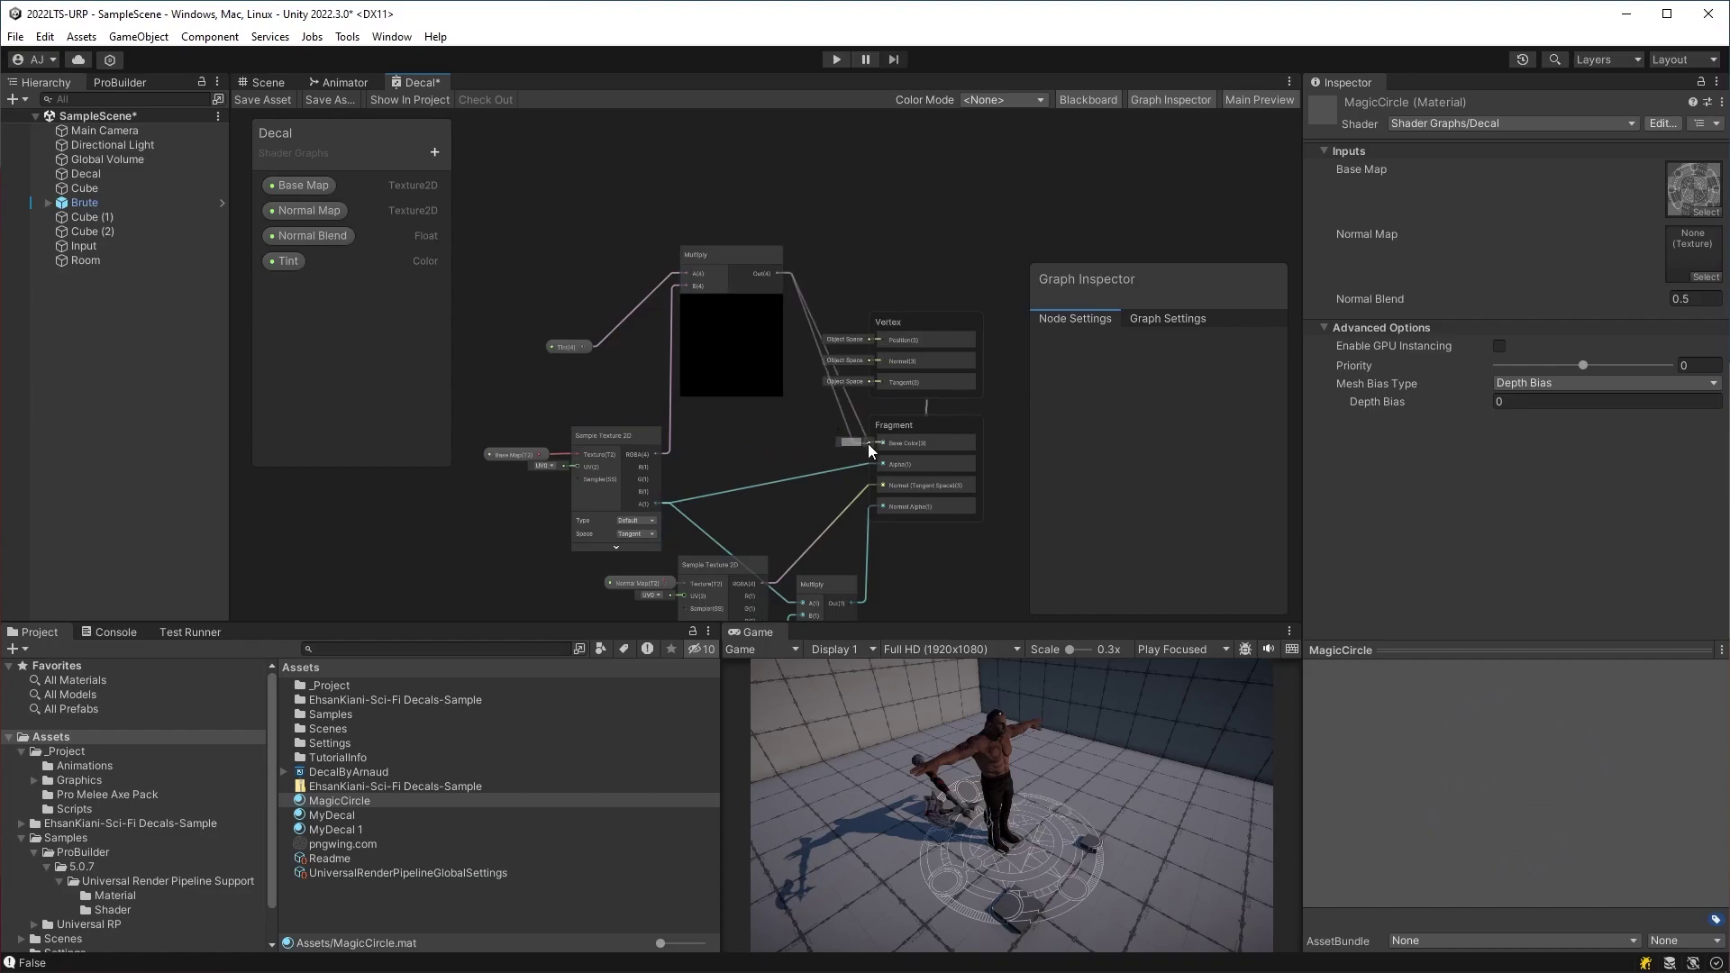
{"action": "left_click_drag", "start_coordinate": [727, 257], "coordinate": [744, 290]}
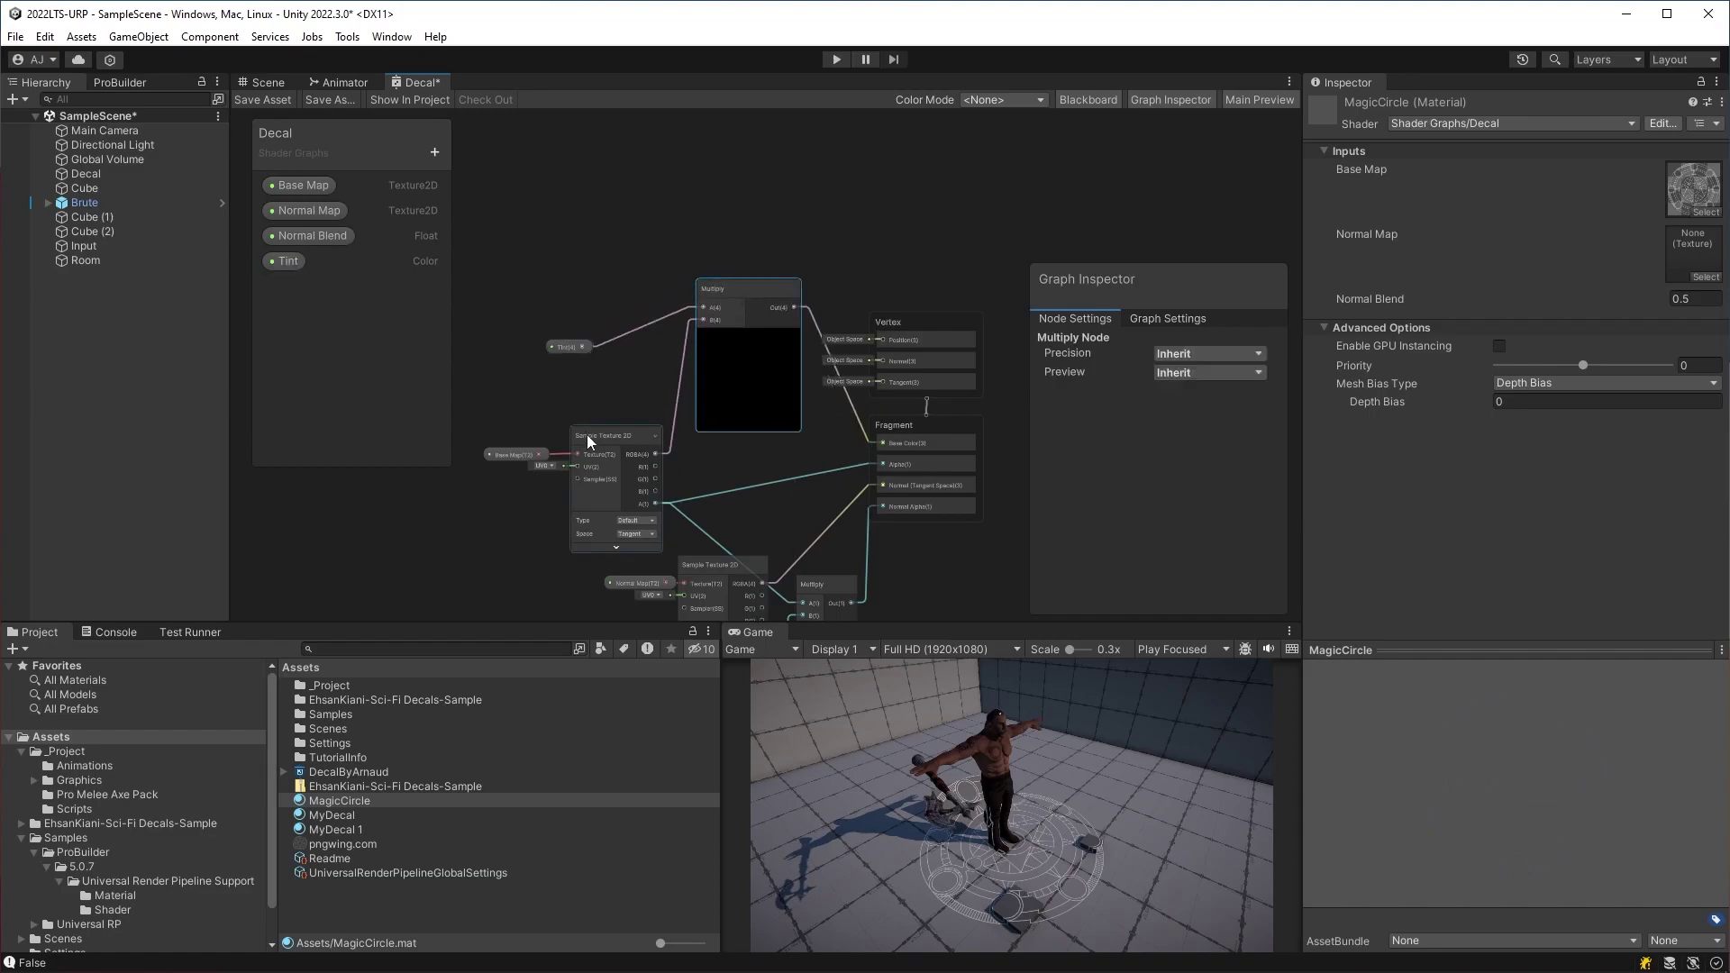
{"action": "left_click_drag", "start_coordinate": [589, 434], "coordinate": [501, 449]}
{"action": "left_click_drag", "start_coordinate": [591, 420], "coordinate": [569, 420]}
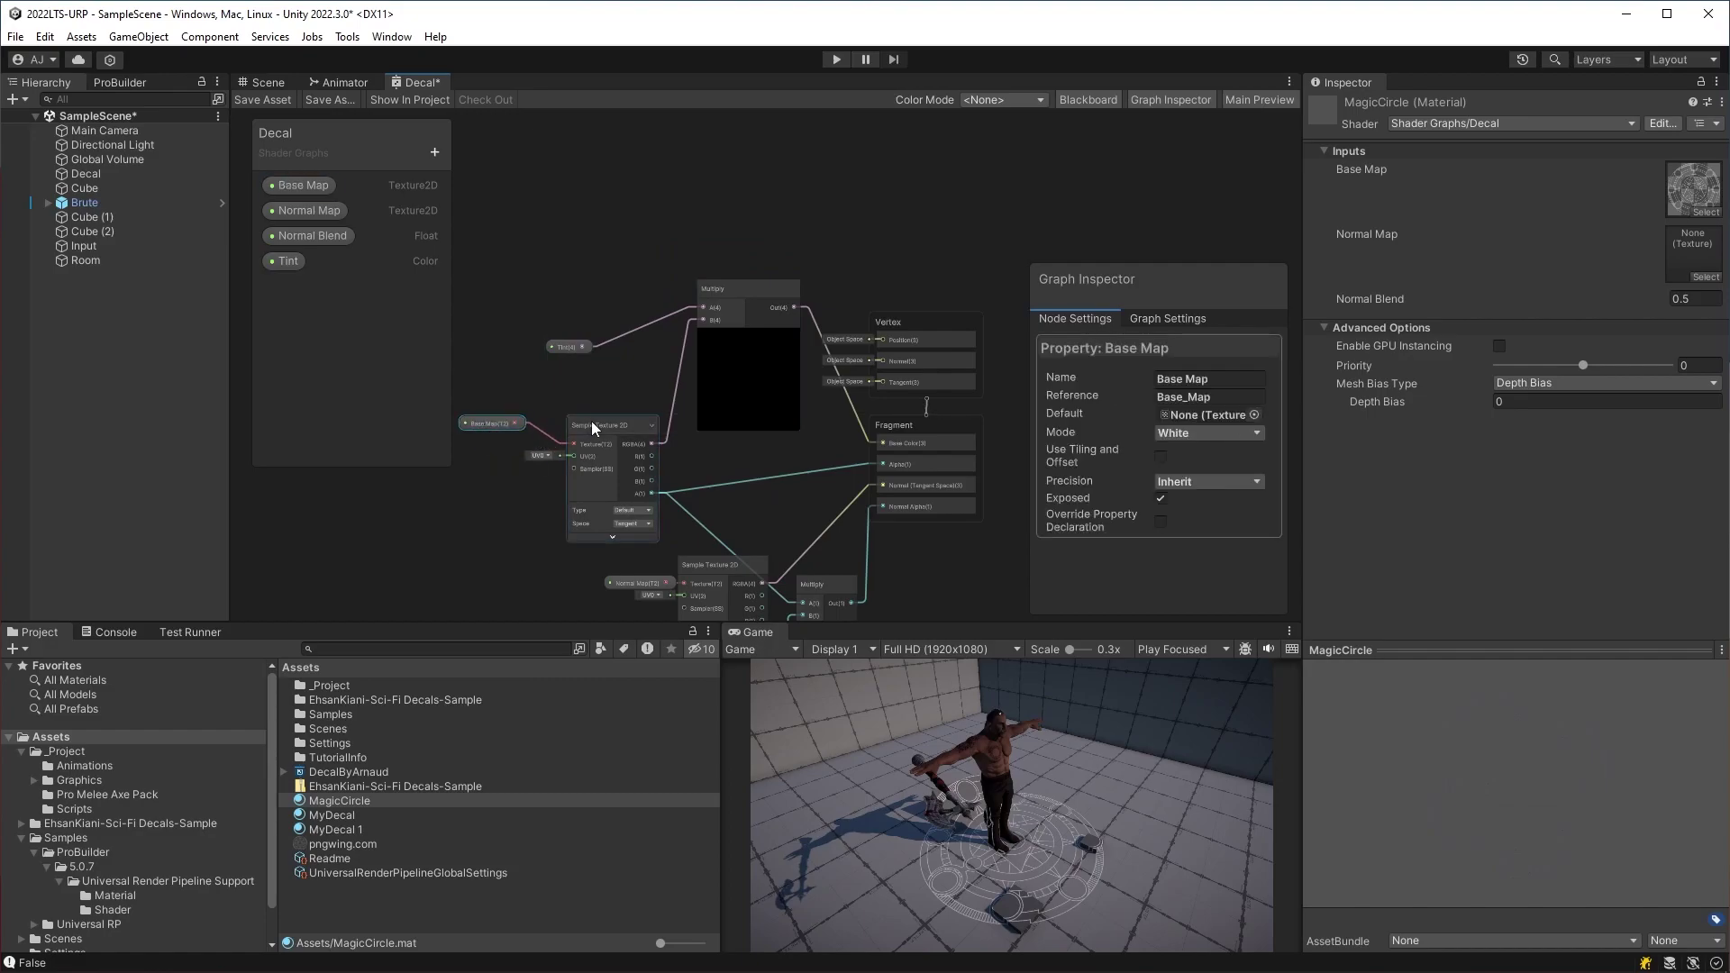
- Show the Graph Settings in the Graph Inspector
{"action": "scroll", "coordinate": [694, 449], "scroll_direction": "down", "scroll_amount": 1}
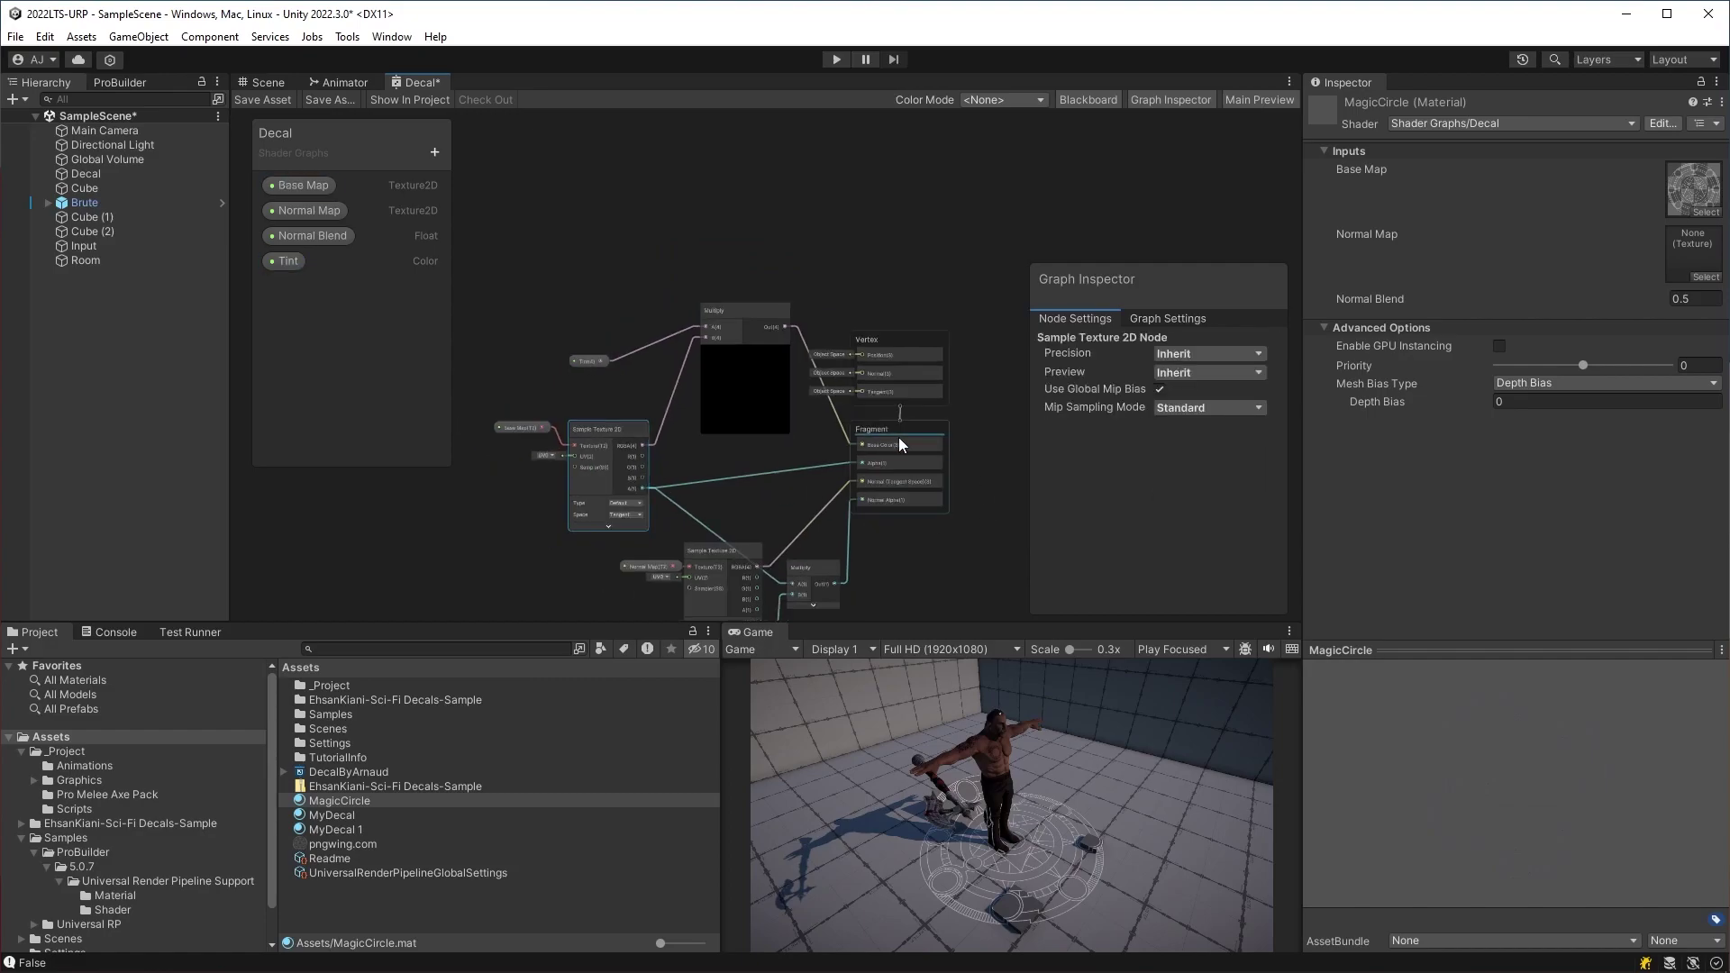
{"action": "scroll", "coordinate": [916, 458], "scroll_direction": "up", "scroll_amount": 5}
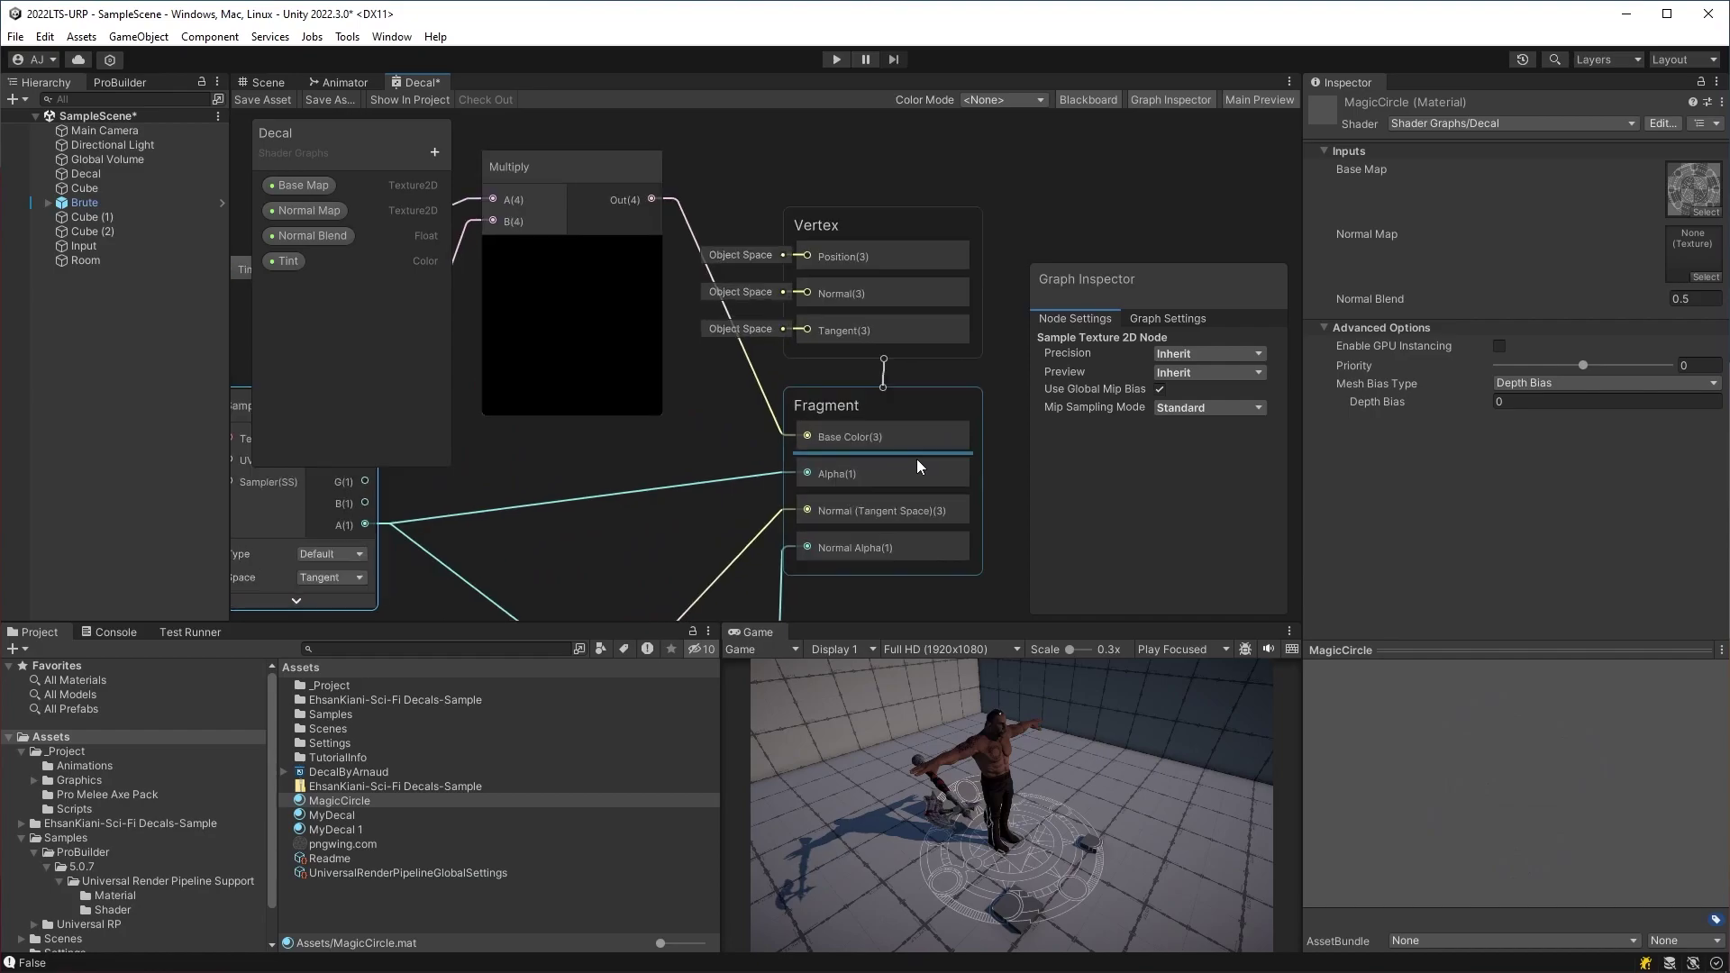
{"action": "left_click", "coordinate": [1166, 323]}
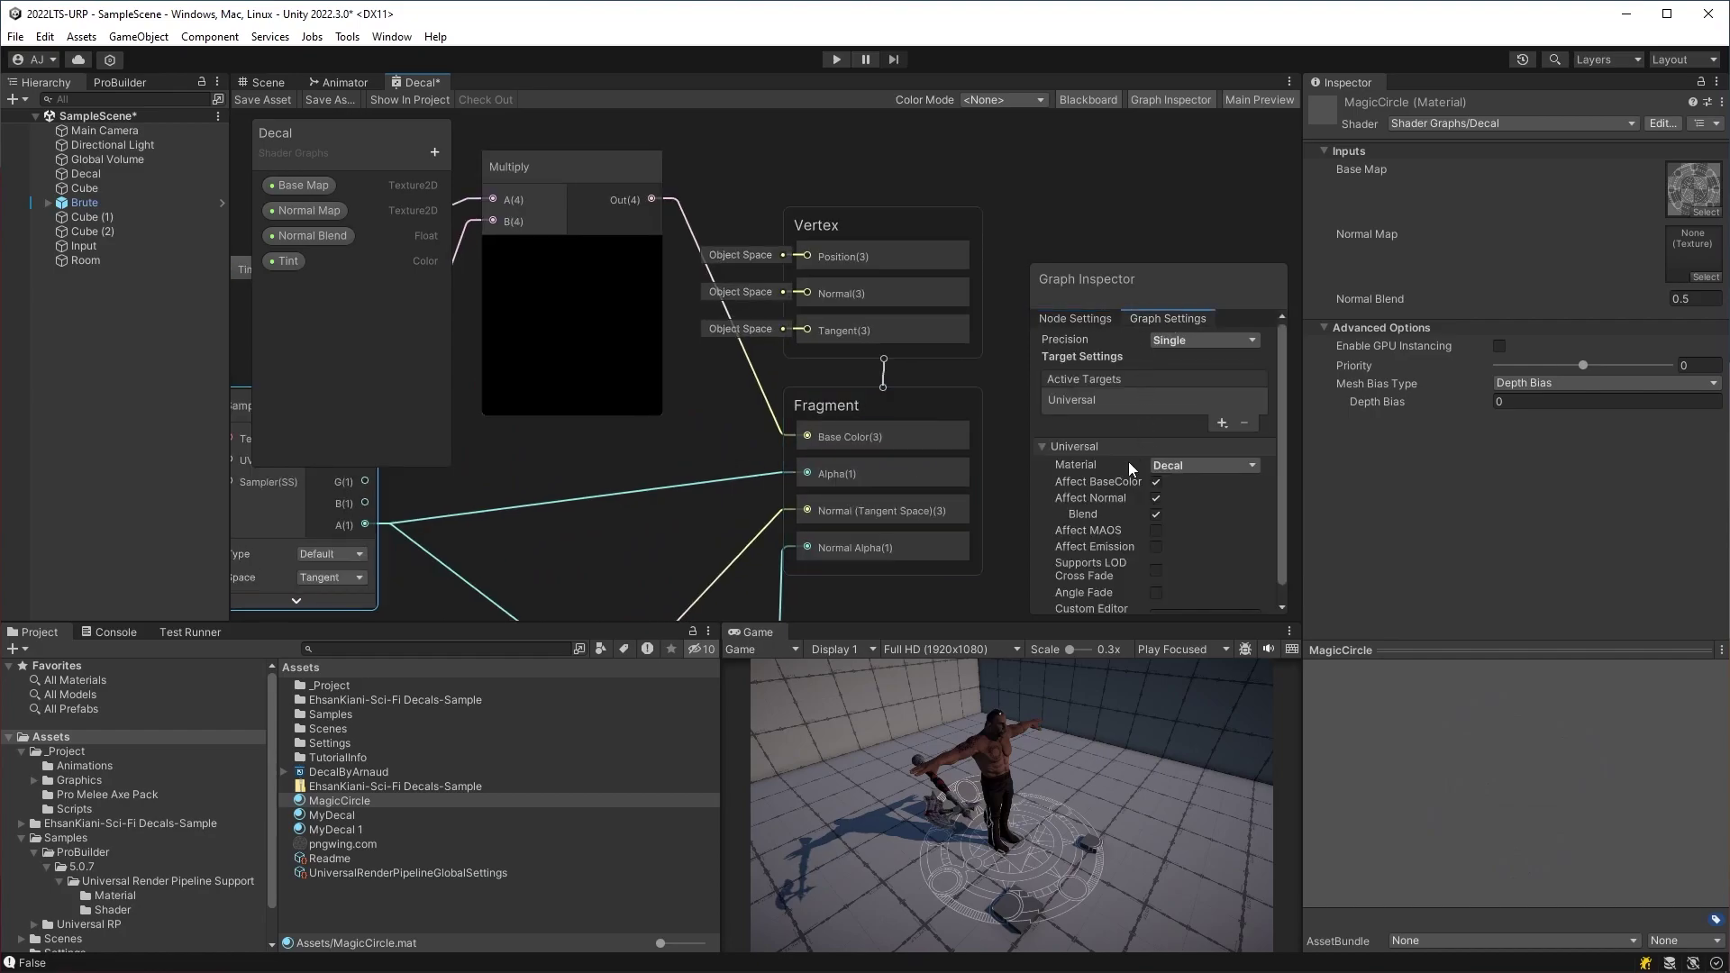
- Tick Affect Emission and add an 'Emission Color' Color property and an 'Emission Strength' Float property
{"action": "left_click", "coordinate": [1153, 550]}
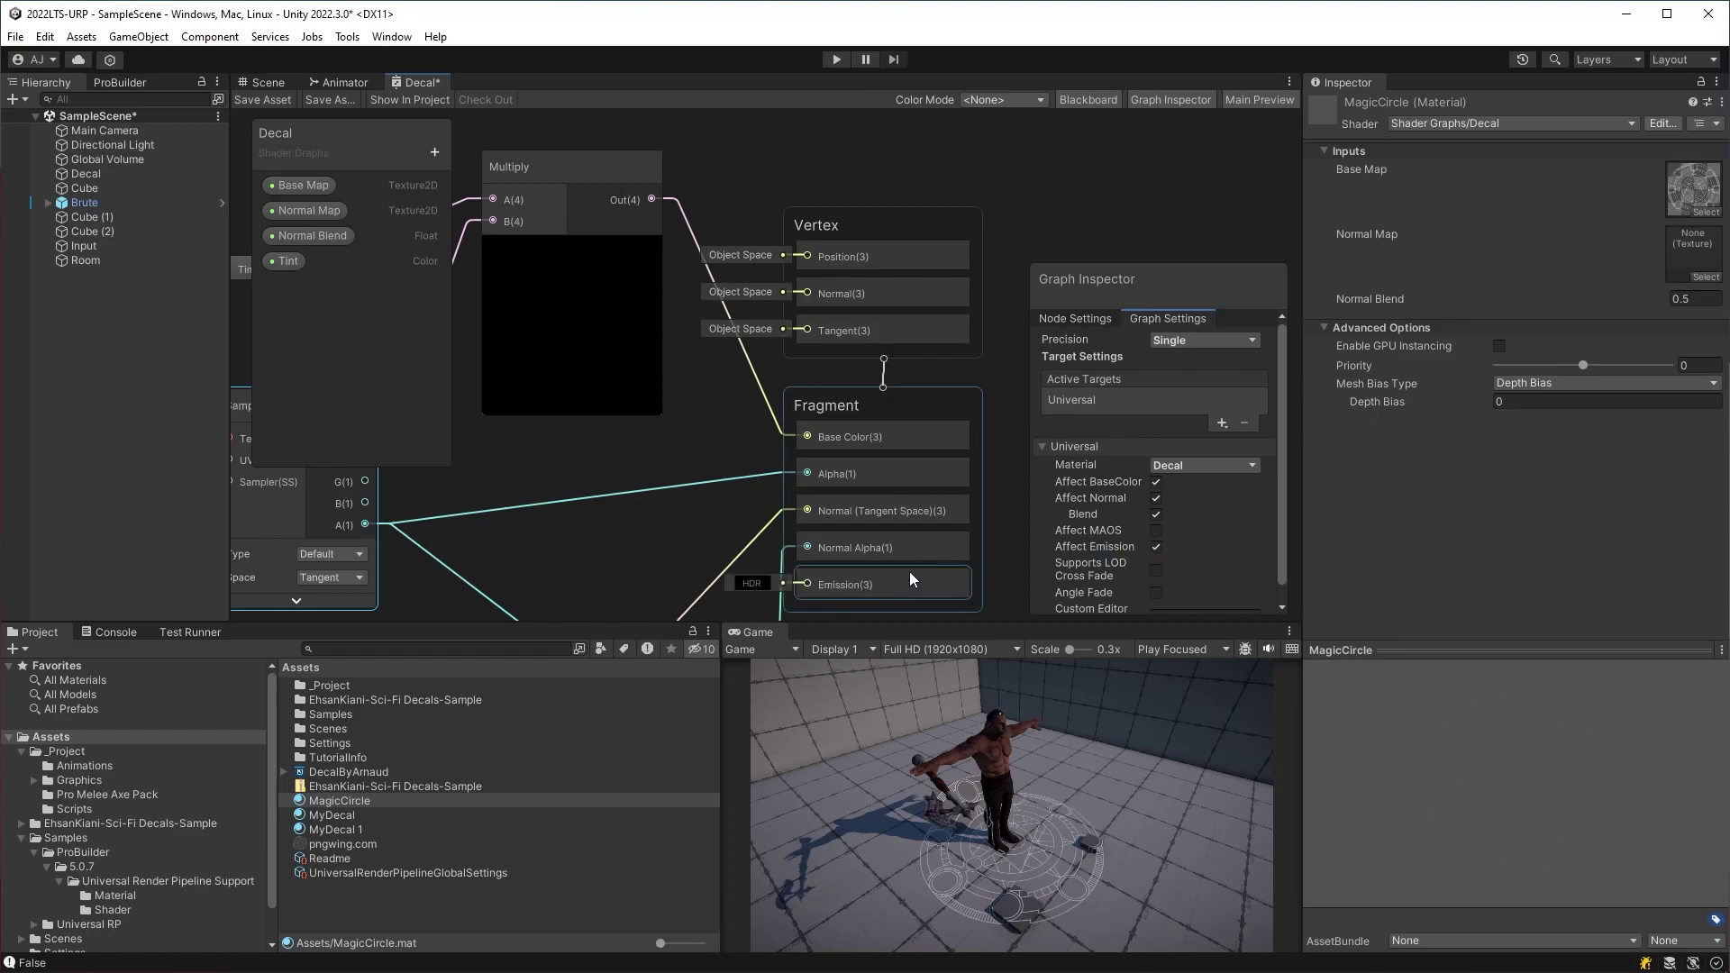
{"action": "scroll", "coordinate": [910, 571], "scroll_direction": "down", "scroll_amount": 2}
{"action": "middle_click_drag", "start_coordinate": [995, 476], "coordinate": [999, 383]}
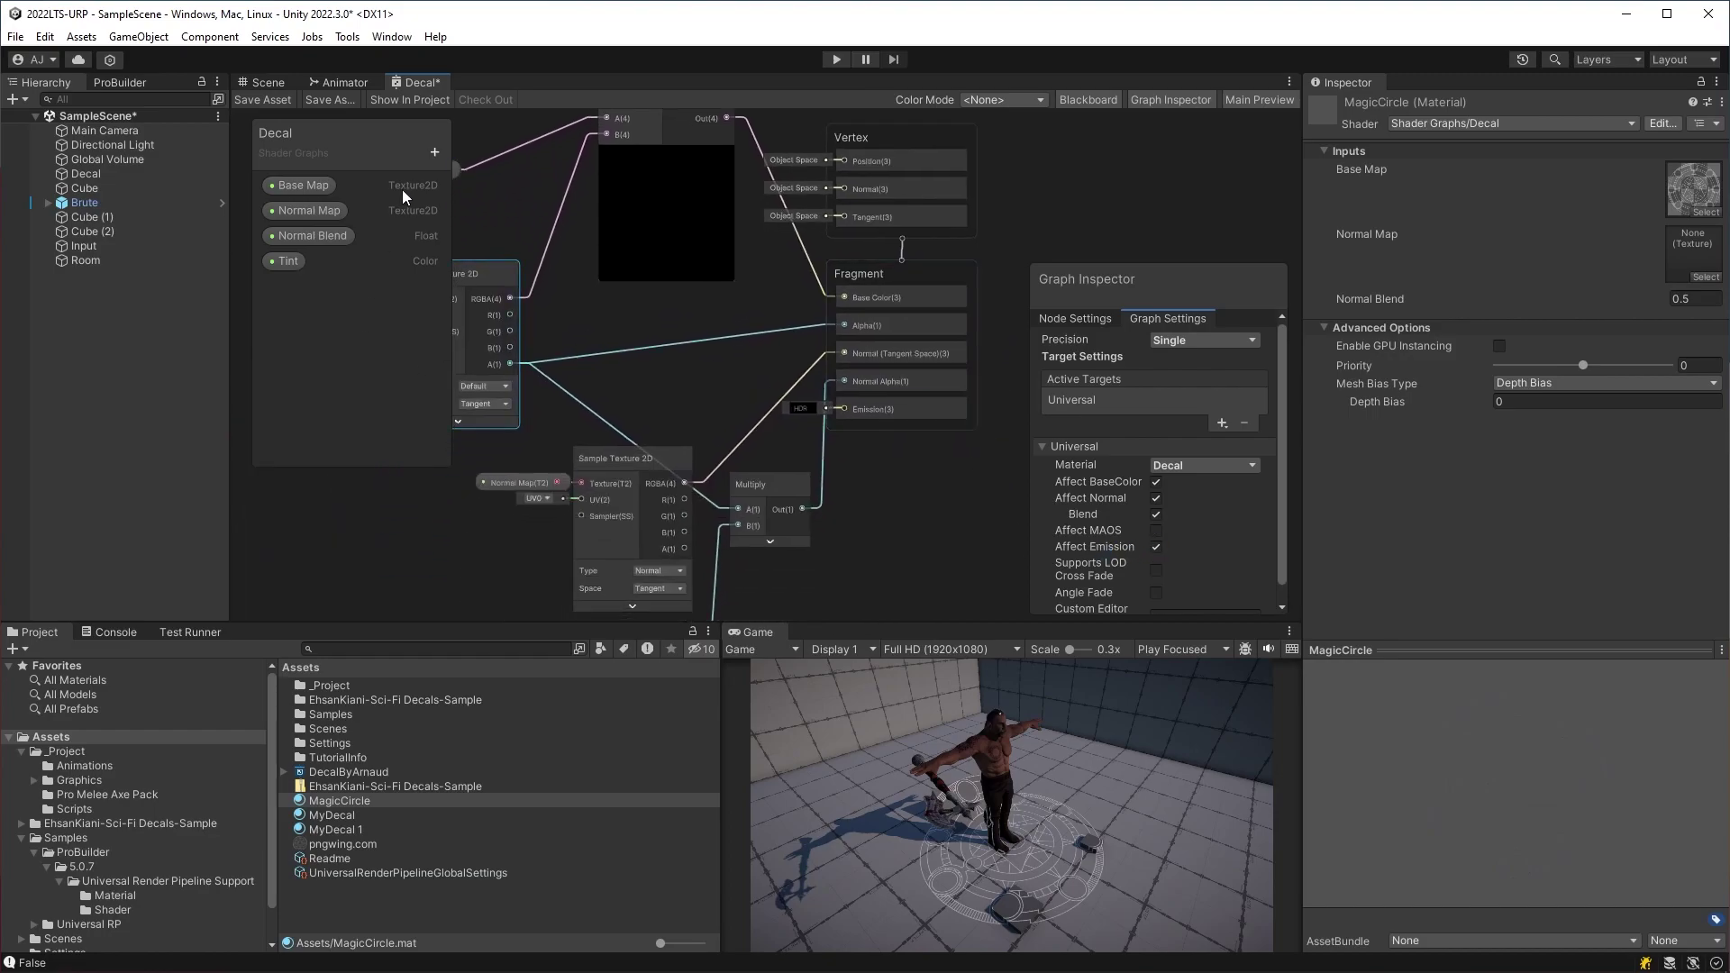
{"action": "left_click", "coordinate": [434, 151]}
{"action": "left_click", "coordinate": [522, 267]}
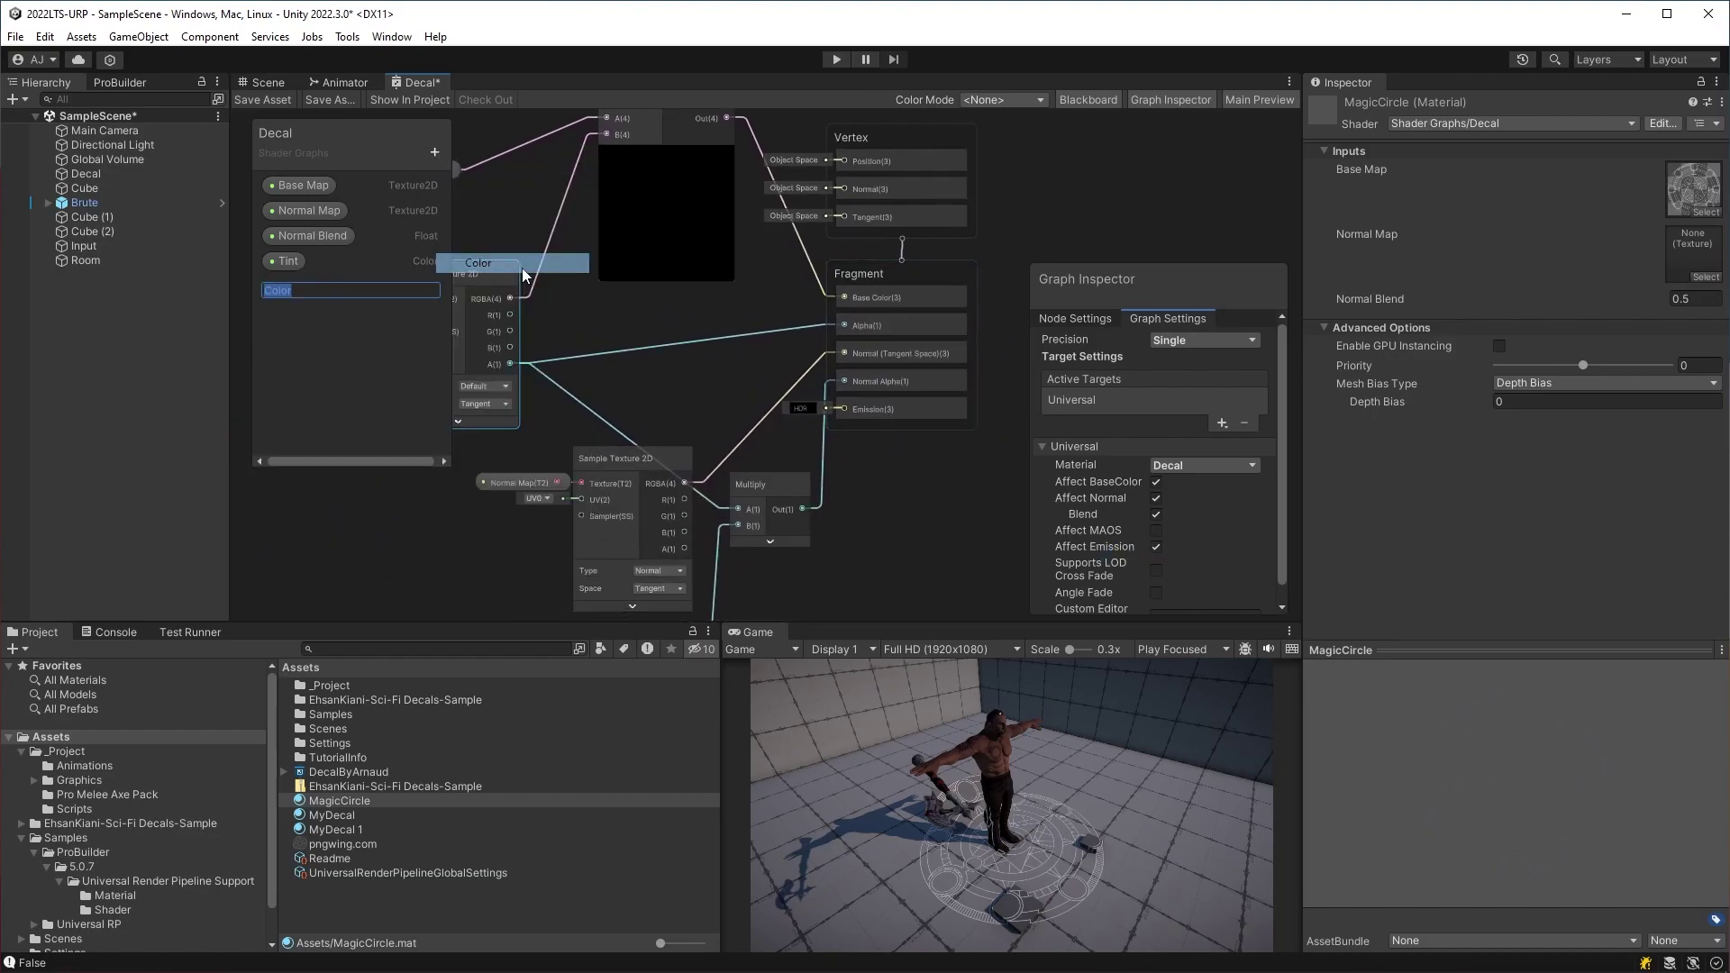
{"action": "type", "text": "Emissi"}
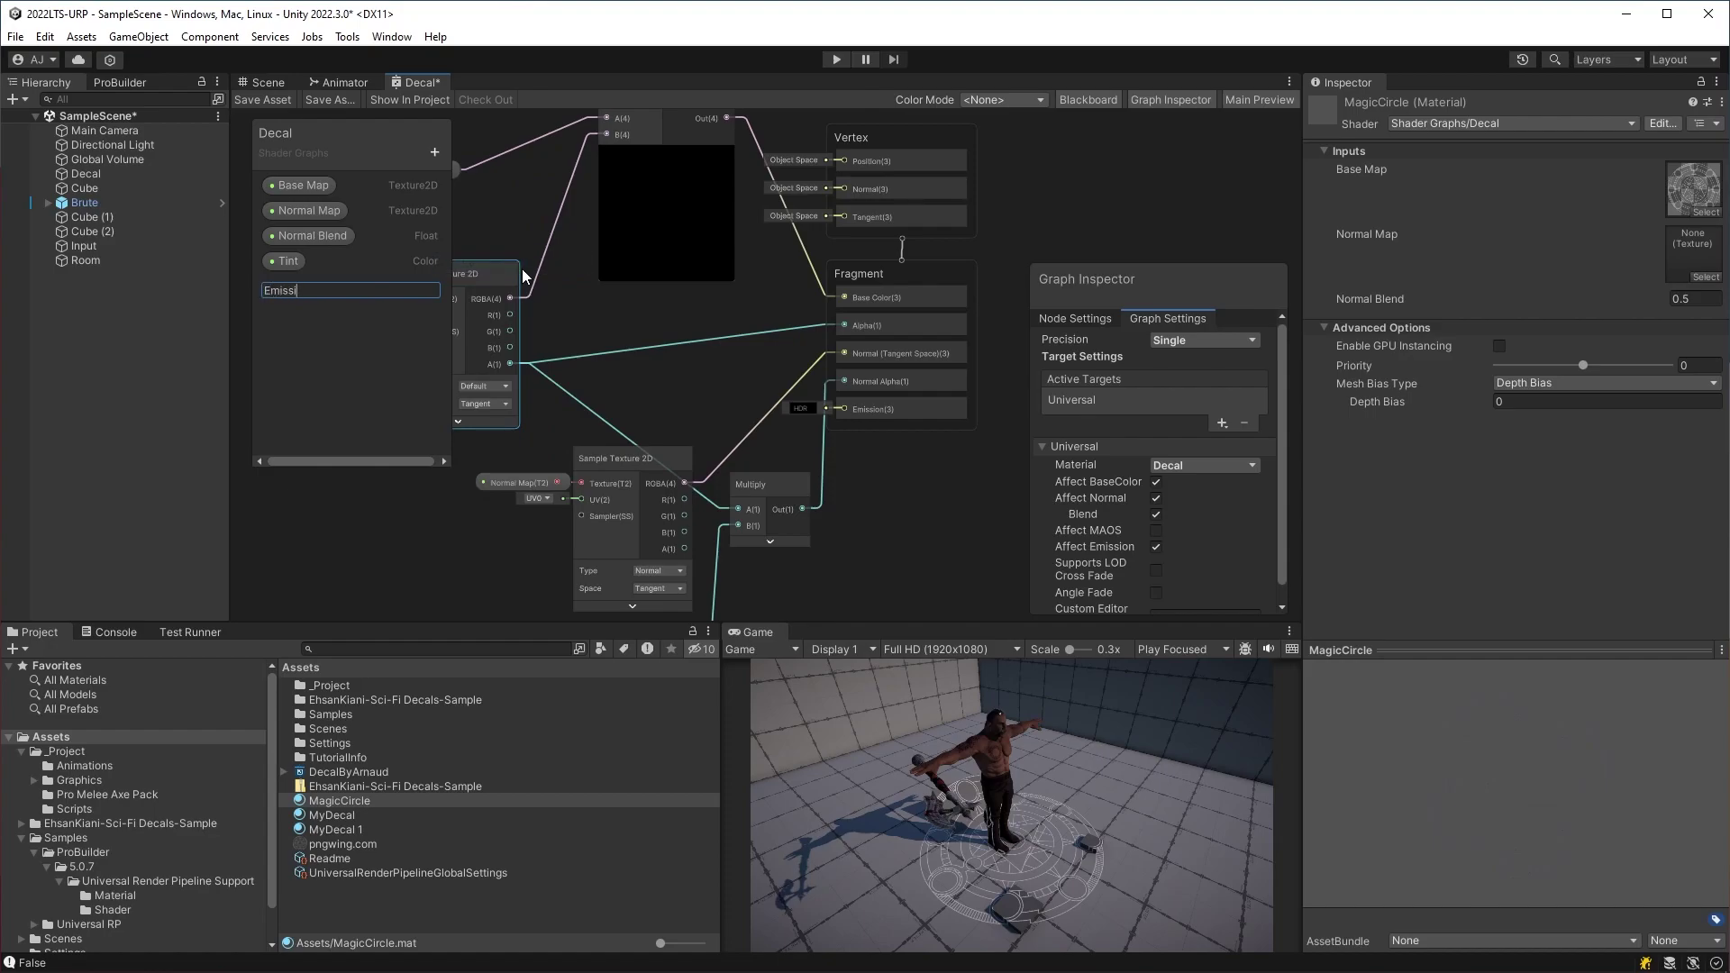
{"action": "type", "text": "on Color"}
{"action": "key", "text": "Return"}
{"action": "left_click", "coordinate": [434, 151]}
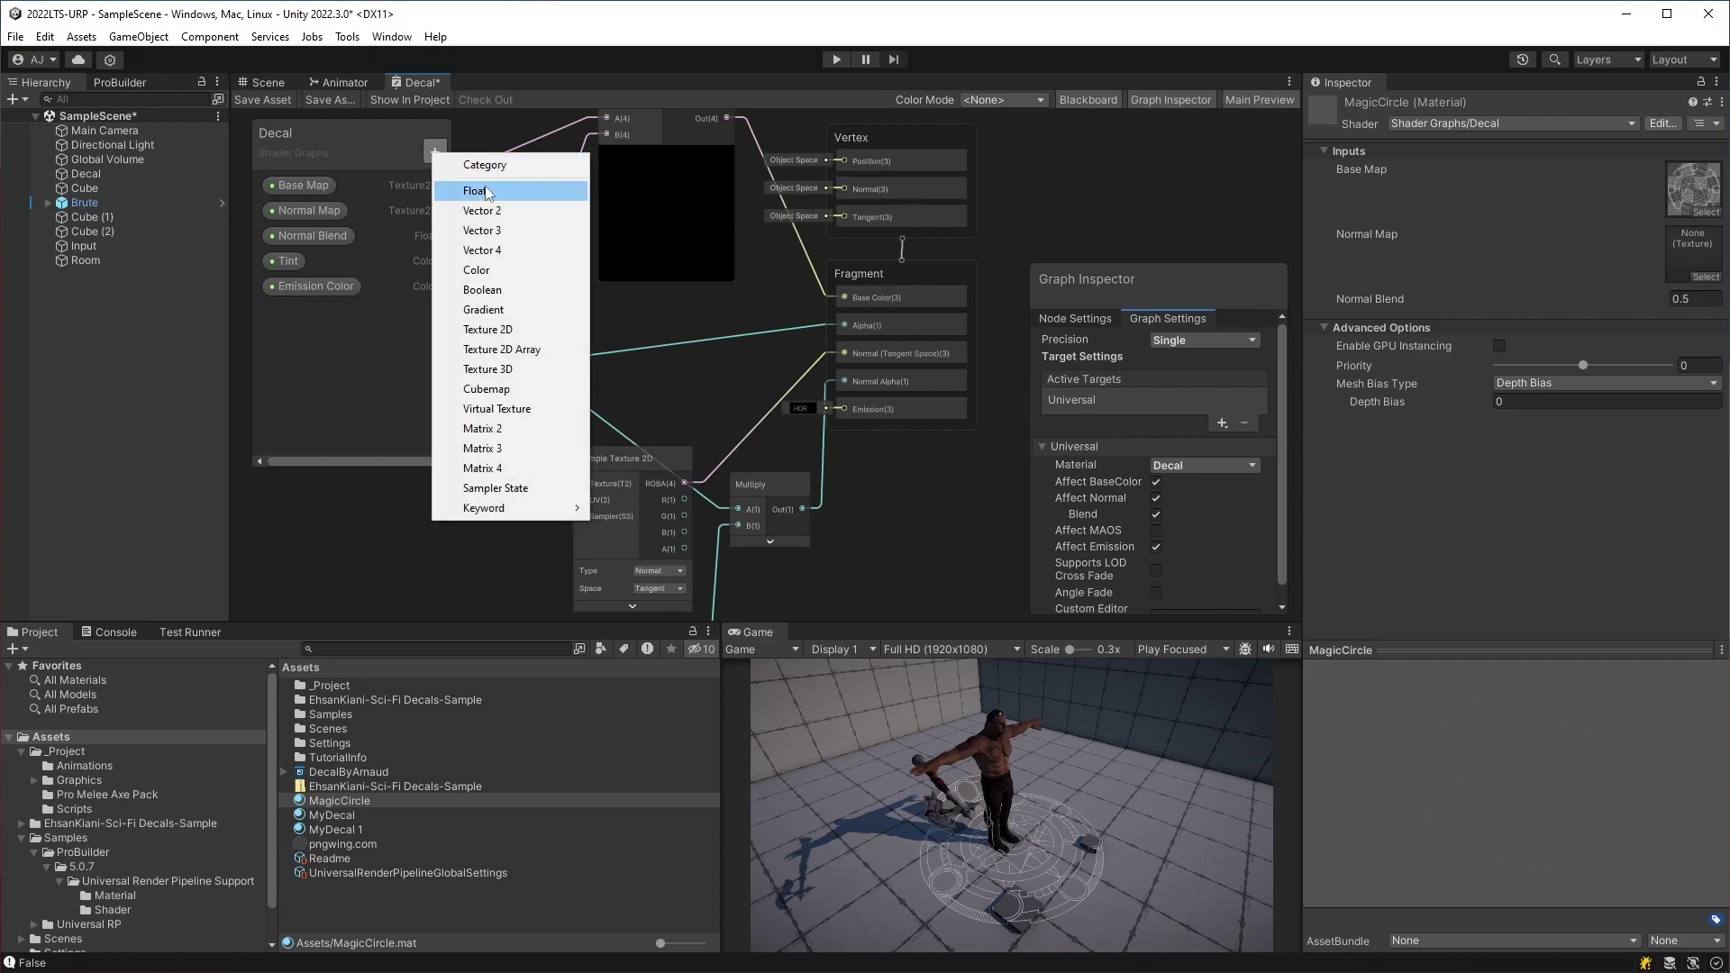
{"action": "left_click", "coordinate": [522, 196]}
{"action": "type", "text": "Emission Strength"}
{"action": "key", "text": "Return"}
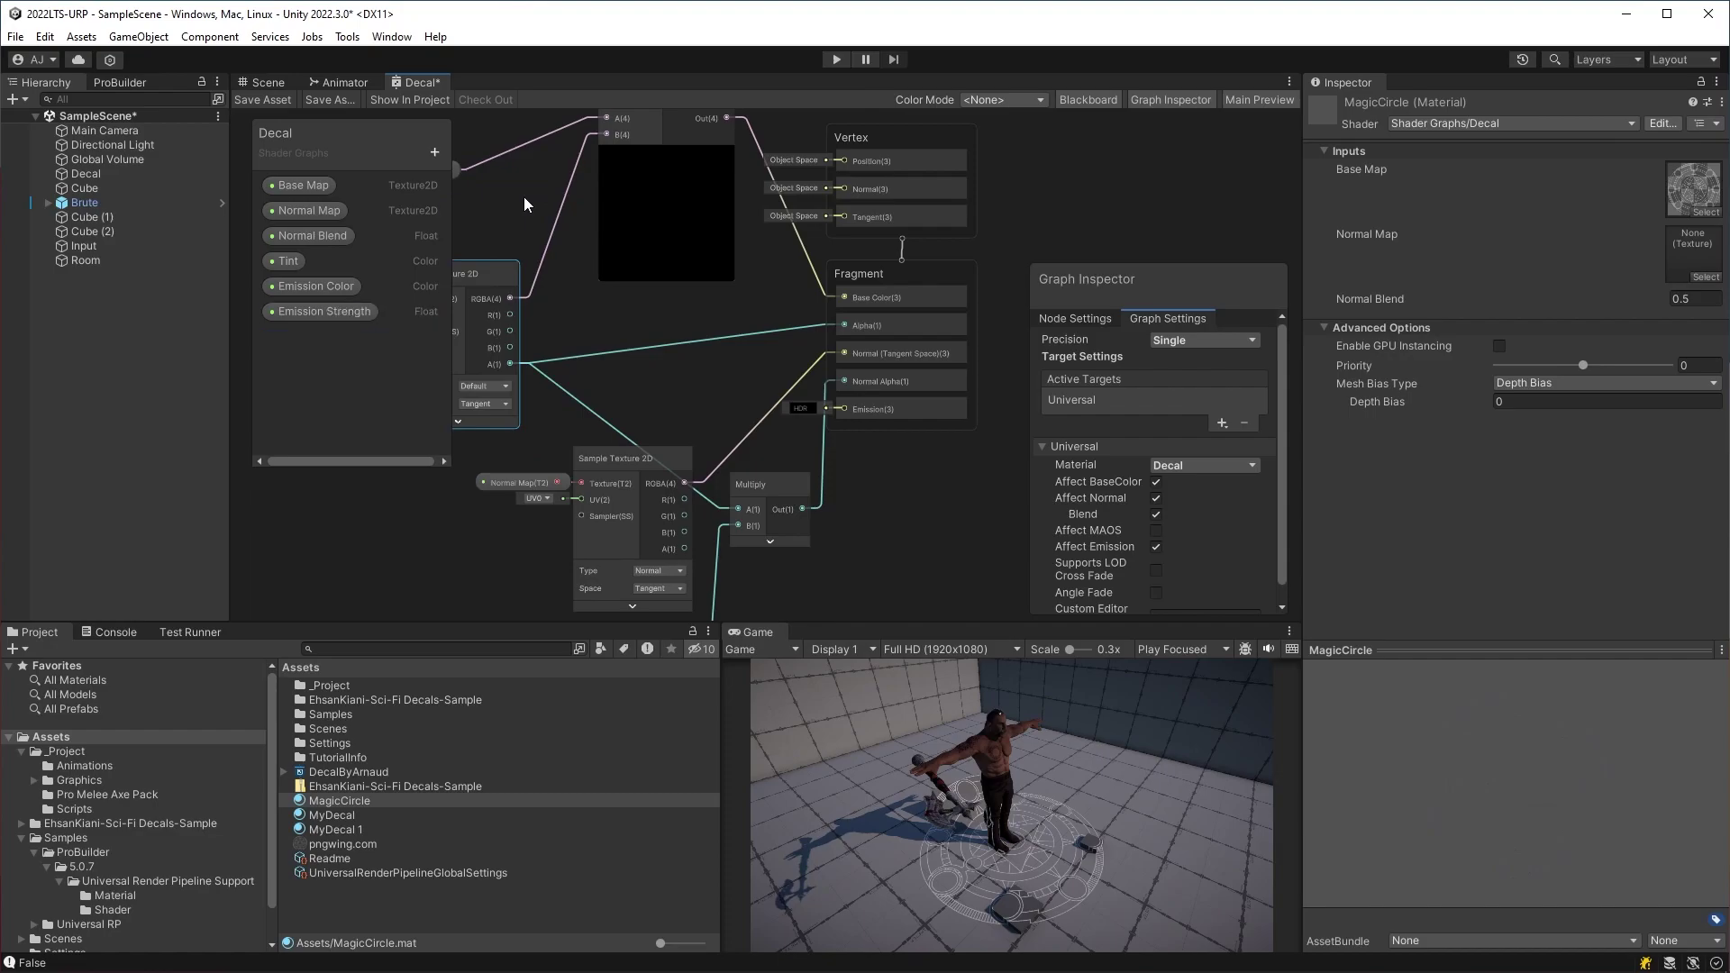
- Place both emission property nodes and multiply Emission Color by Emission Strength
{"action": "scroll", "coordinate": [770, 465], "scroll_direction": "down", "scroll_amount": 3}
{"action": "left_click_drag", "start_coordinate": [347, 288], "coordinate": [522, 433]}
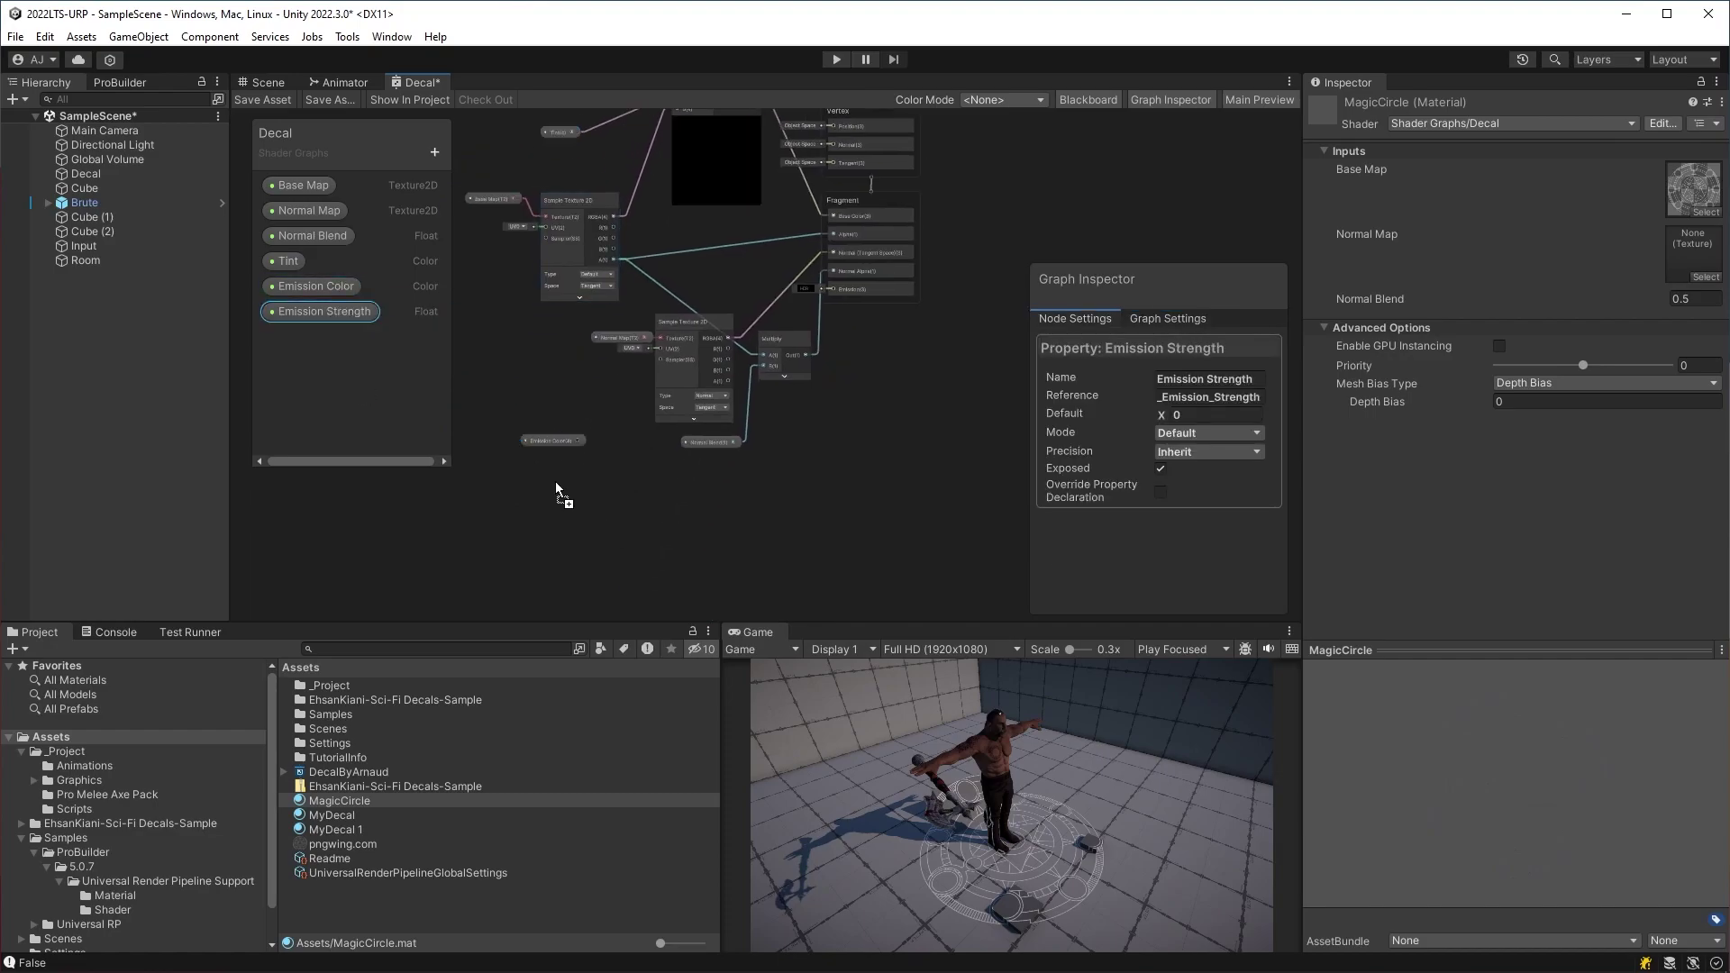
{"action": "scroll", "coordinate": [556, 481], "scroll_direction": "up", "scroll_amount": 3}
{"action": "mouse_move", "coordinate": [325, 311]}
{"action": "left_mouse_down"}
{"action": "mouse_move", "coordinate": [550, 465]}
{"action": "mouse_move", "coordinate": [751, 497]}
{"action": "left_mouse_up"}
{"action": "key", "text": "space"}
{"action": "type", "text": "multiply"}
{"action": "key", "text": "Return"}
{"action": "scroll", "coordinate": [754, 483], "scroll_direction": "down", "scroll_amount": 1}
{"action": "left_click_drag", "start_coordinate": [622, 465], "coordinate": [751, 516]}
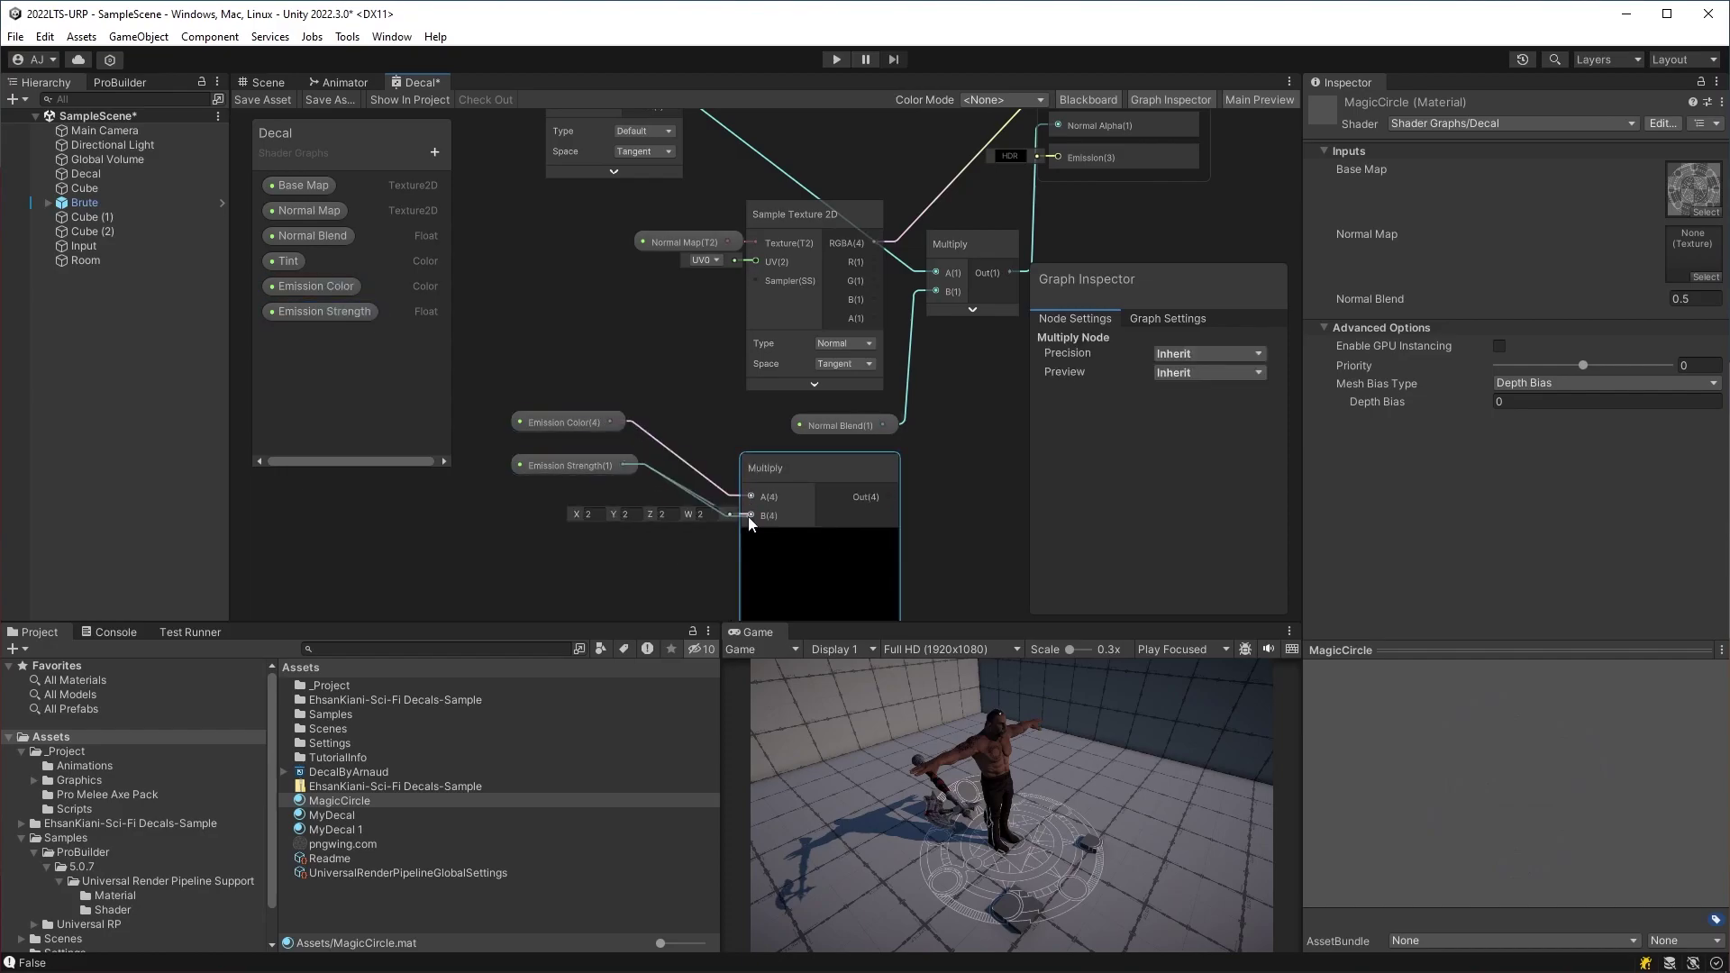
- Move the Multiply and property nodes together and hide the graph settings panel
{"action": "scroll", "coordinate": [748, 517], "scroll_direction": "down", "scroll_amount": 2}
{"action": "left_click_drag", "start_coordinate": [532, 408], "coordinate": [759, 586]}
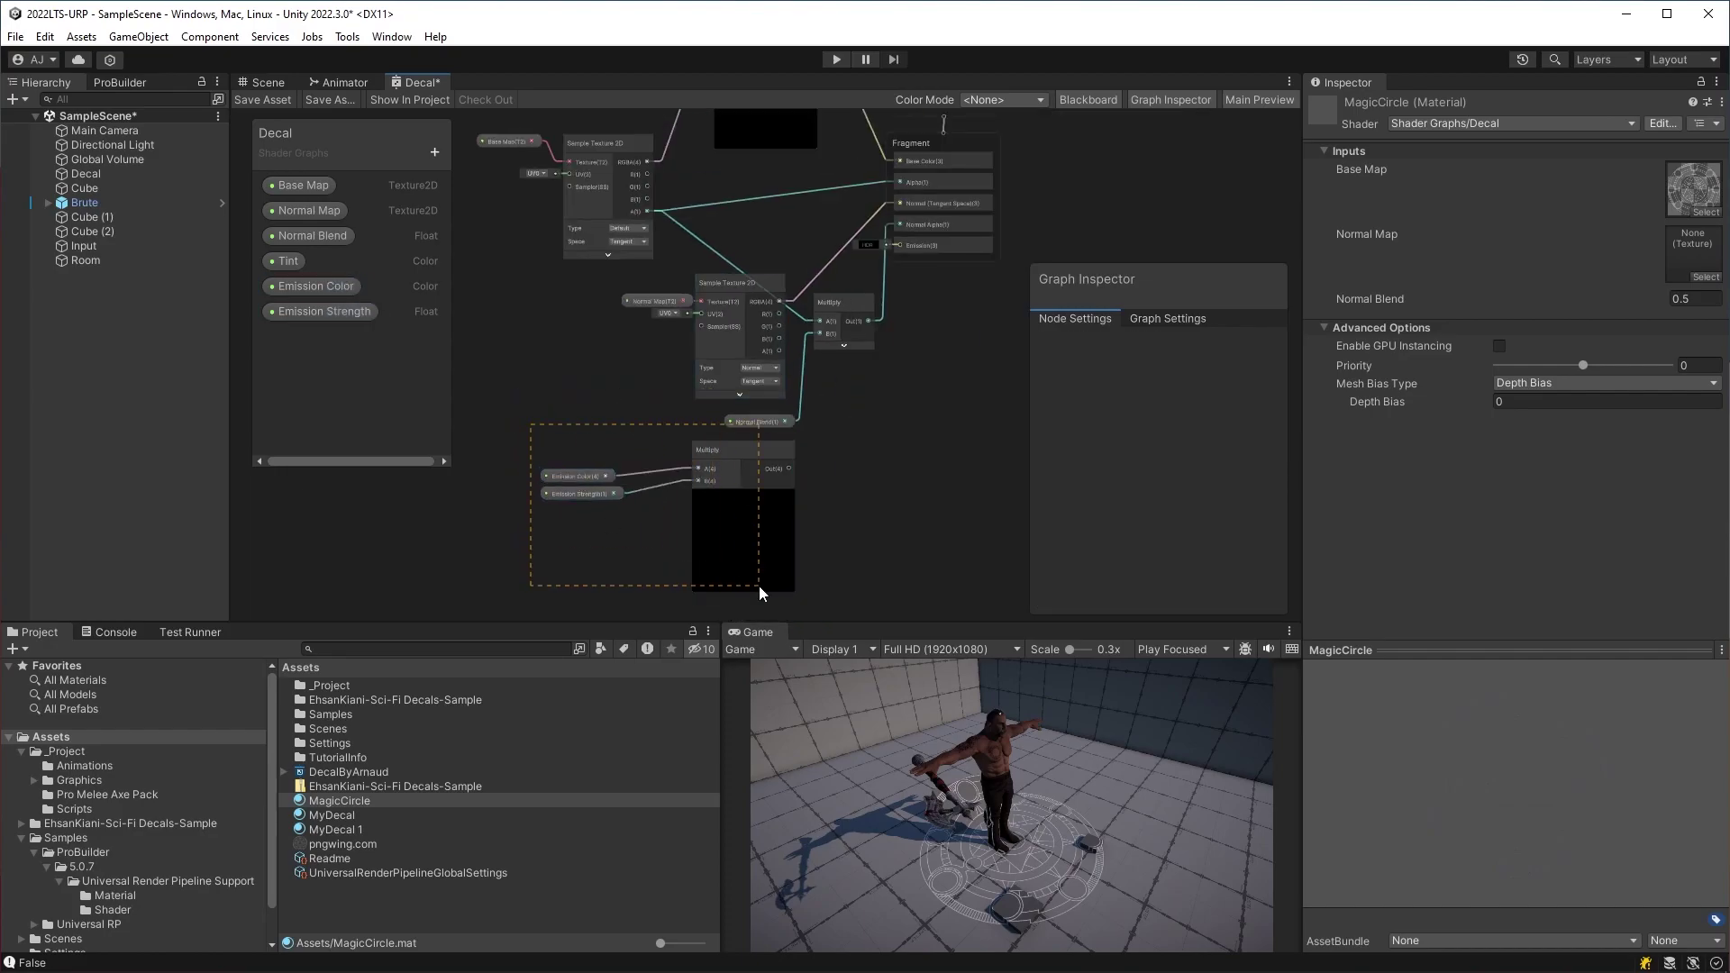
{"action": "left_click_drag", "start_coordinate": [720, 478], "coordinate": [554, 344]}
{"action": "middle_click_drag", "start_coordinate": [554, 345], "coordinate": [713, 409]}
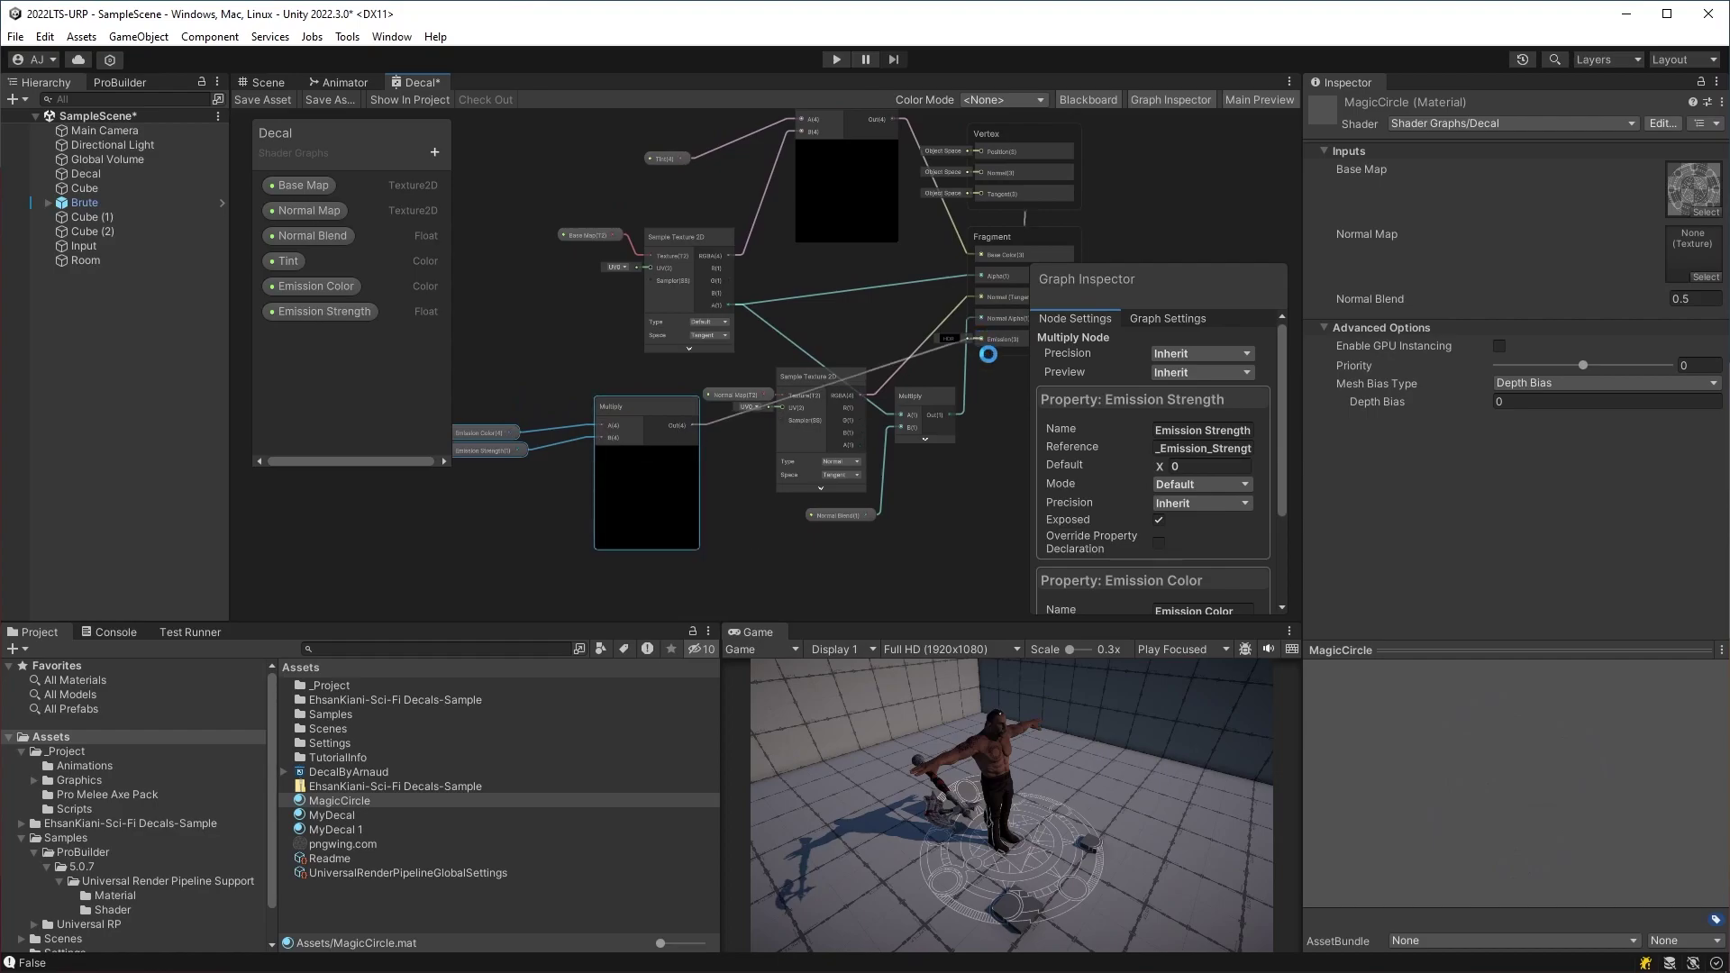
{"action": "scroll", "coordinate": [950, 426], "scroll_direction": "up", "scroll_amount": 5}
{"action": "left_click", "coordinate": [1167, 102]}
{"action": "scroll", "coordinate": [976, 469], "scroll_direction": "down", "scroll_amount": 3}
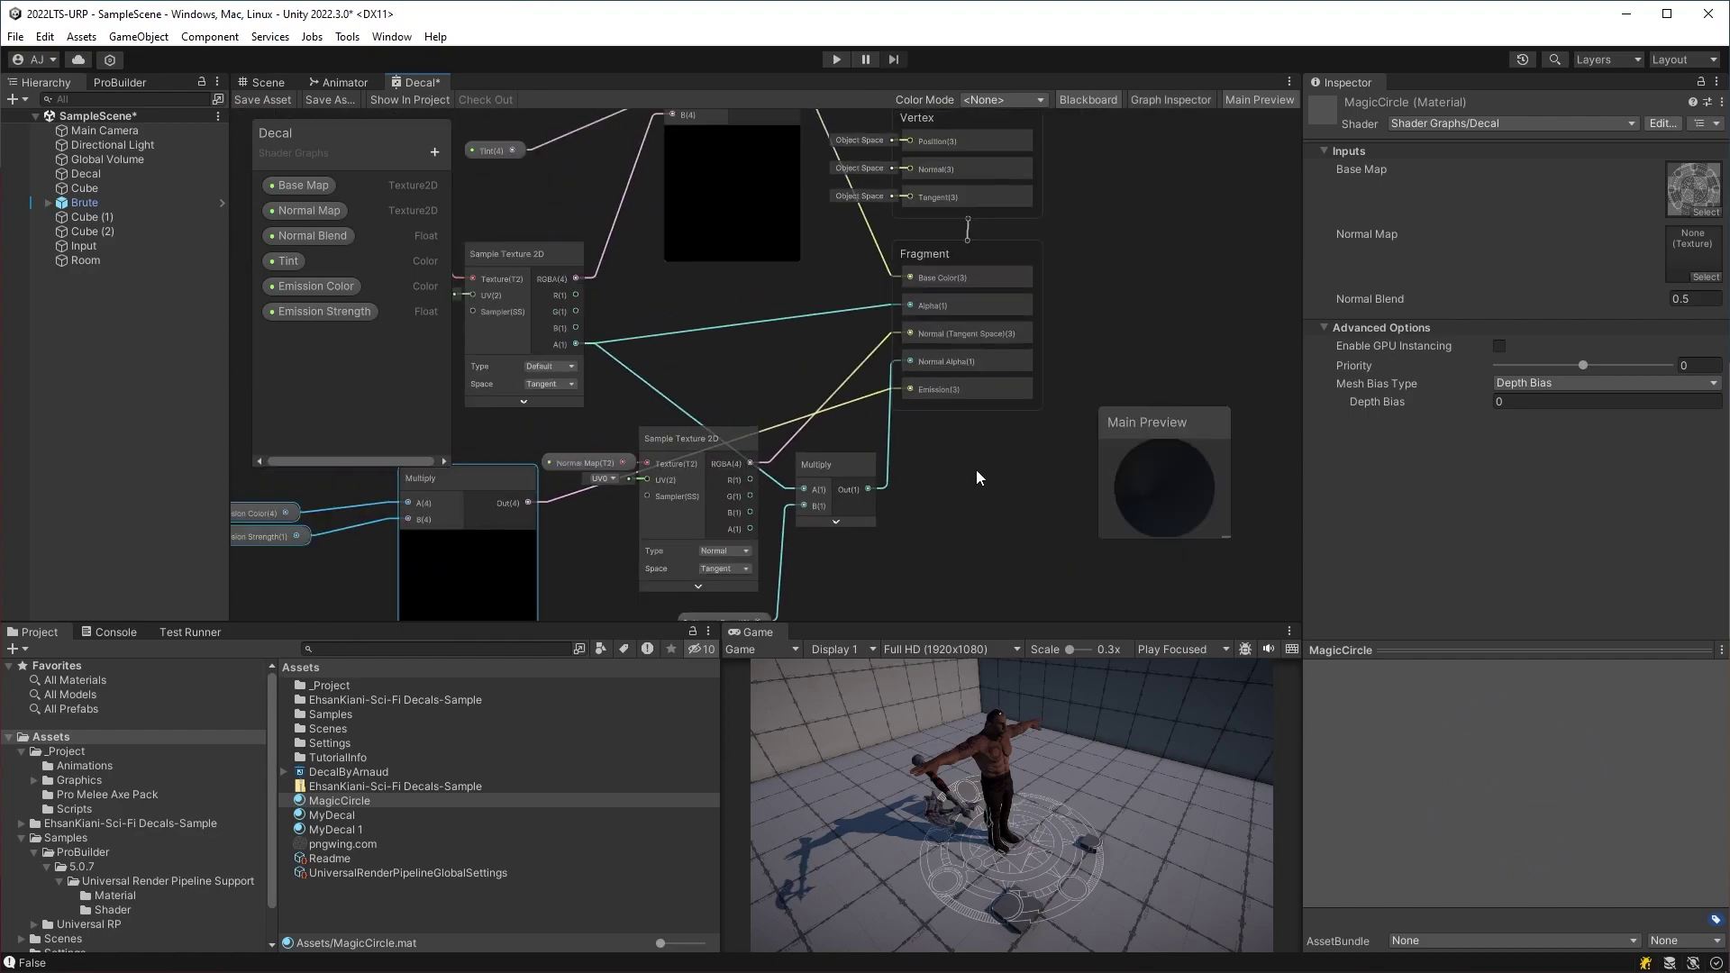
- Save the graph as a new DecalsButBetter shader and create a new material in Assets
{"action": "left_click", "coordinate": [330, 99]}
{"action": "left_click", "coordinate": [289, 91]}
{"action": "type", "text": "Decals"}
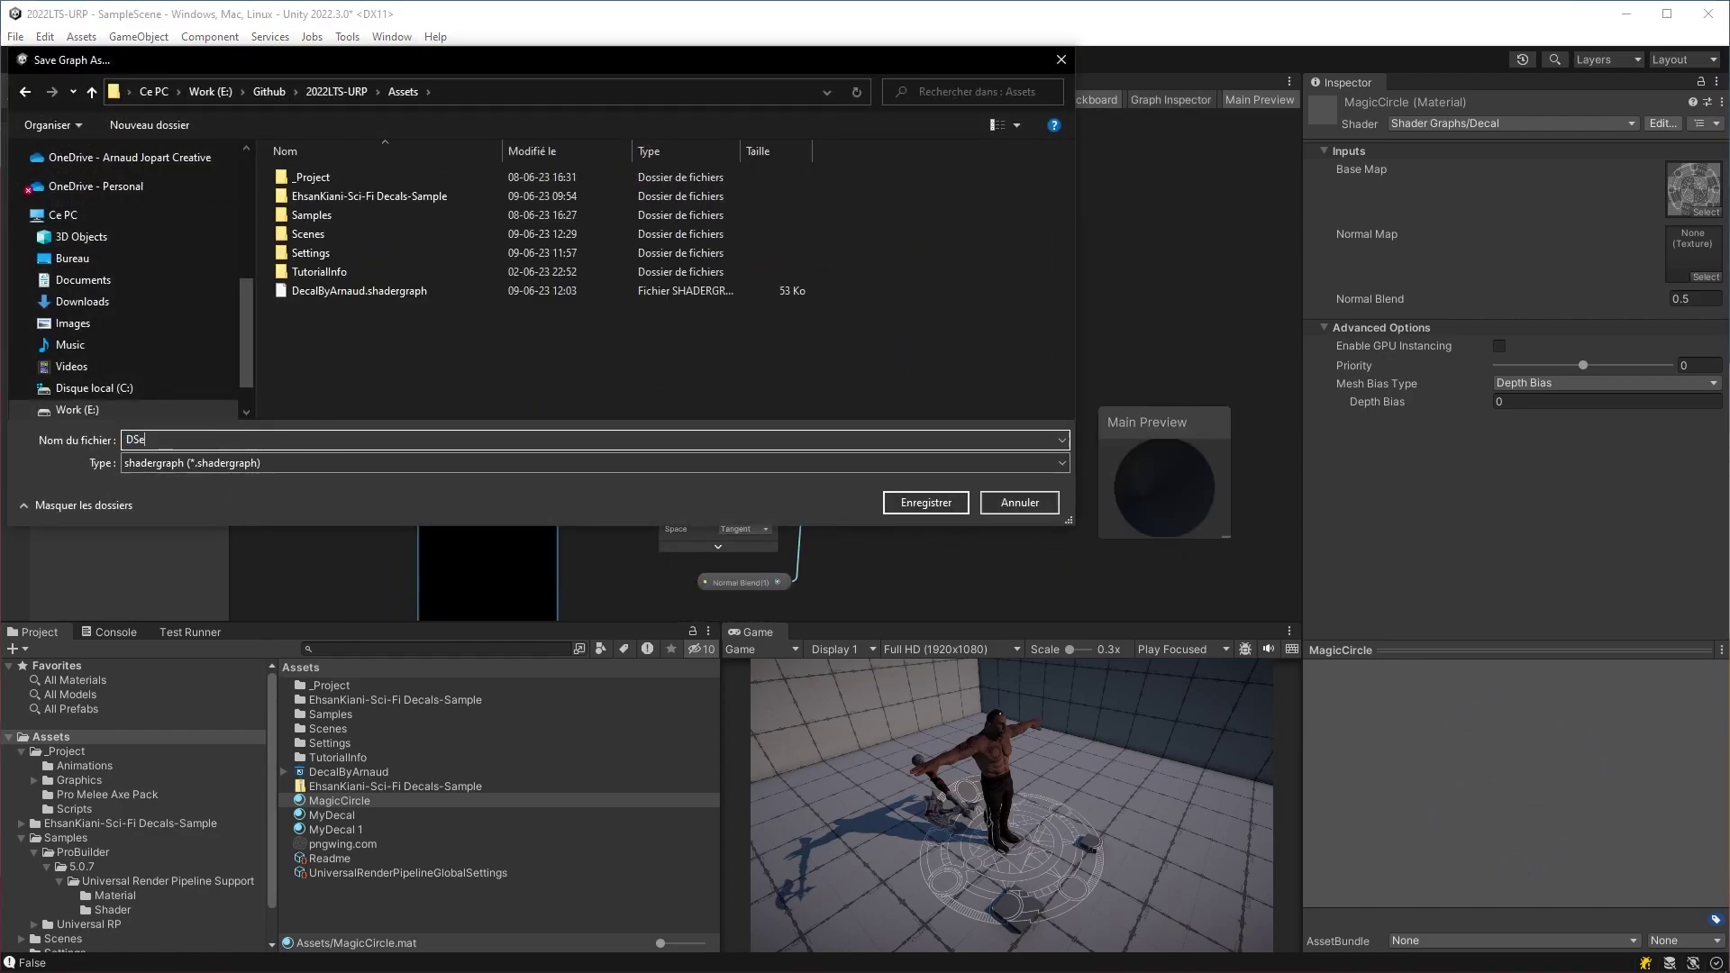
{"action": "right_click", "coordinate": [374, 285]}
{"action": "mouse_move", "coordinate": [550, 306]}
{"action": "left_click", "coordinate": [707, 490]}
- Name the material MagicCircleDecalsEmission and switch its shader to Shader Graphs/DecalsButBetter
{"action": "type", "text": "Ma"}
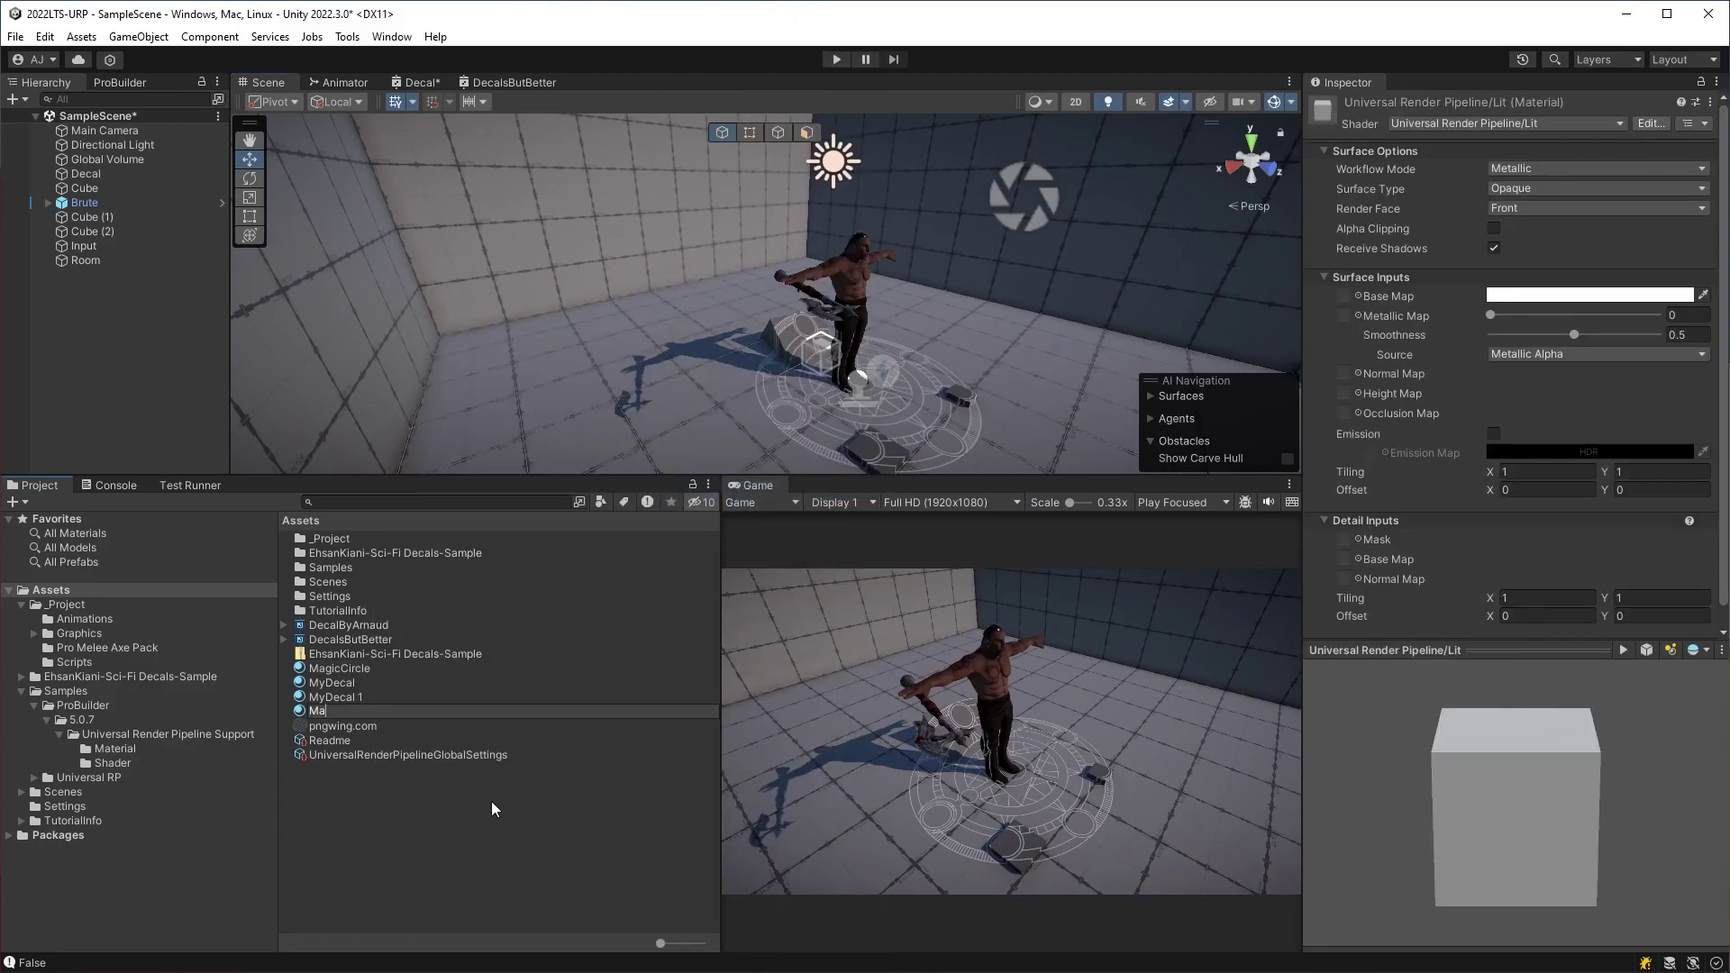
{"action": "type", "text": "gicCircleDecals"}
{"action": "type", "text": "Emission"}
{"action": "key", "text": "Return"}
{"action": "left_click", "coordinate": [1506, 123]}
{"action": "left_click", "coordinate": [1470, 285]}
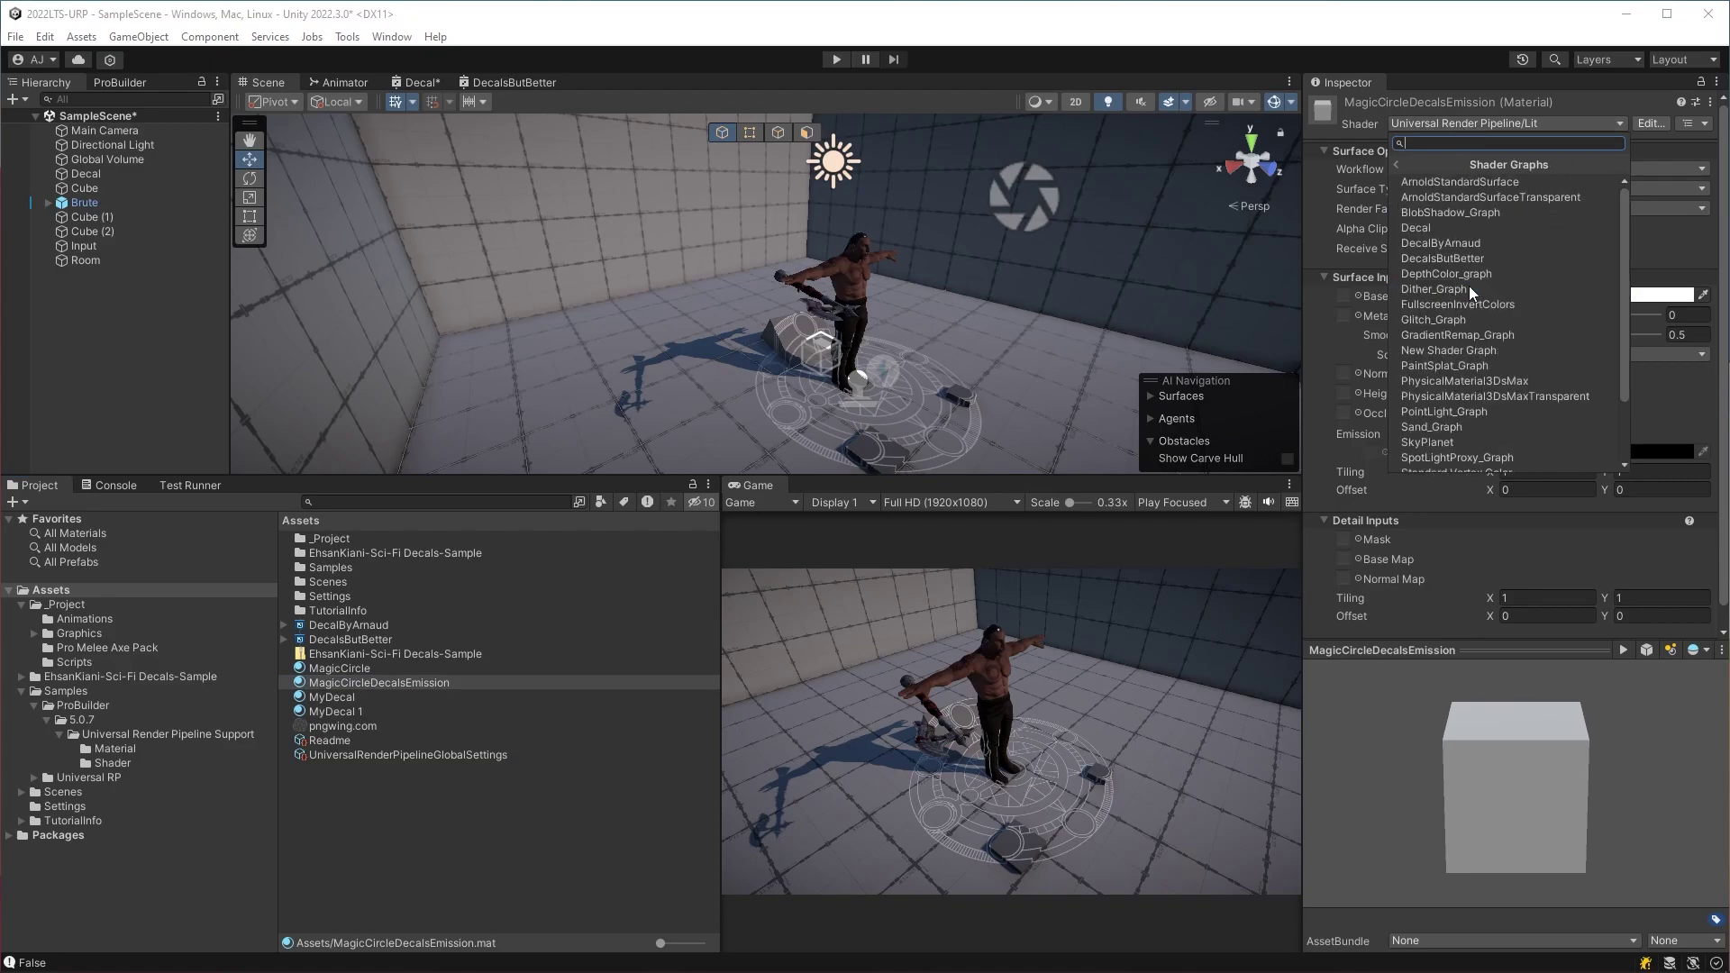
{"action": "left_click", "coordinate": [1469, 284]}
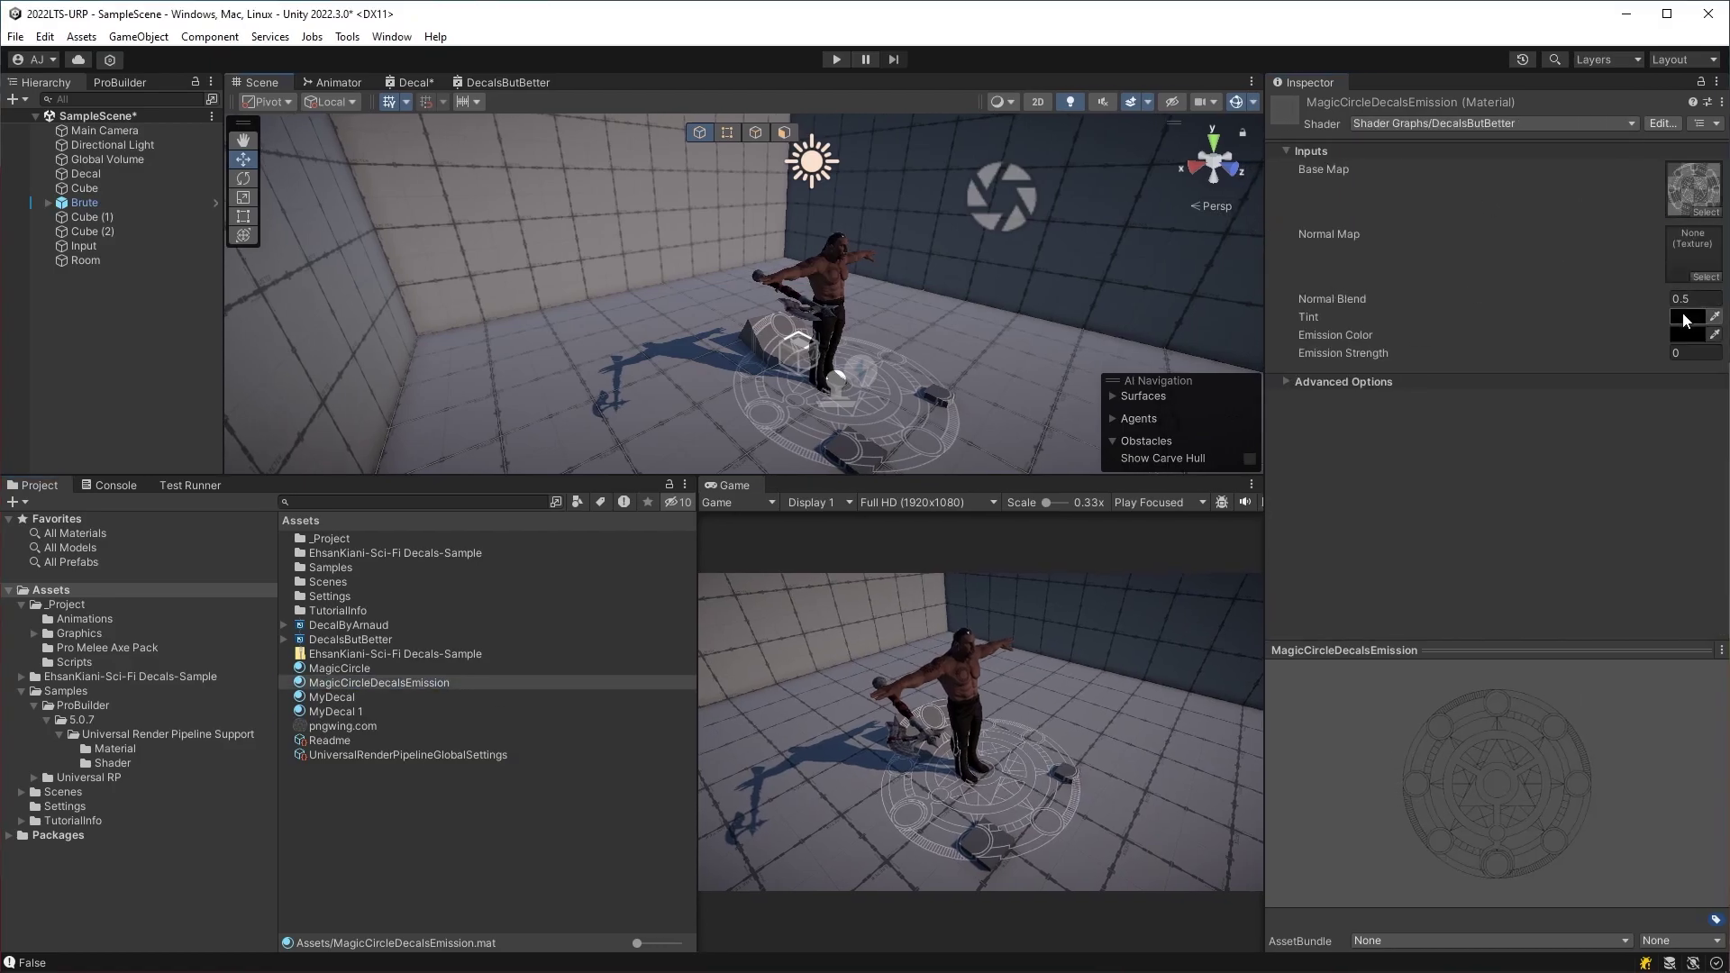
- Set the Tint and Emission Color to green and assign the material to the Decal
{"action": "left_click", "coordinate": [1686, 315]}
{"action": "left_click", "coordinate": [1663, 205]}
{"action": "left_click", "coordinate": [1712, 92]}
{"action": "left_click", "coordinate": [1687, 333]}
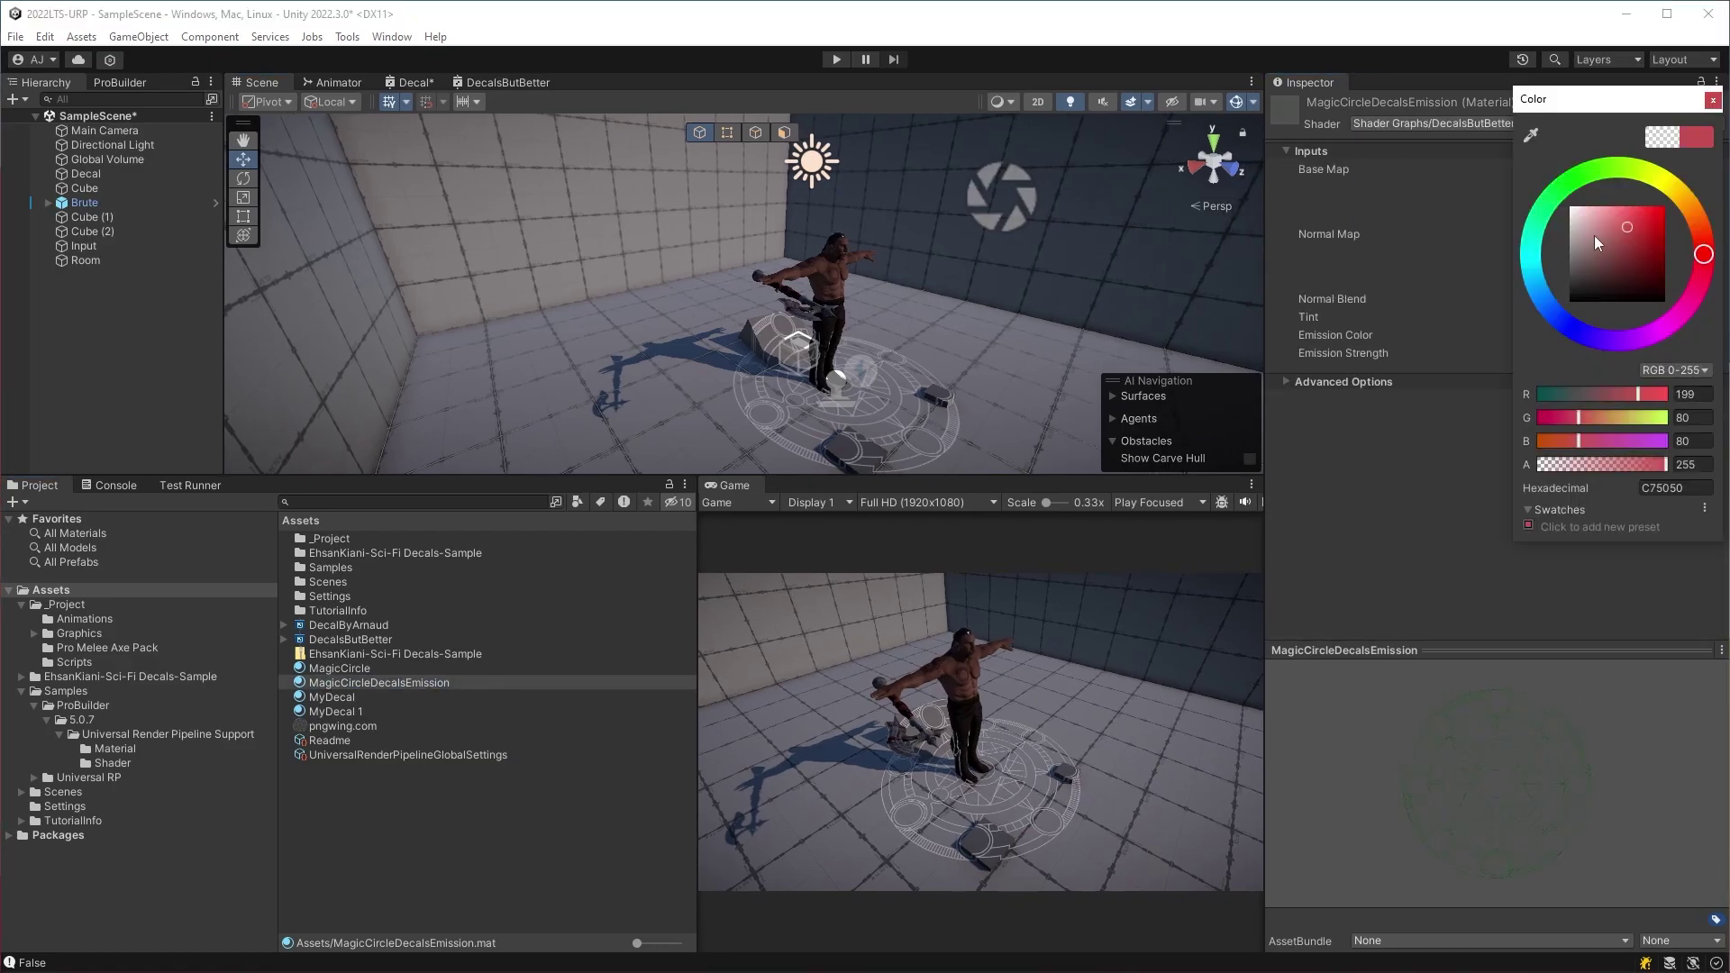
{"action": "left_click", "coordinate": [1662, 203]}
{"action": "left_click", "coordinate": [1712, 92]}
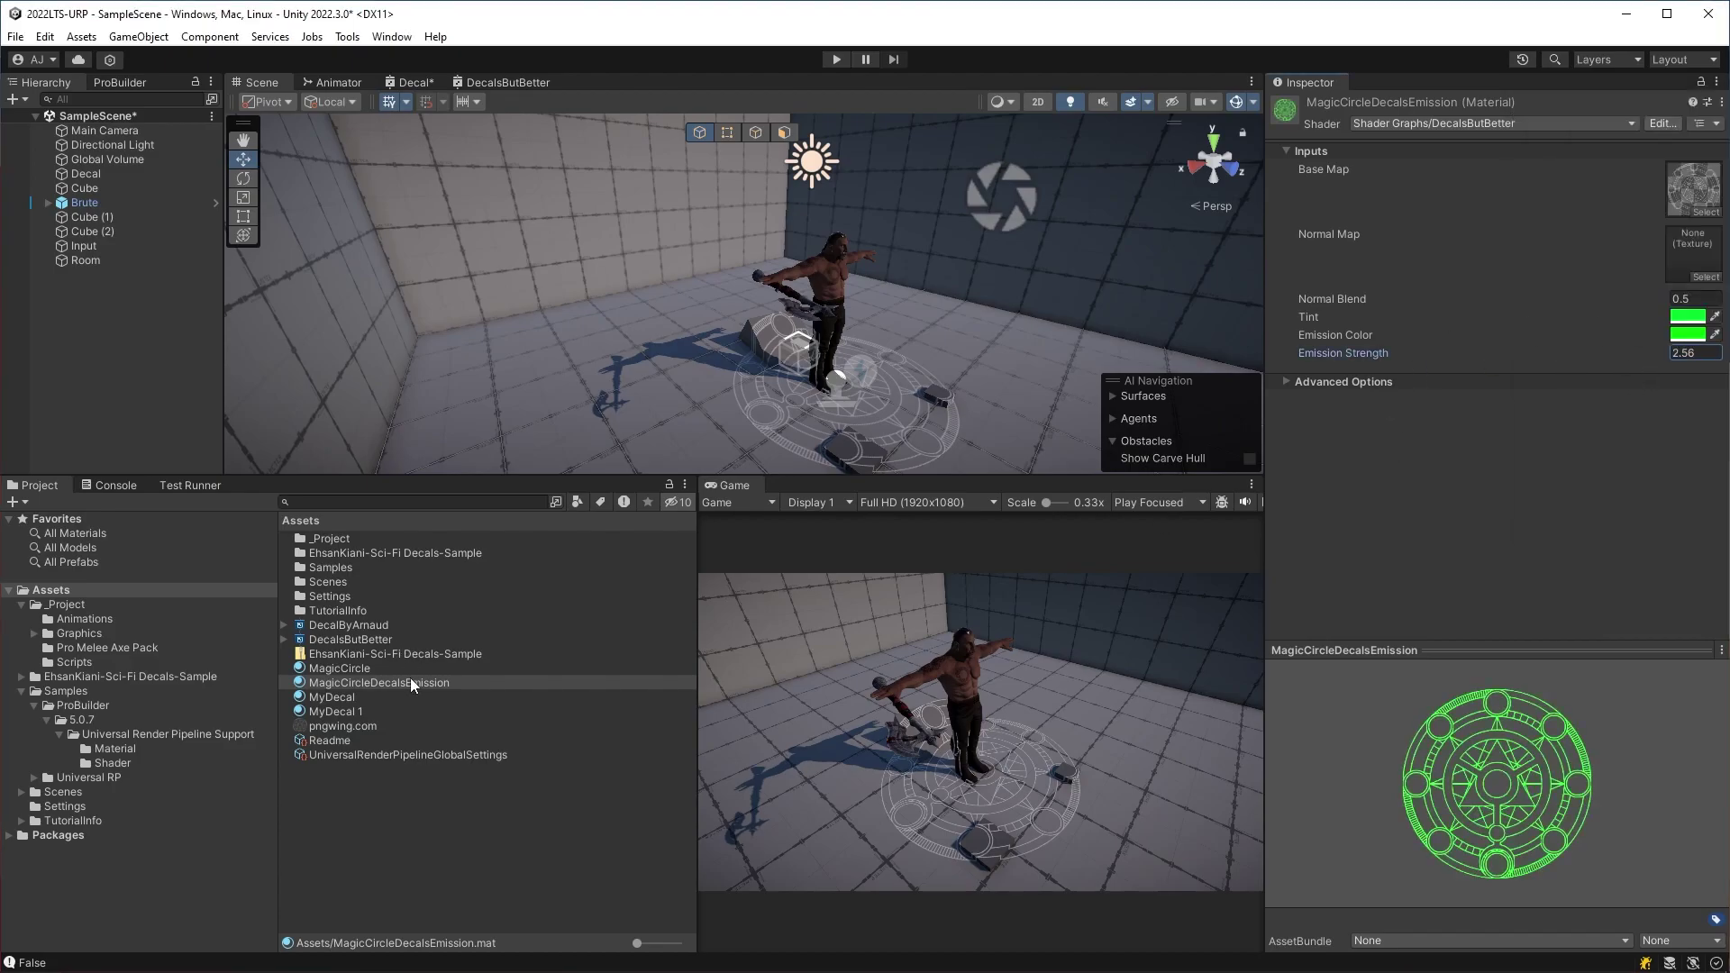
{"action": "left_click", "coordinate": [86, 173]}
{"action": "left_click_drag", "start_coordinate": [405, 682], "coordinate": [1523, 415]}
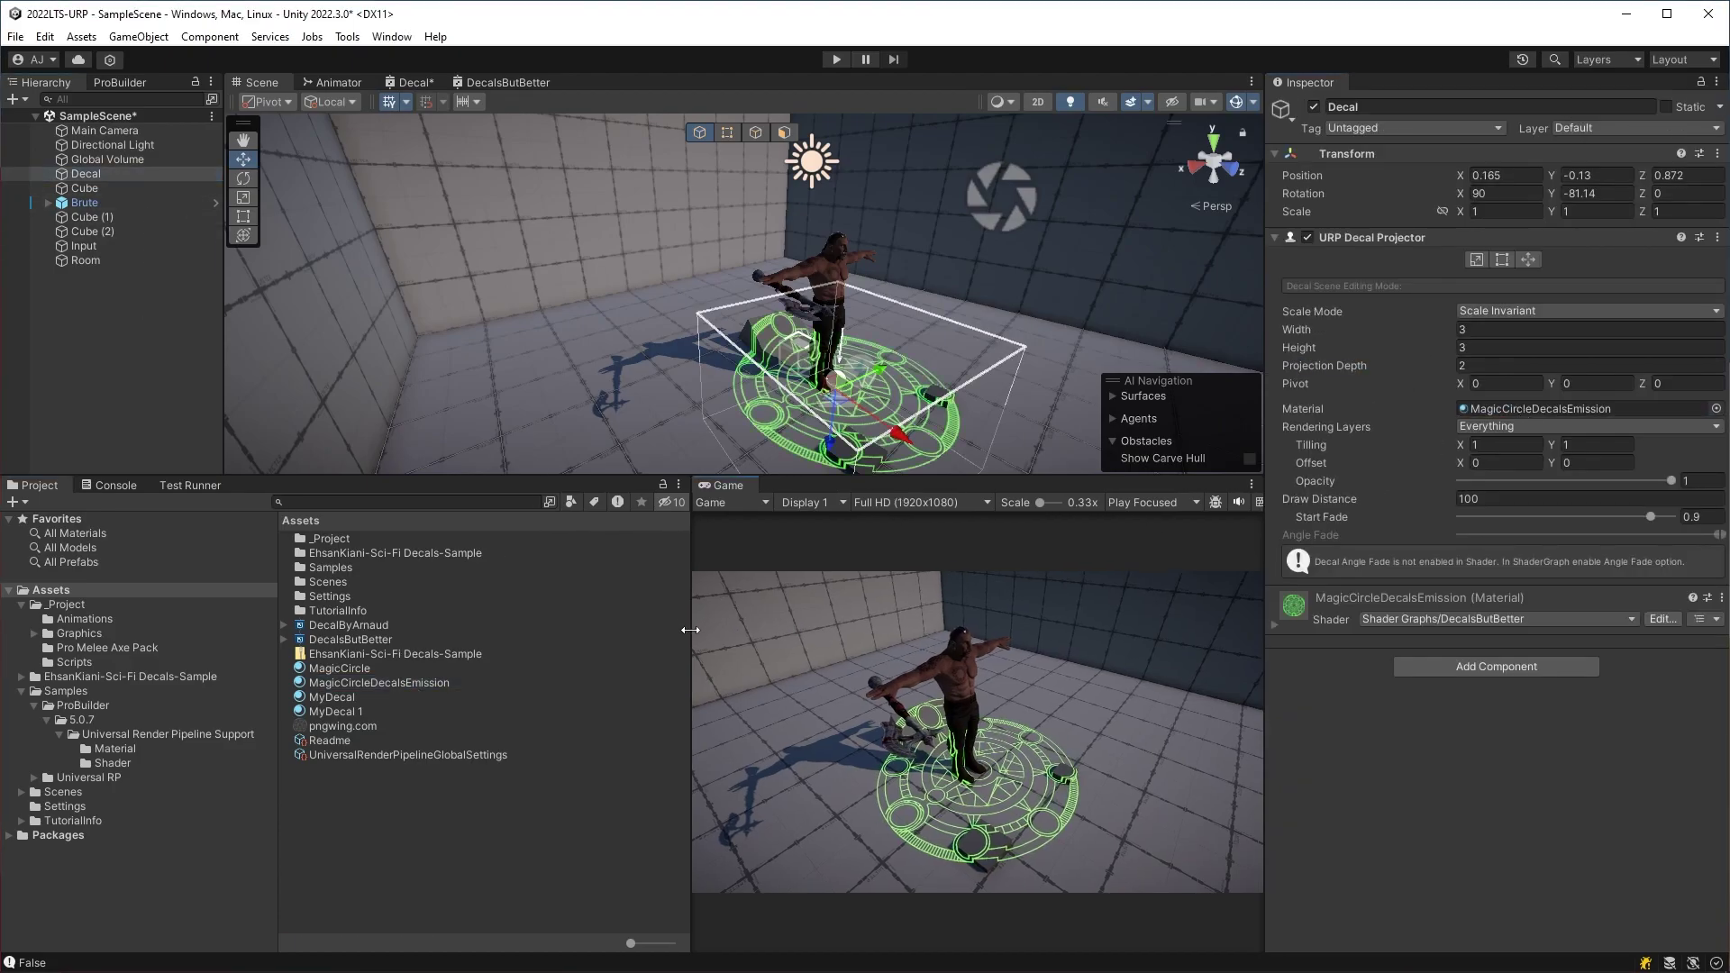
- Apply the material to the decal, raise Emission Strength to about 28, and select Main Camera
{"action": "left_click_drag", "start_coordinate": [698, 631], "coordinate": [577, 630]}
{"action": "double_click", "coordinate": [1496, 408]}
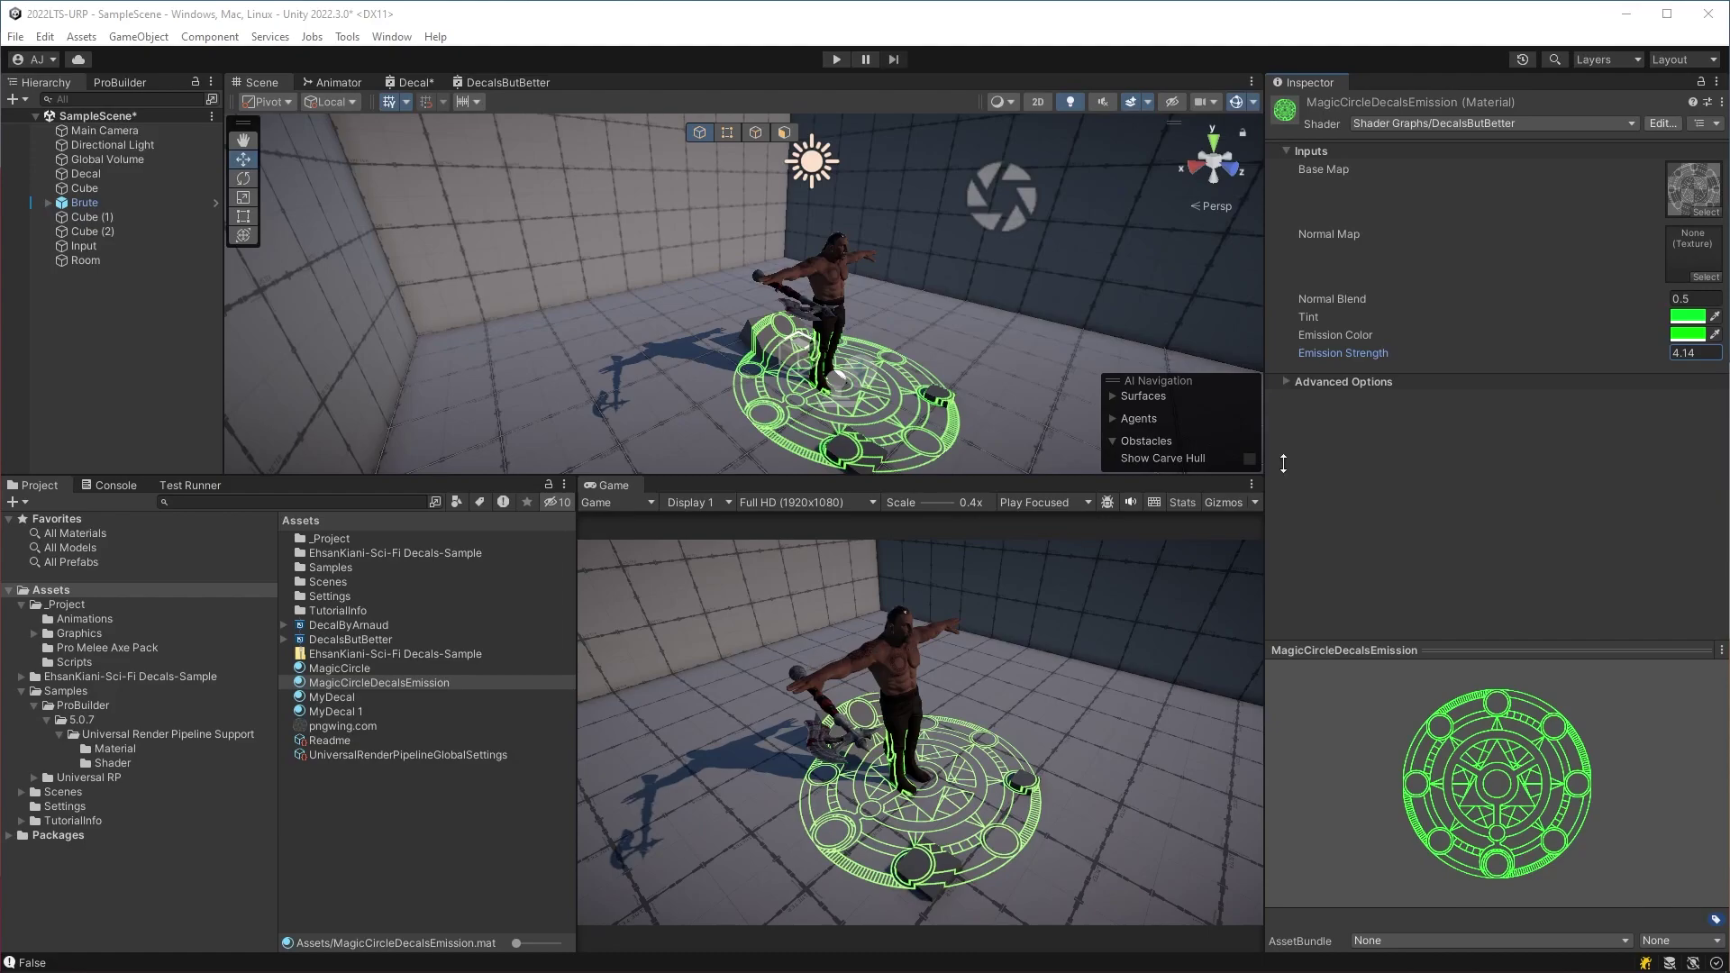
{"action": "left_click_drag", "start_coordinate": [1393, 359], "coordinate": [34, 782]}
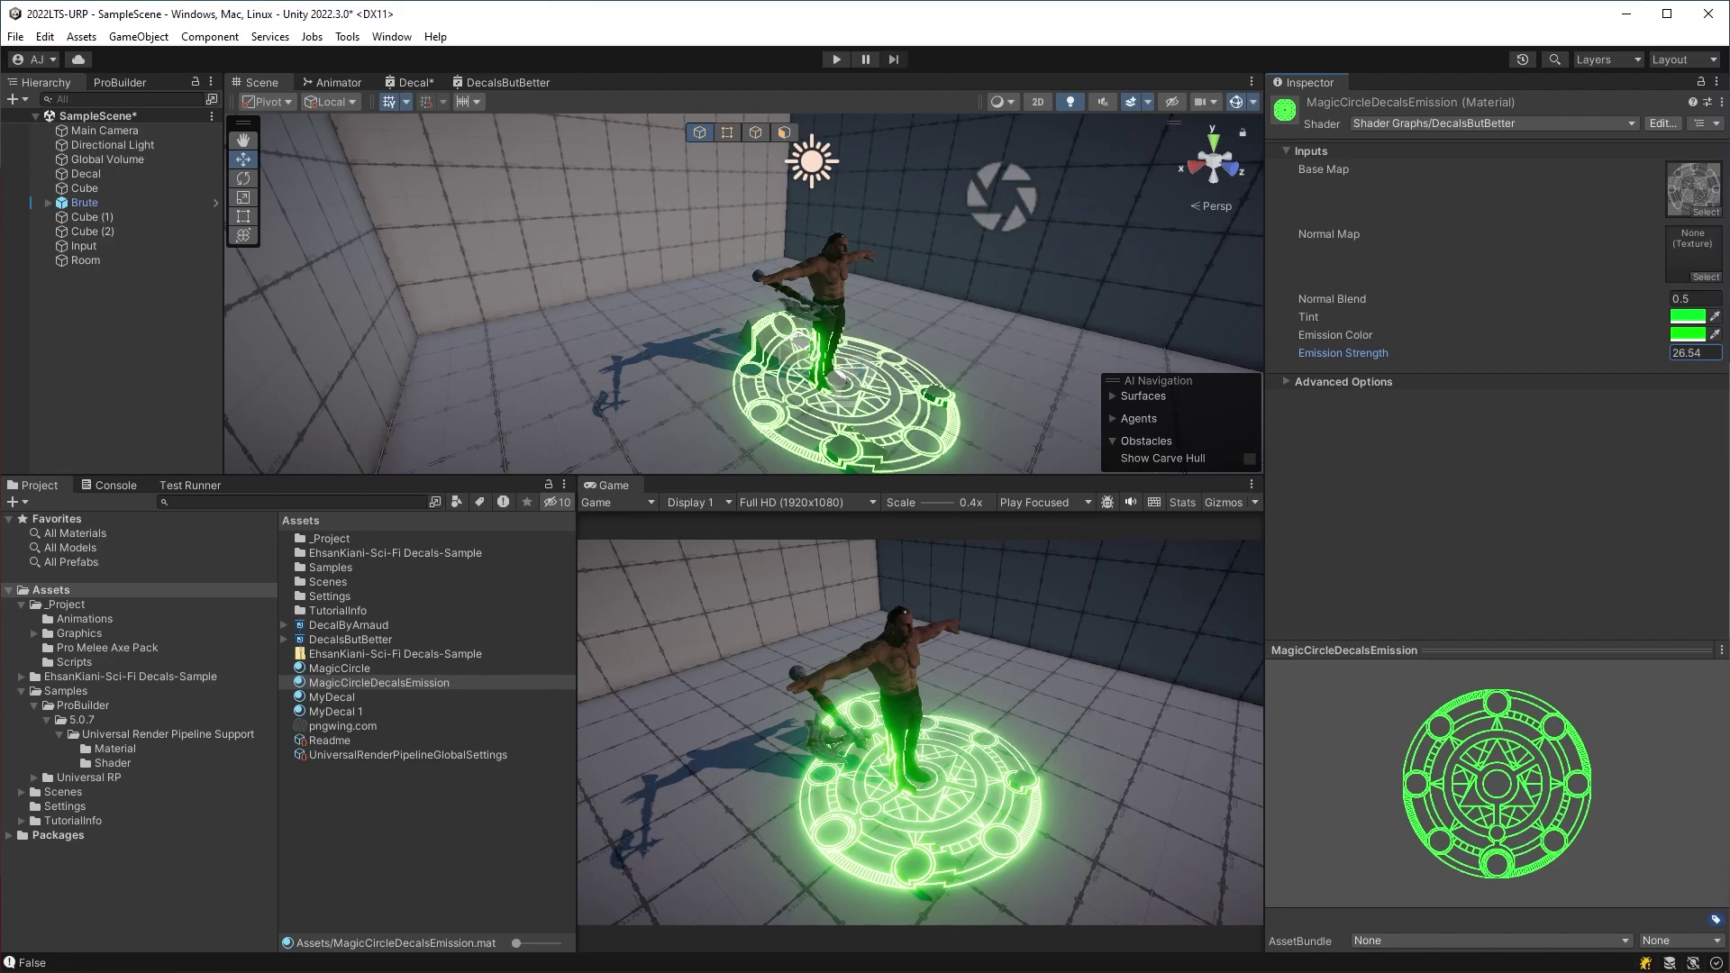
{"action": "left_click", "coordinate": [157, 130]}
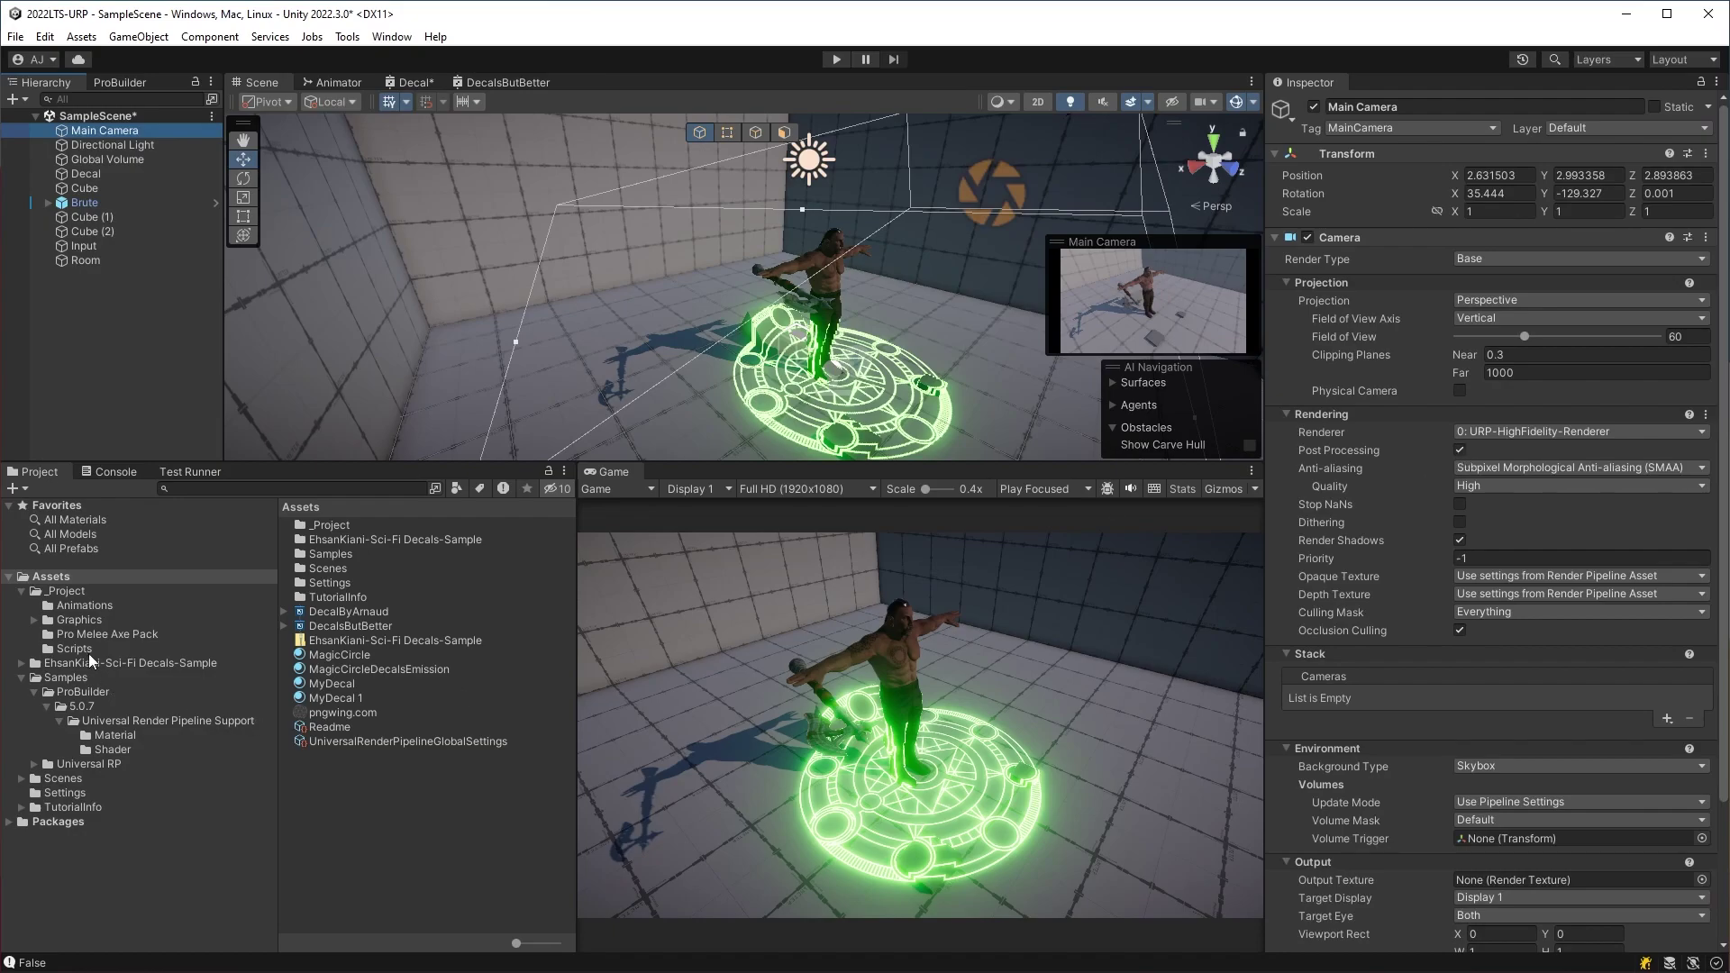
- Inspect the URP-HighFidelity-Renderer asset, then select the Global Volume's post-processing settings
{"action": "left_click", "coordinate": [65, 792]}
{"action": "left_click", "coordinate": [425, 581]}
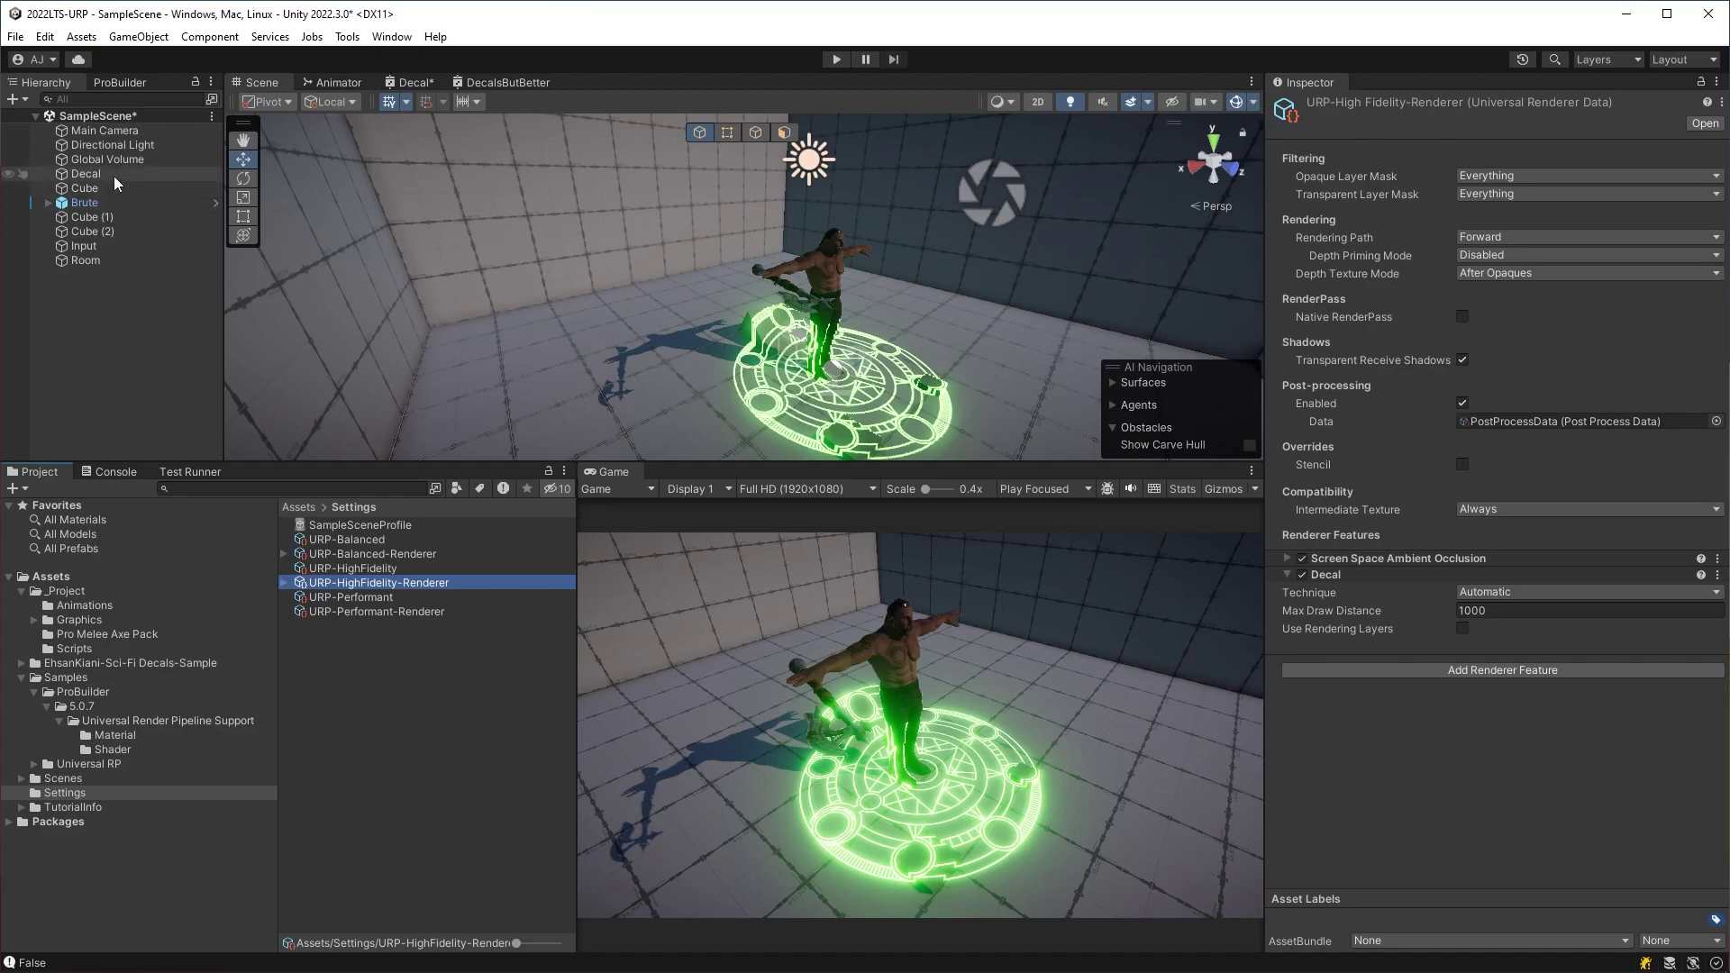
{"action": "left_click", "coordinate": [164, 159]}
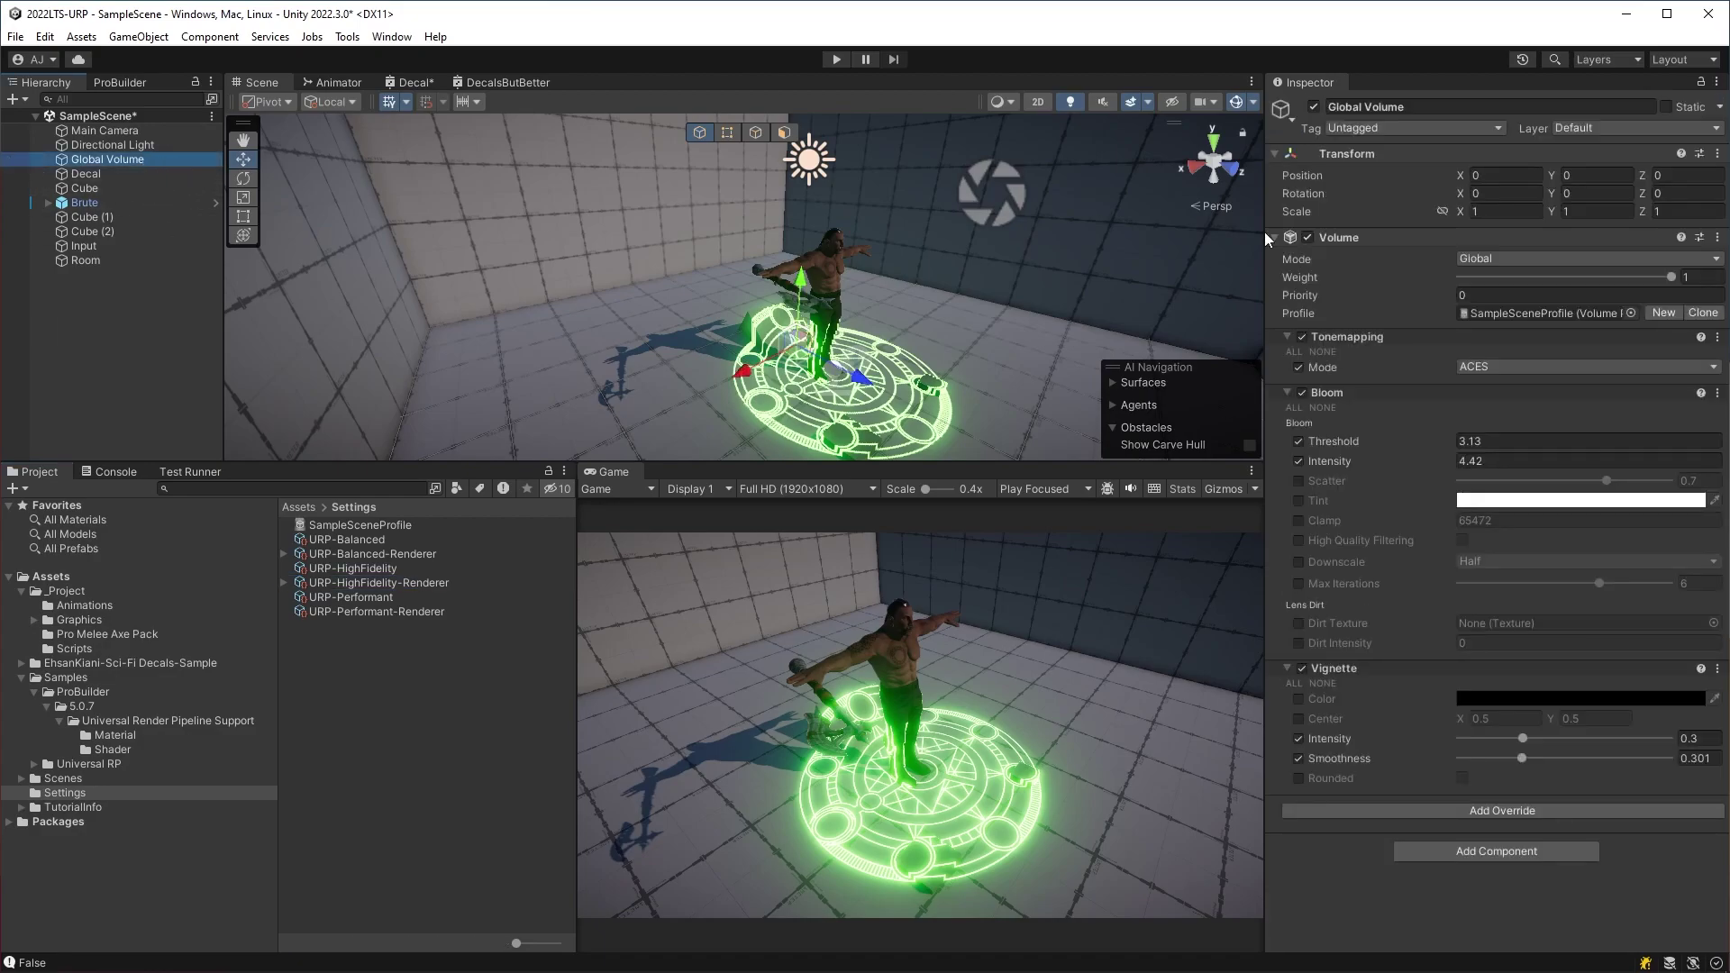
- Toggle Bloom off and on twice to compare the glow, then raise the Bloom threshold
{"action": "left_click", "coordinate": [1301, 392]}
{"action": "left_click", "coordinate": [1302, 392]}
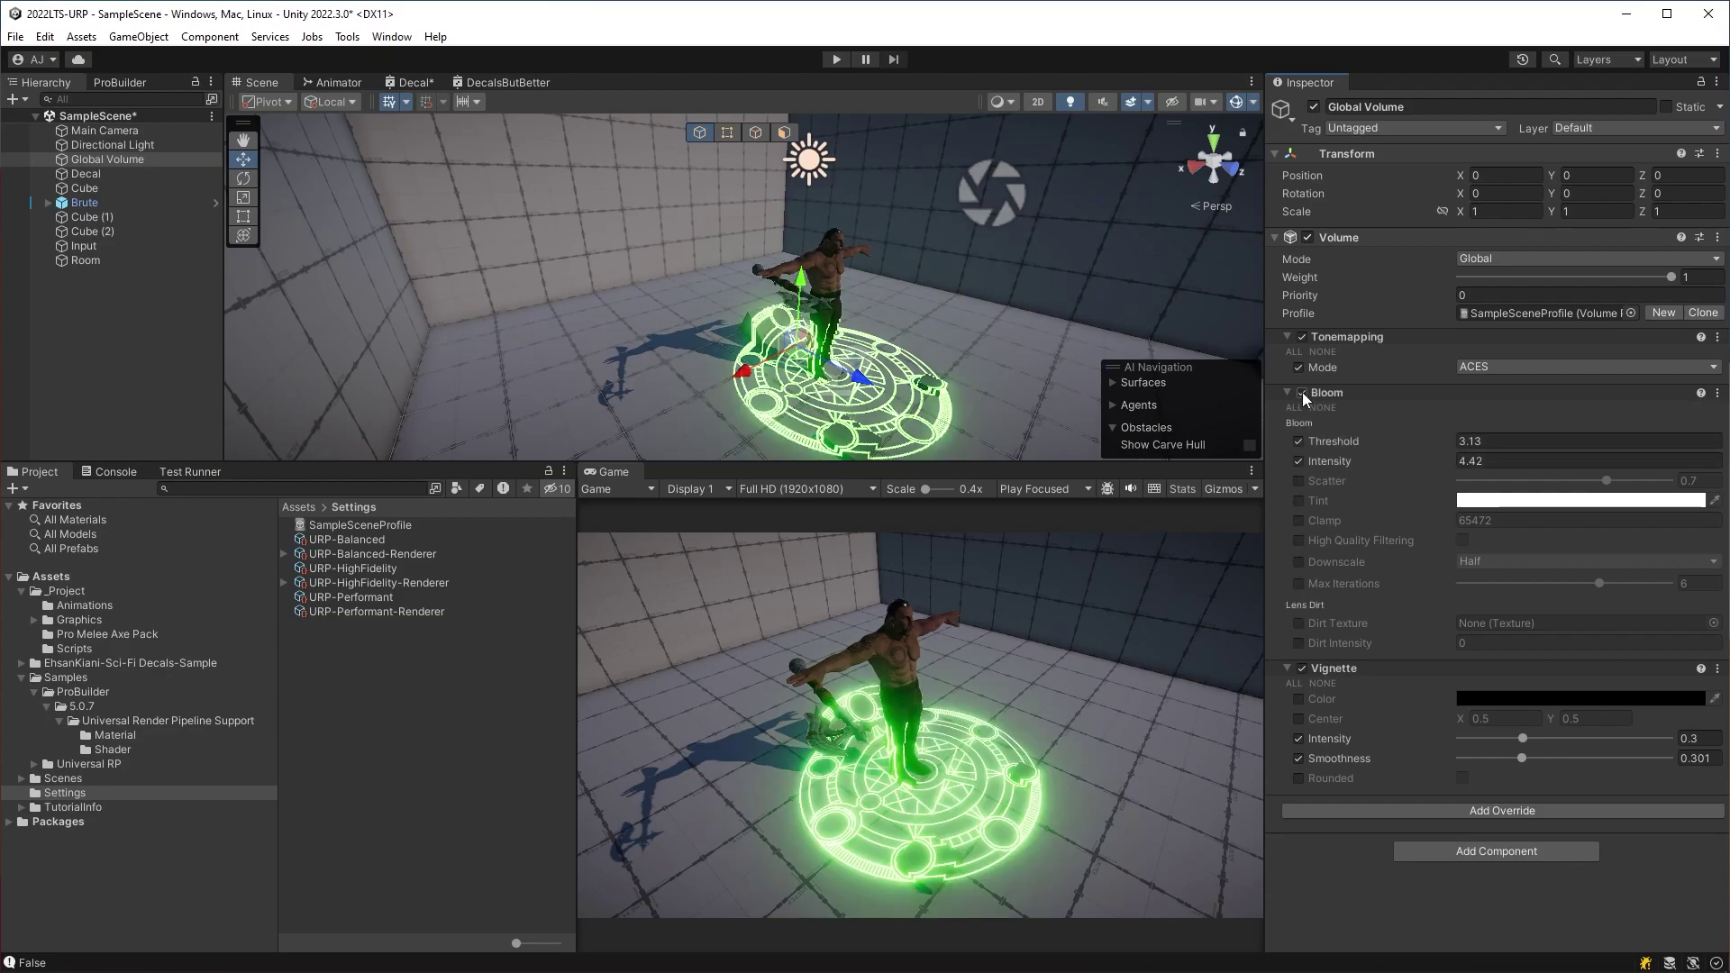
{"action": "left_click", "coordinate": [1302, 392]}
{"action": "left_click", "coordinate": [1301, 392]}
{"action": "mouse_move", "coordinate": [1324, 463]}
{"action": "left_mouse_down"}
{"action": "mouse_move", "coordinate": [1307, 469]}
{"action": "mouse_move", "coordinate": [1361, 443]}
{"action": "mouse_move", "coordinate": [1332, 449]}
{"action": "left_mouse_up"}
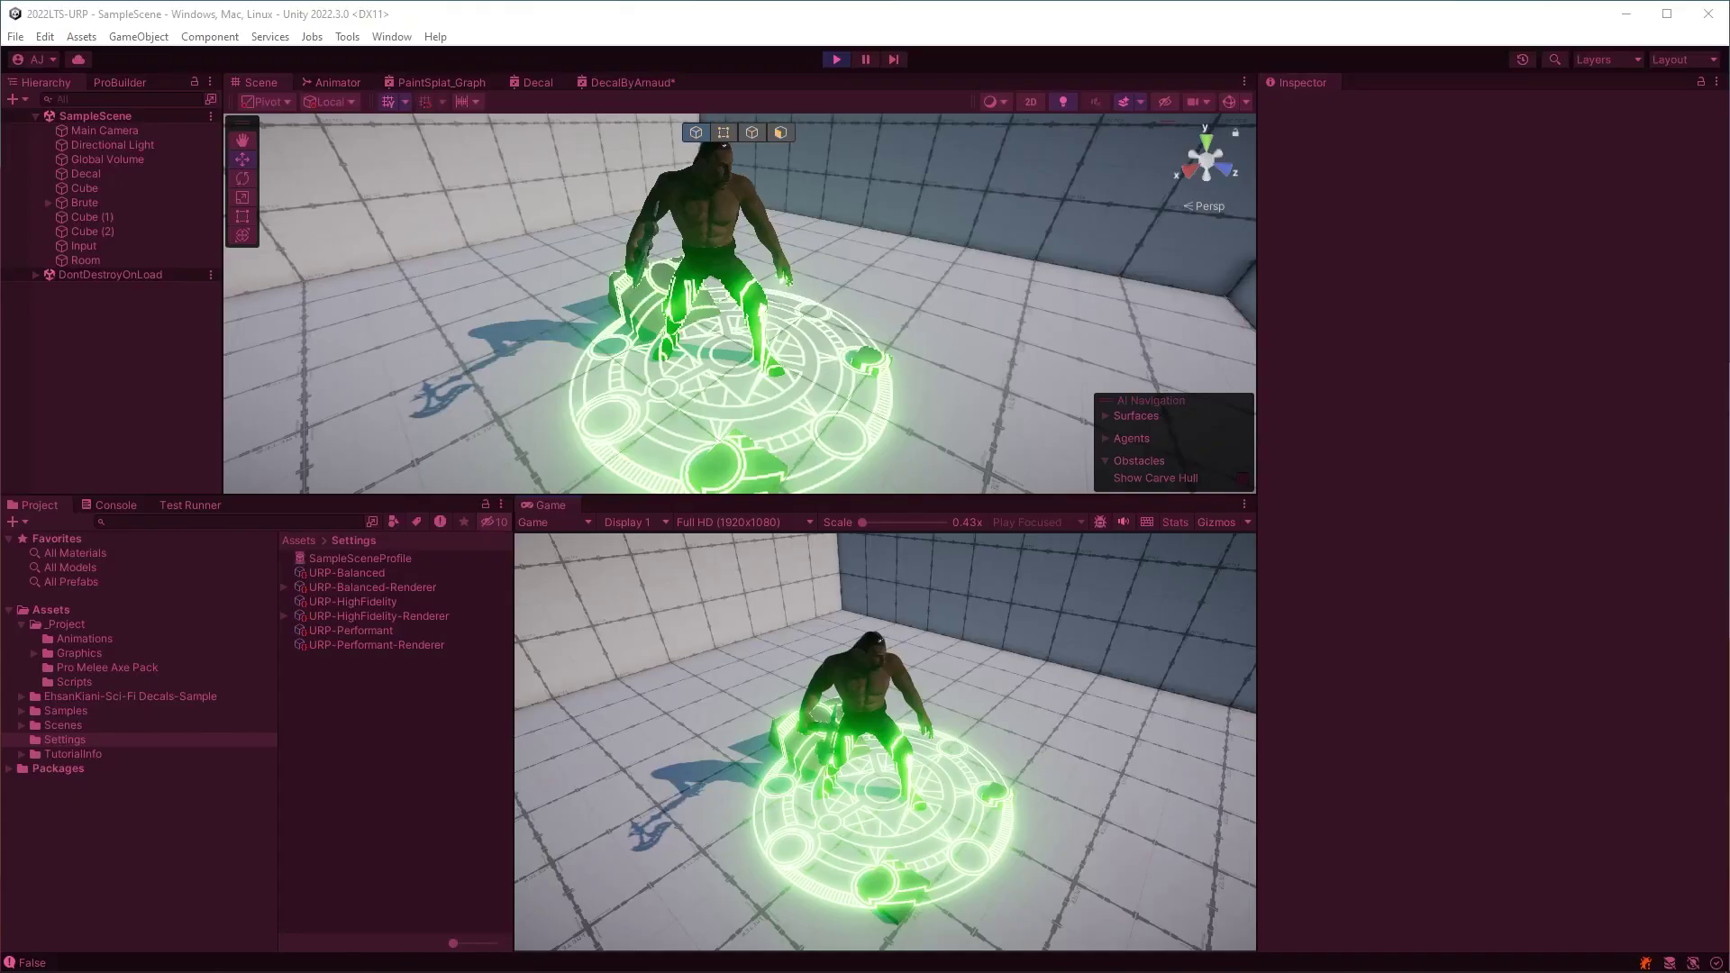
- Inspect the Room and Brute character objects during Play mode
{"action": "left_click", "coordinate": [895, 386]}
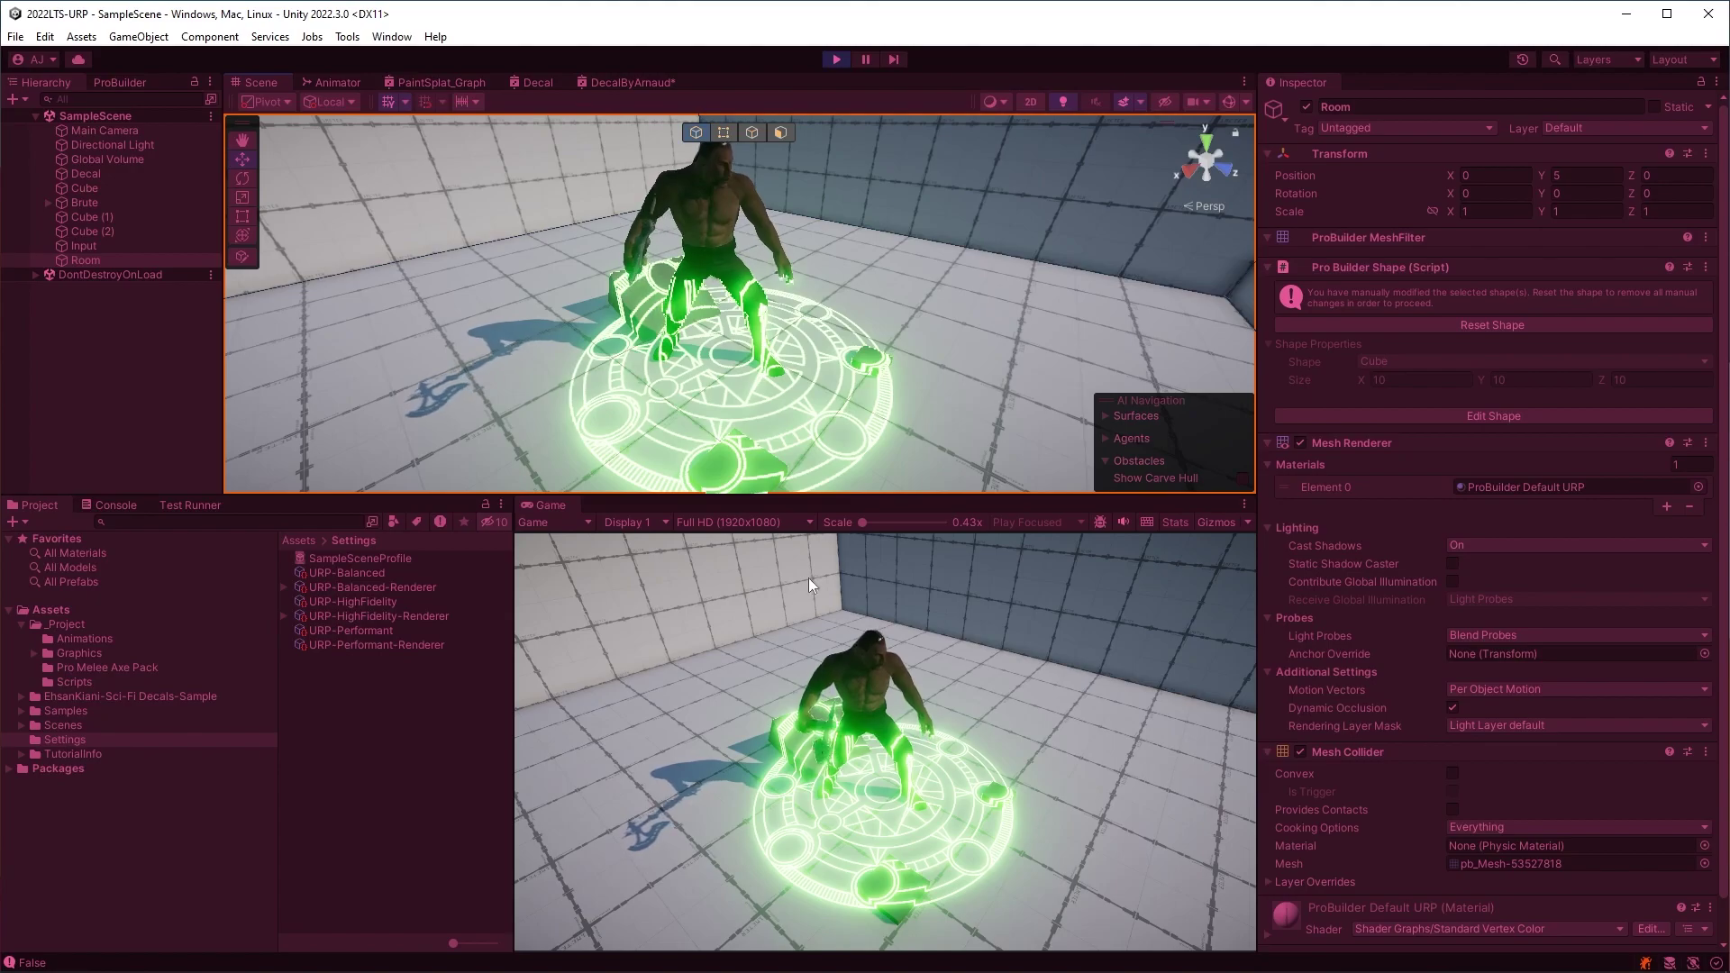
{"action": "scroll", "coordinate": [735, 329], "scroll_direction": "up", "scroll_amount": 5}
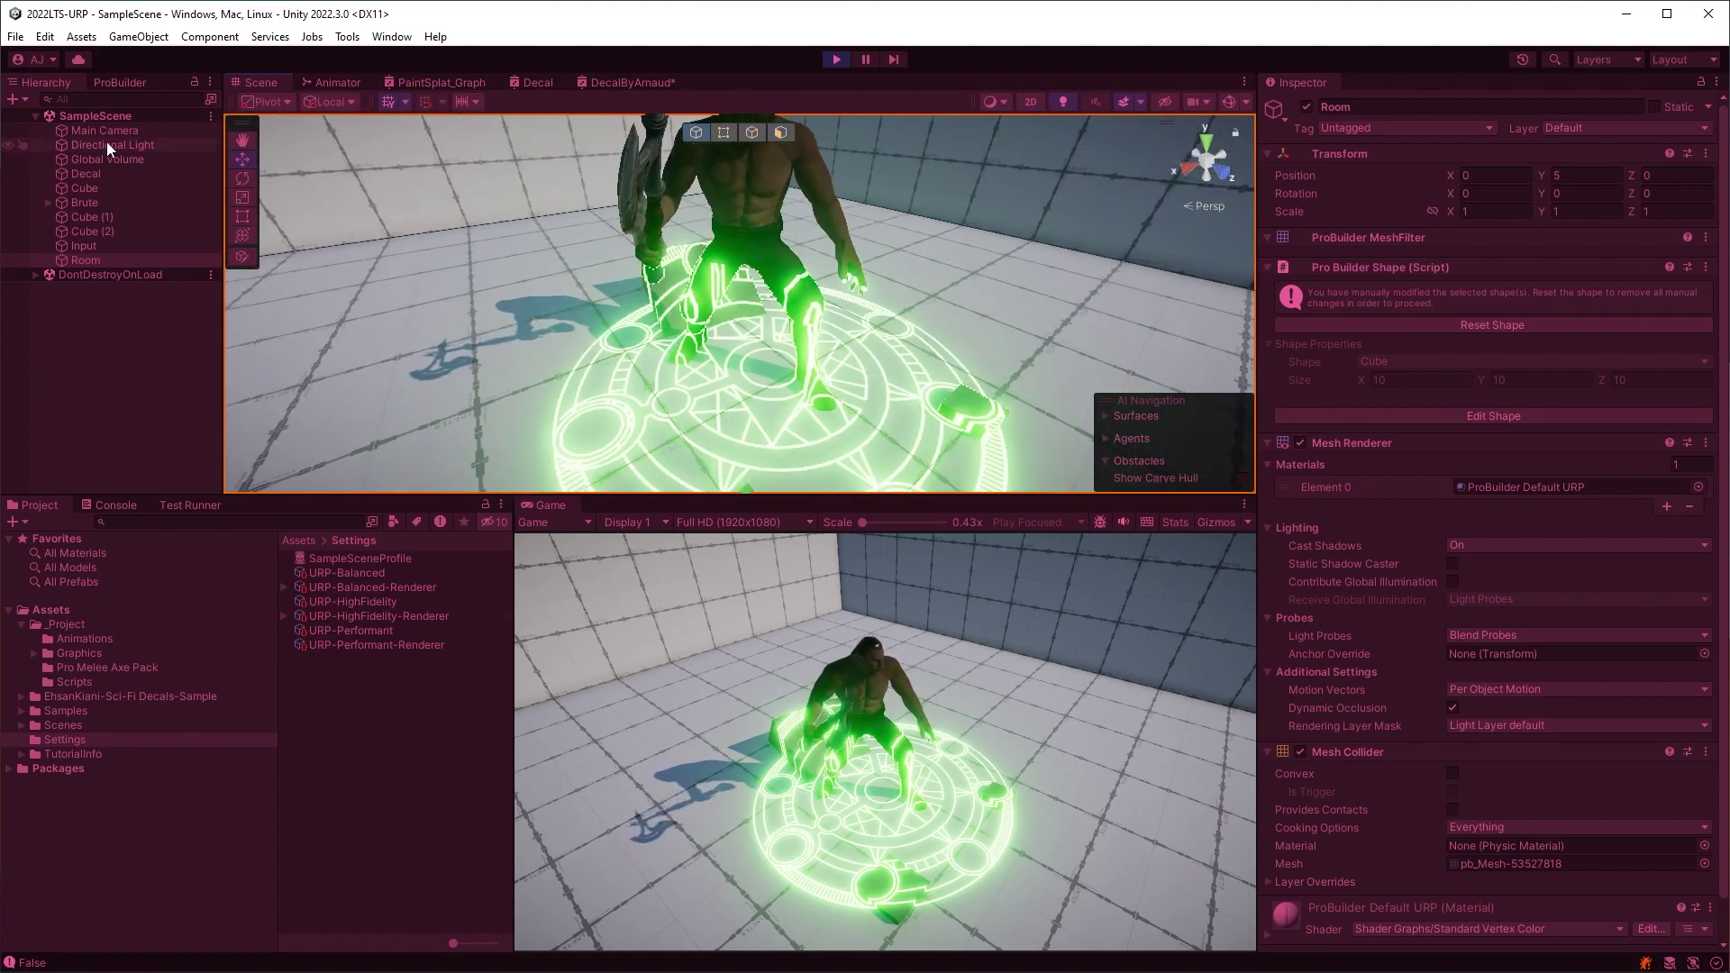
{"action": "left_click", "coordinate": [111, 203]}
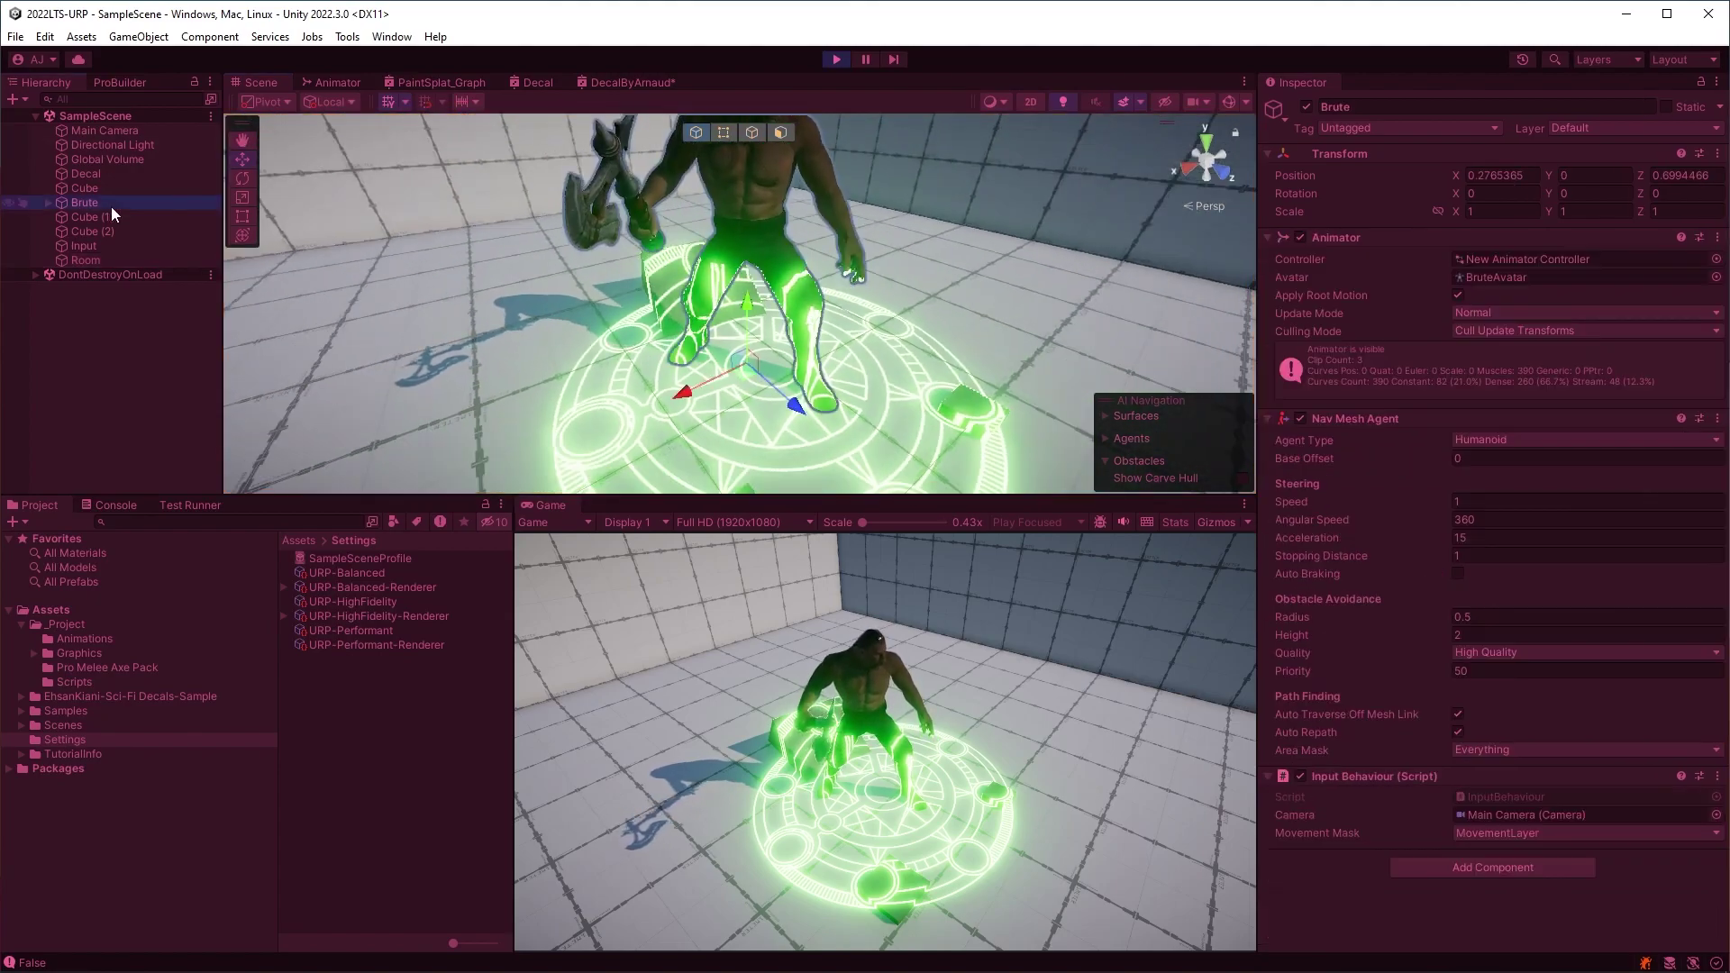
- Frame the decal and vary its Projection Depth from 0.3 to 0.82, settling at 0.75
{"action": "left_click", "coordinate": [721, 437]}
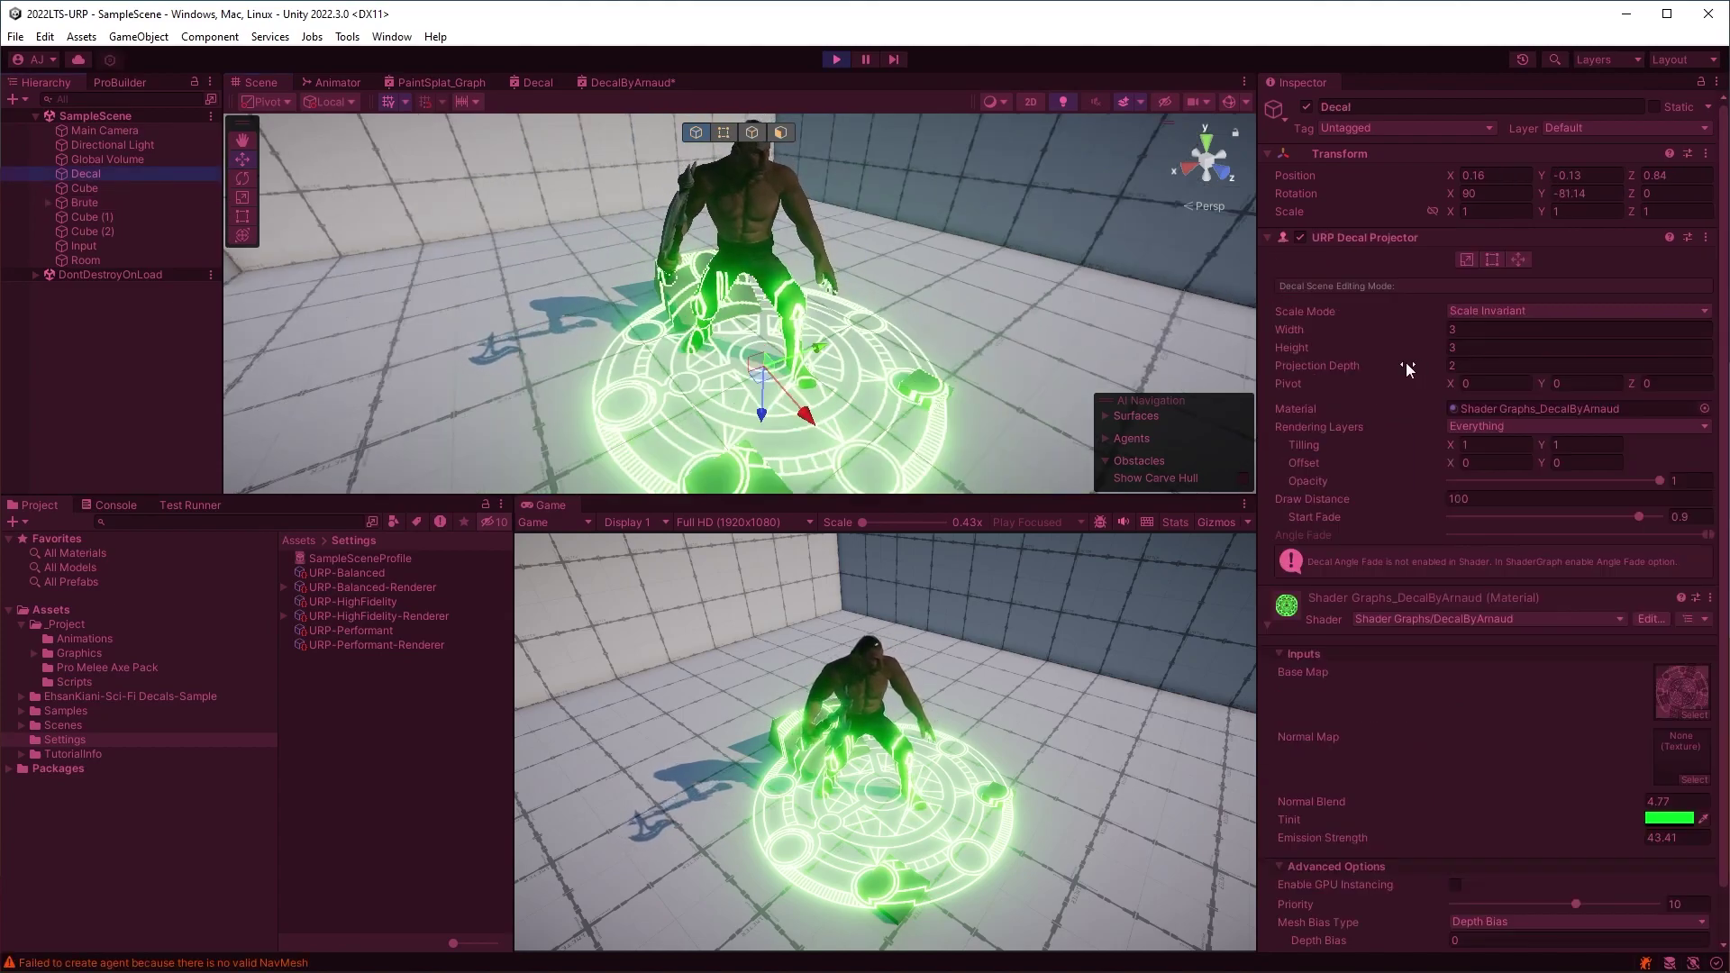
{"action": "key", "text": "f"}
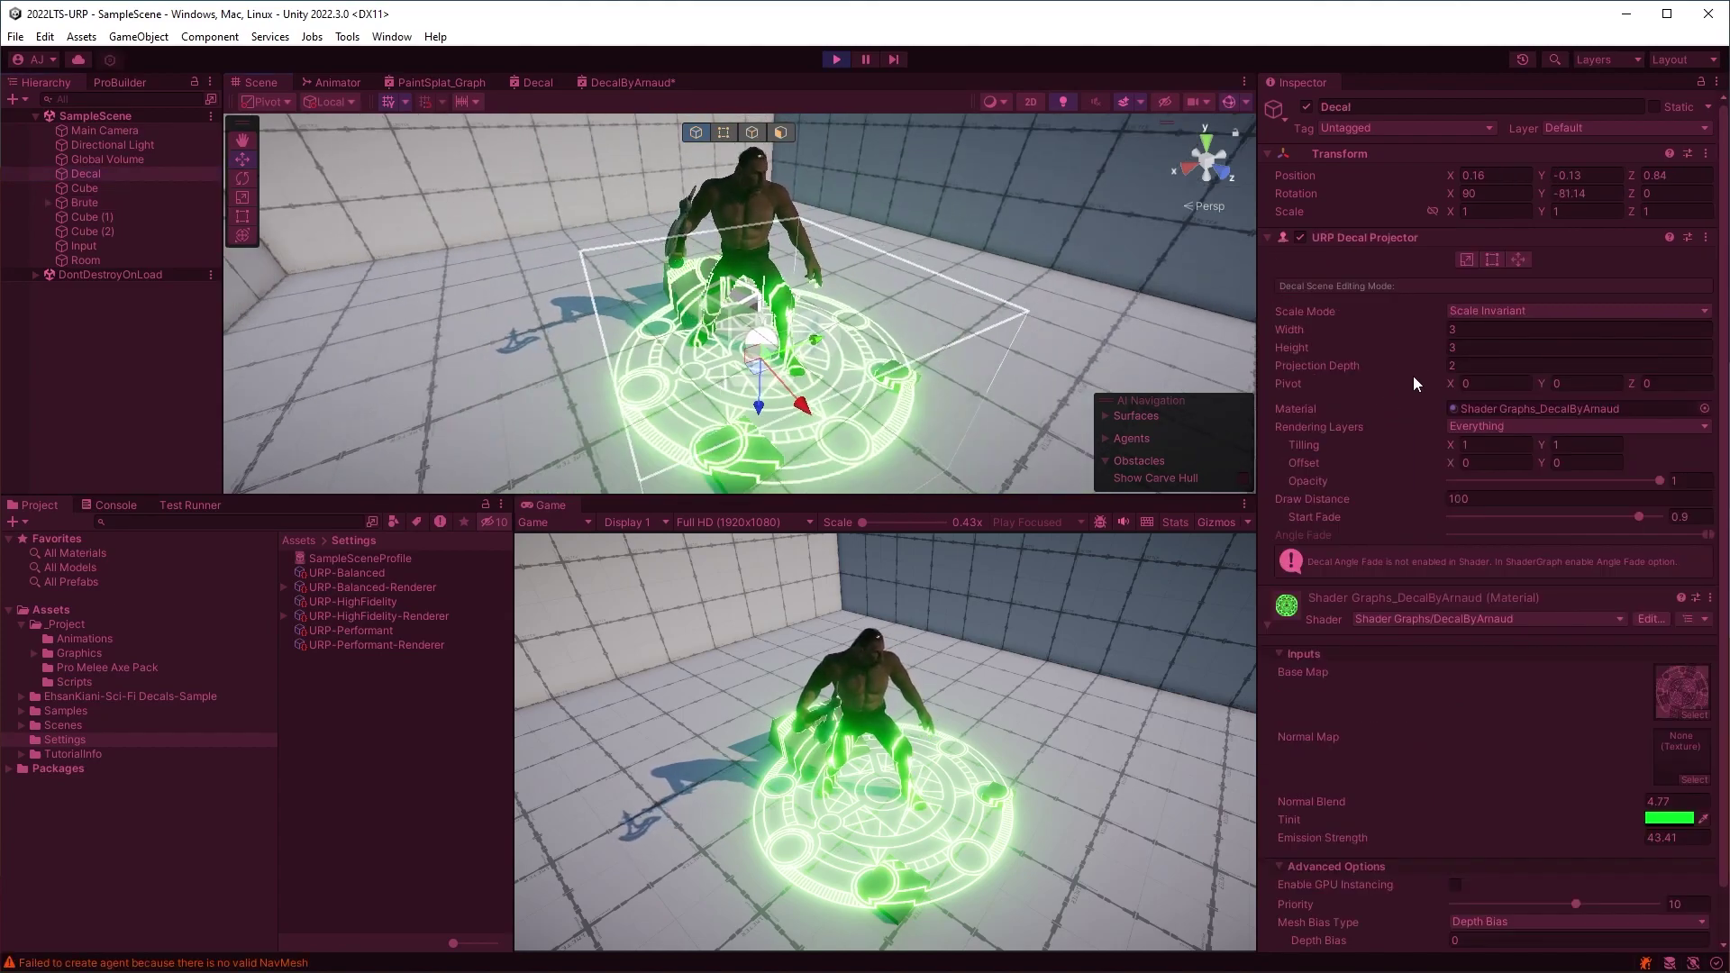
{"action": "left_click_drag", "start_coordinate": [1404, 367], "coordinate": [1371, 387]}
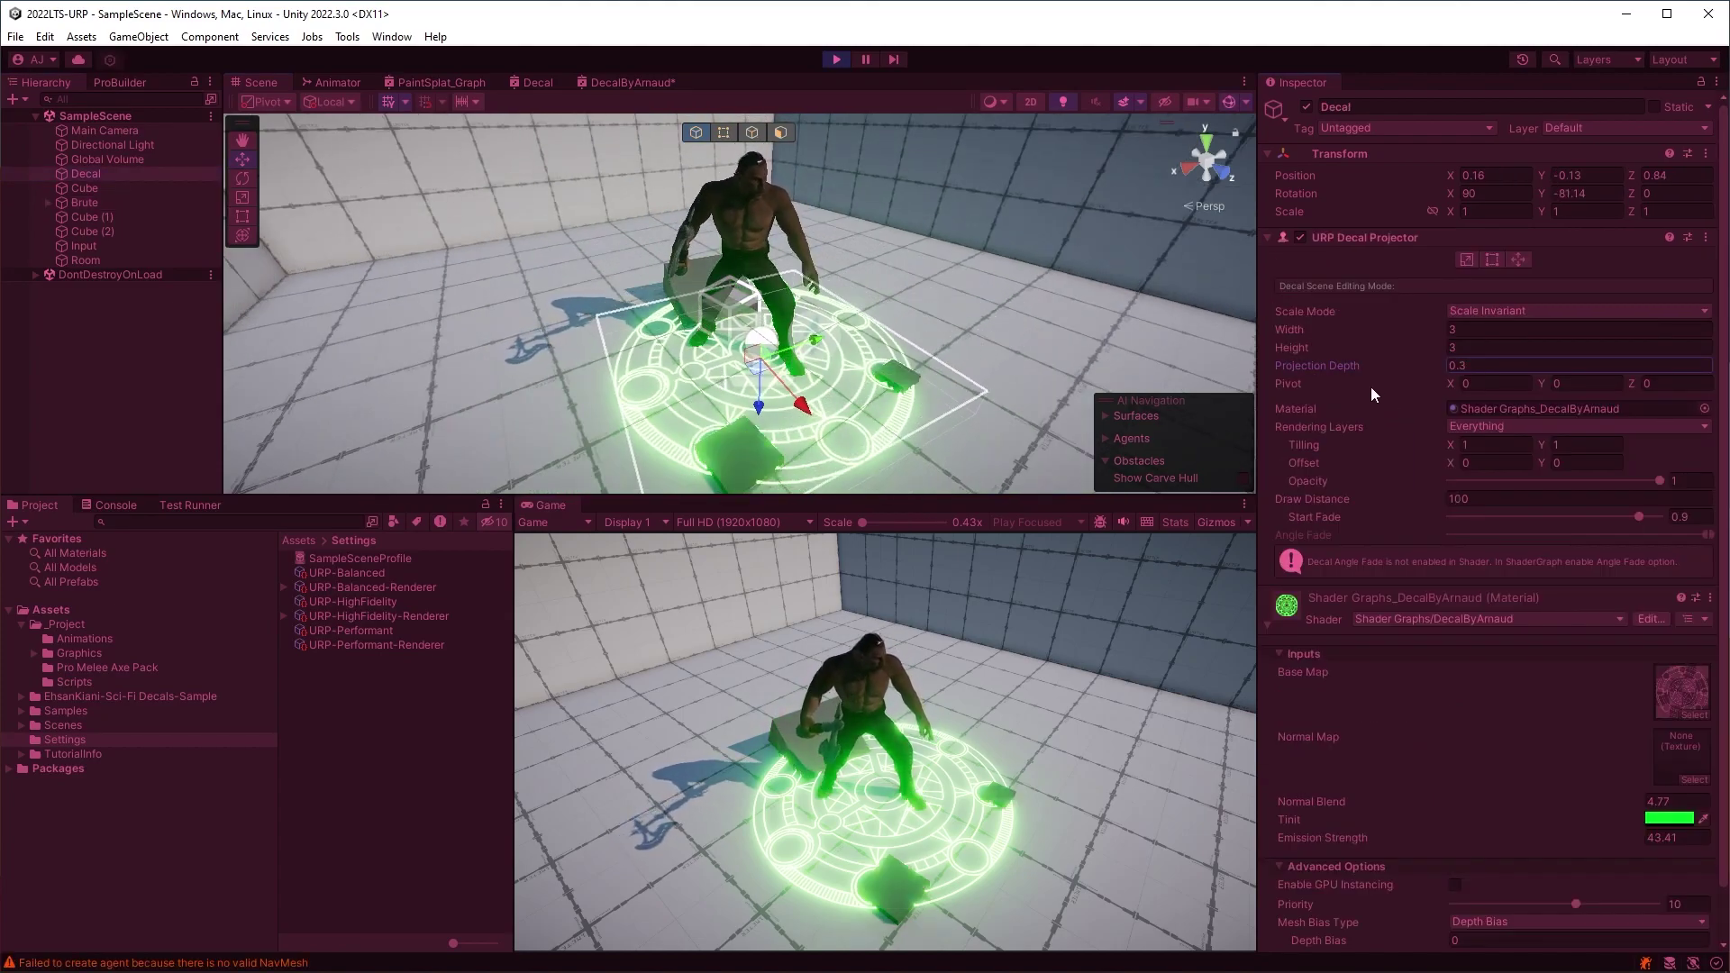
{"action": "mouse_move", "coordinate": [772, 451]}
{"action": "middle_mouse_down"}
{"action": "mouse_move", "coordinate": [863, 391]}
{"action": "mouse_move", "coordinate": [950, 414]}
{"action": "middle_mouse_up"}
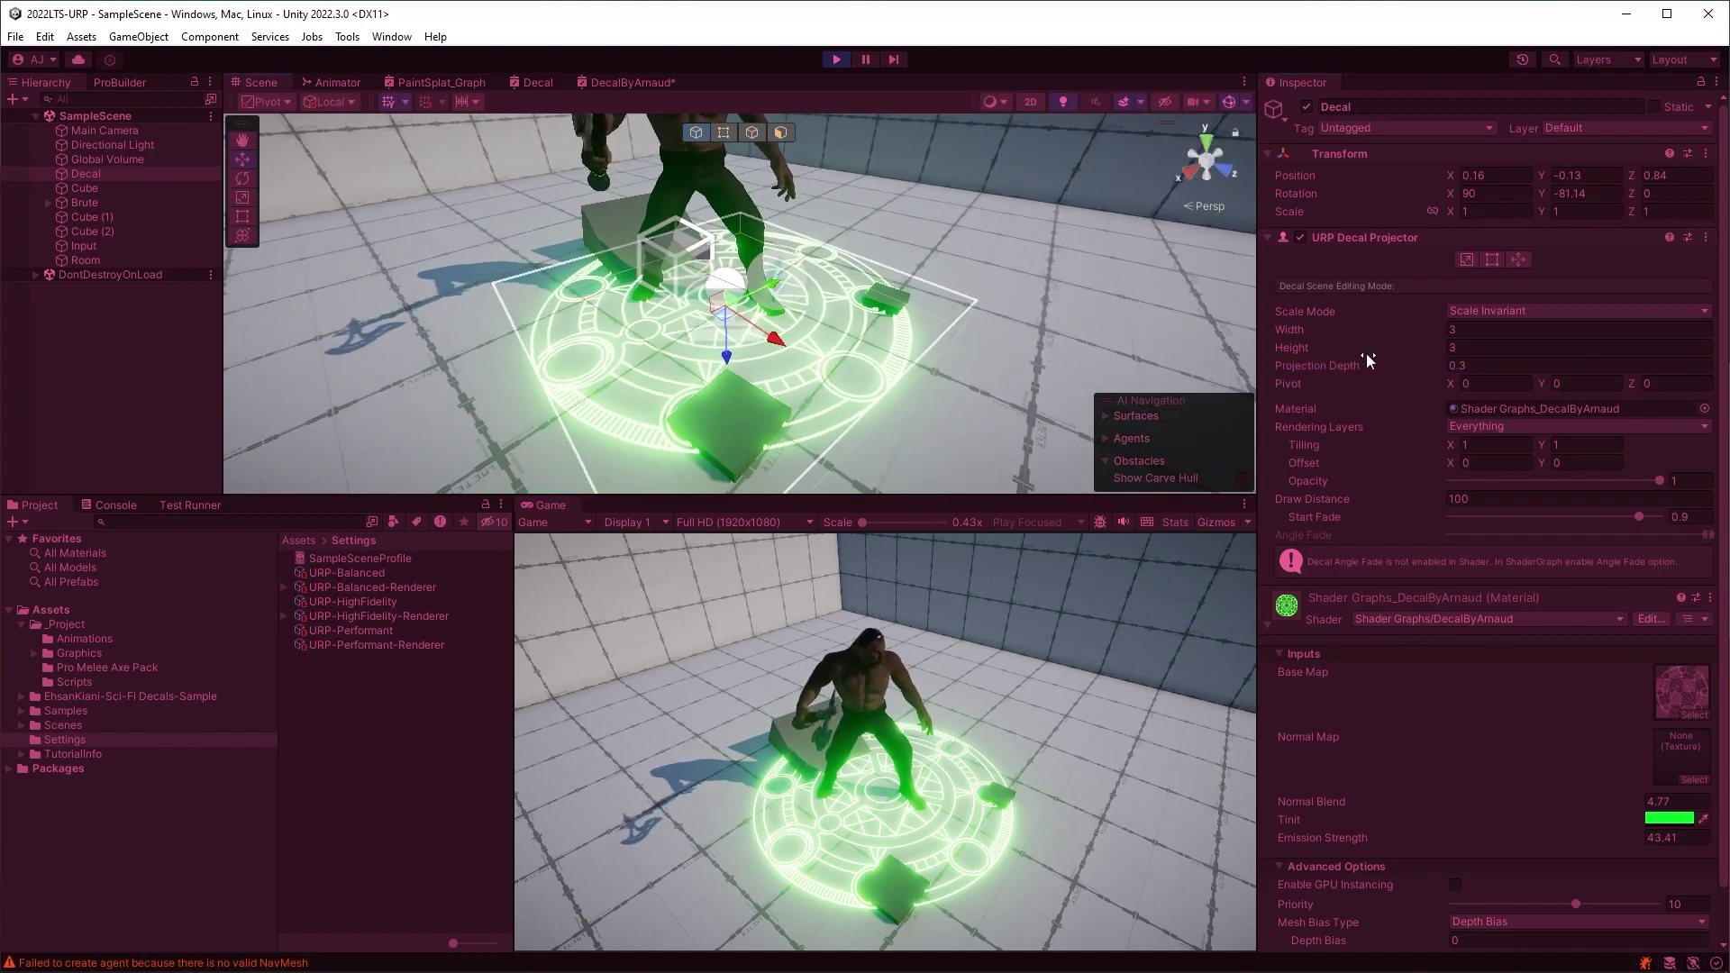
{"action": "left_click_drag", "start_coordinate": [1366, 355], "coordinate": [1381, 370]}
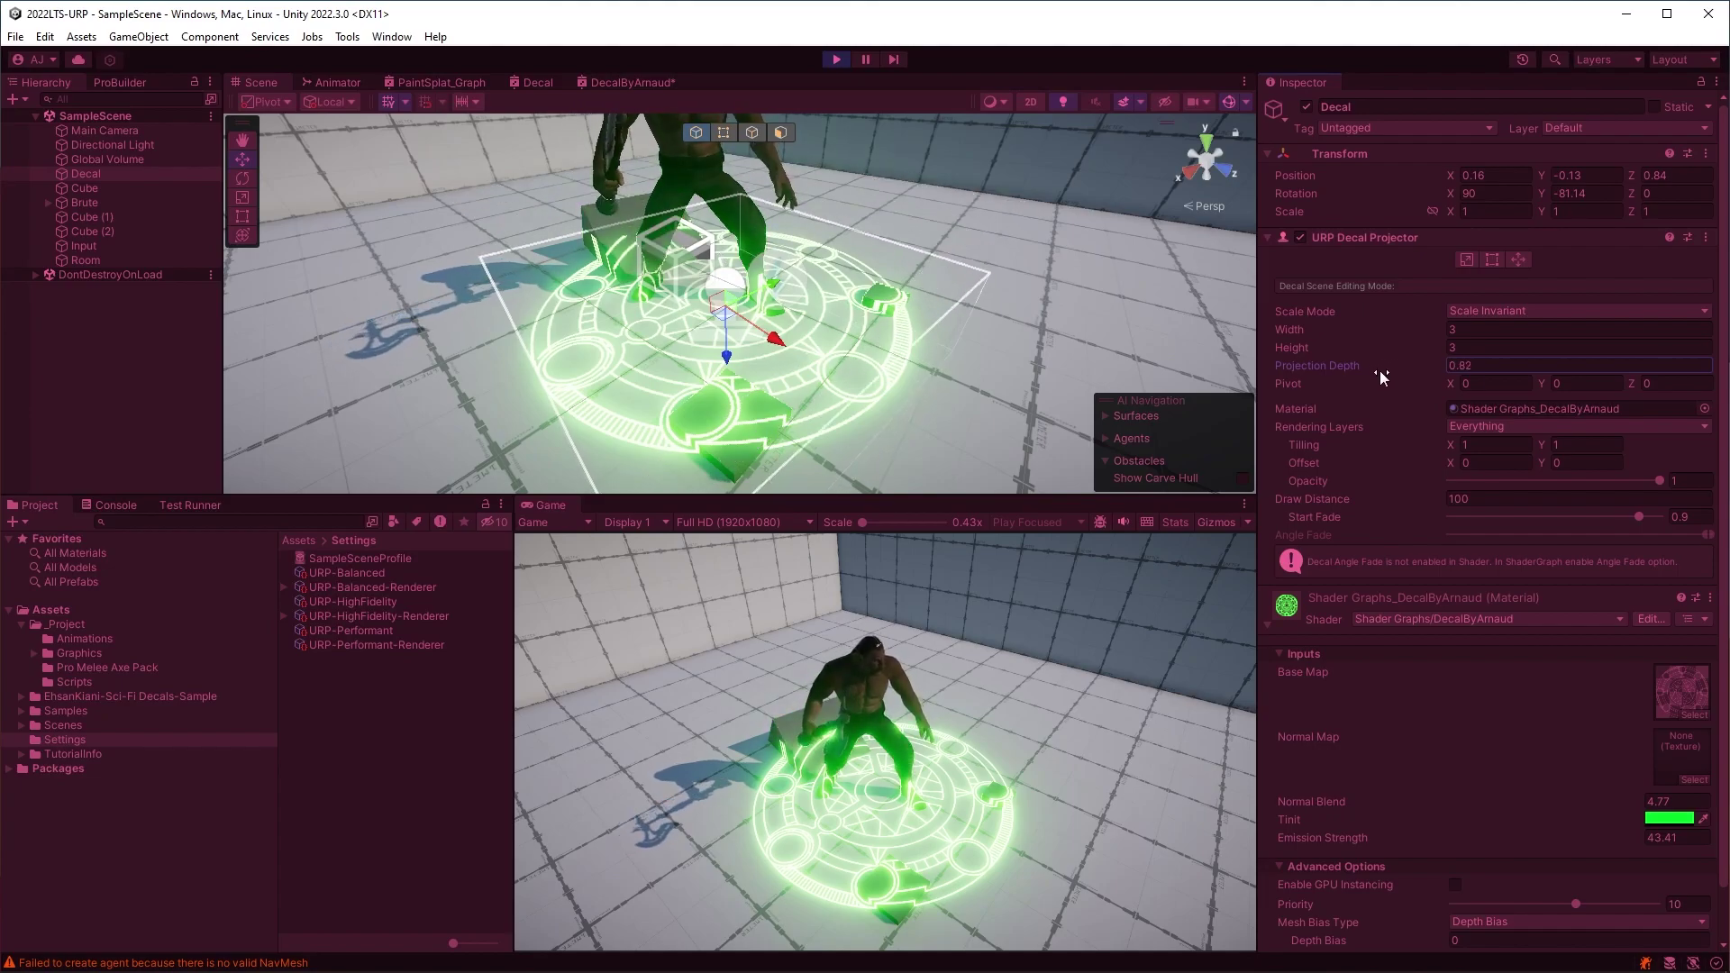
{"action": "left_click_drag", "start_coordinate": [1381, 371], "coordinate": [1385, 376]}
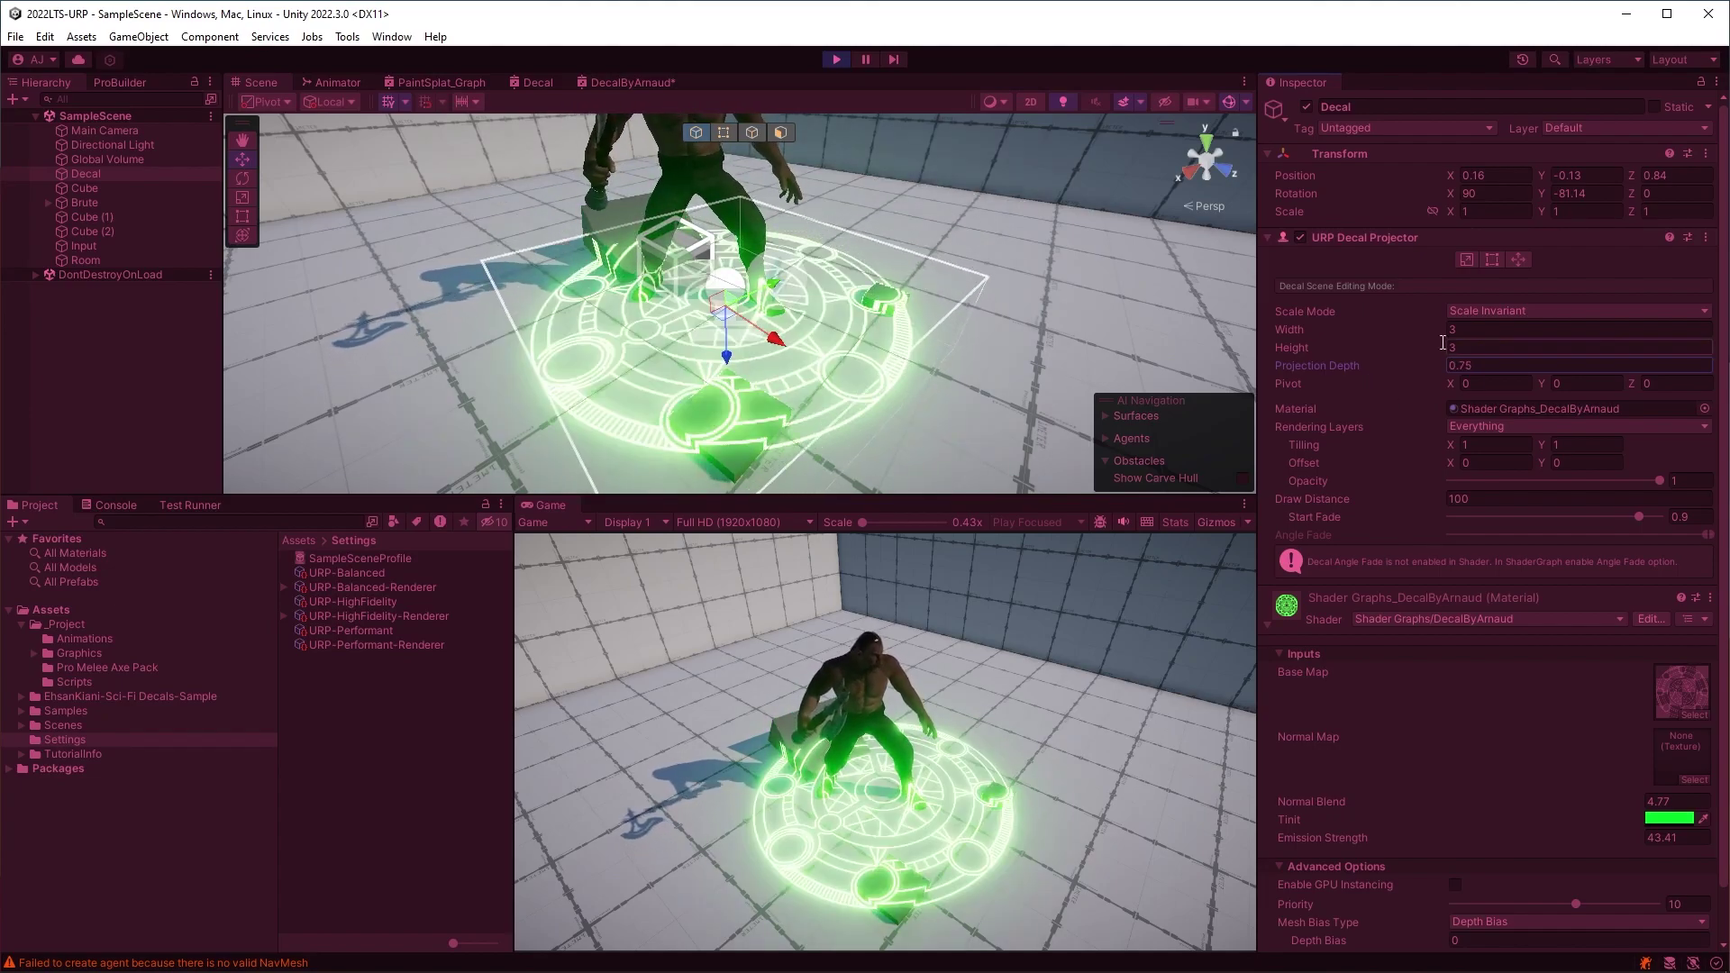
- Stop Play mode and open the URP-HighFidelity-Renderer settings, collapsing ambient occlusion
{"action": "left_click", "coordinate": [835, 60]}
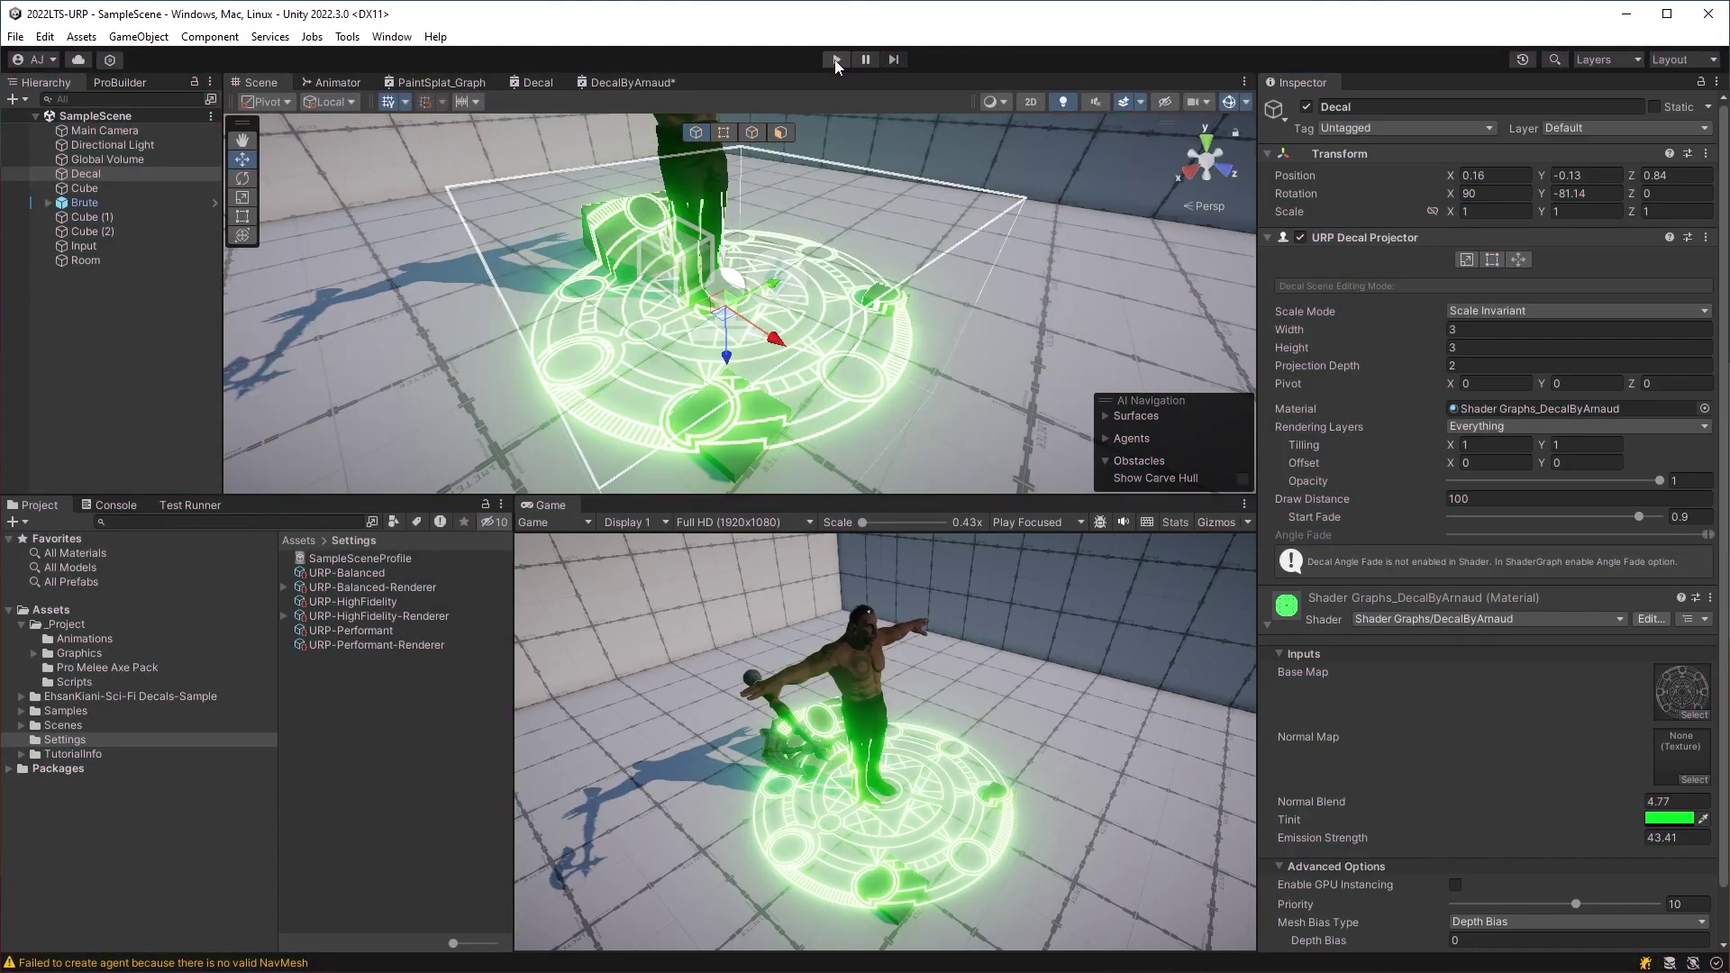
{"action": "left_click", "coordinate": [393, 616]}
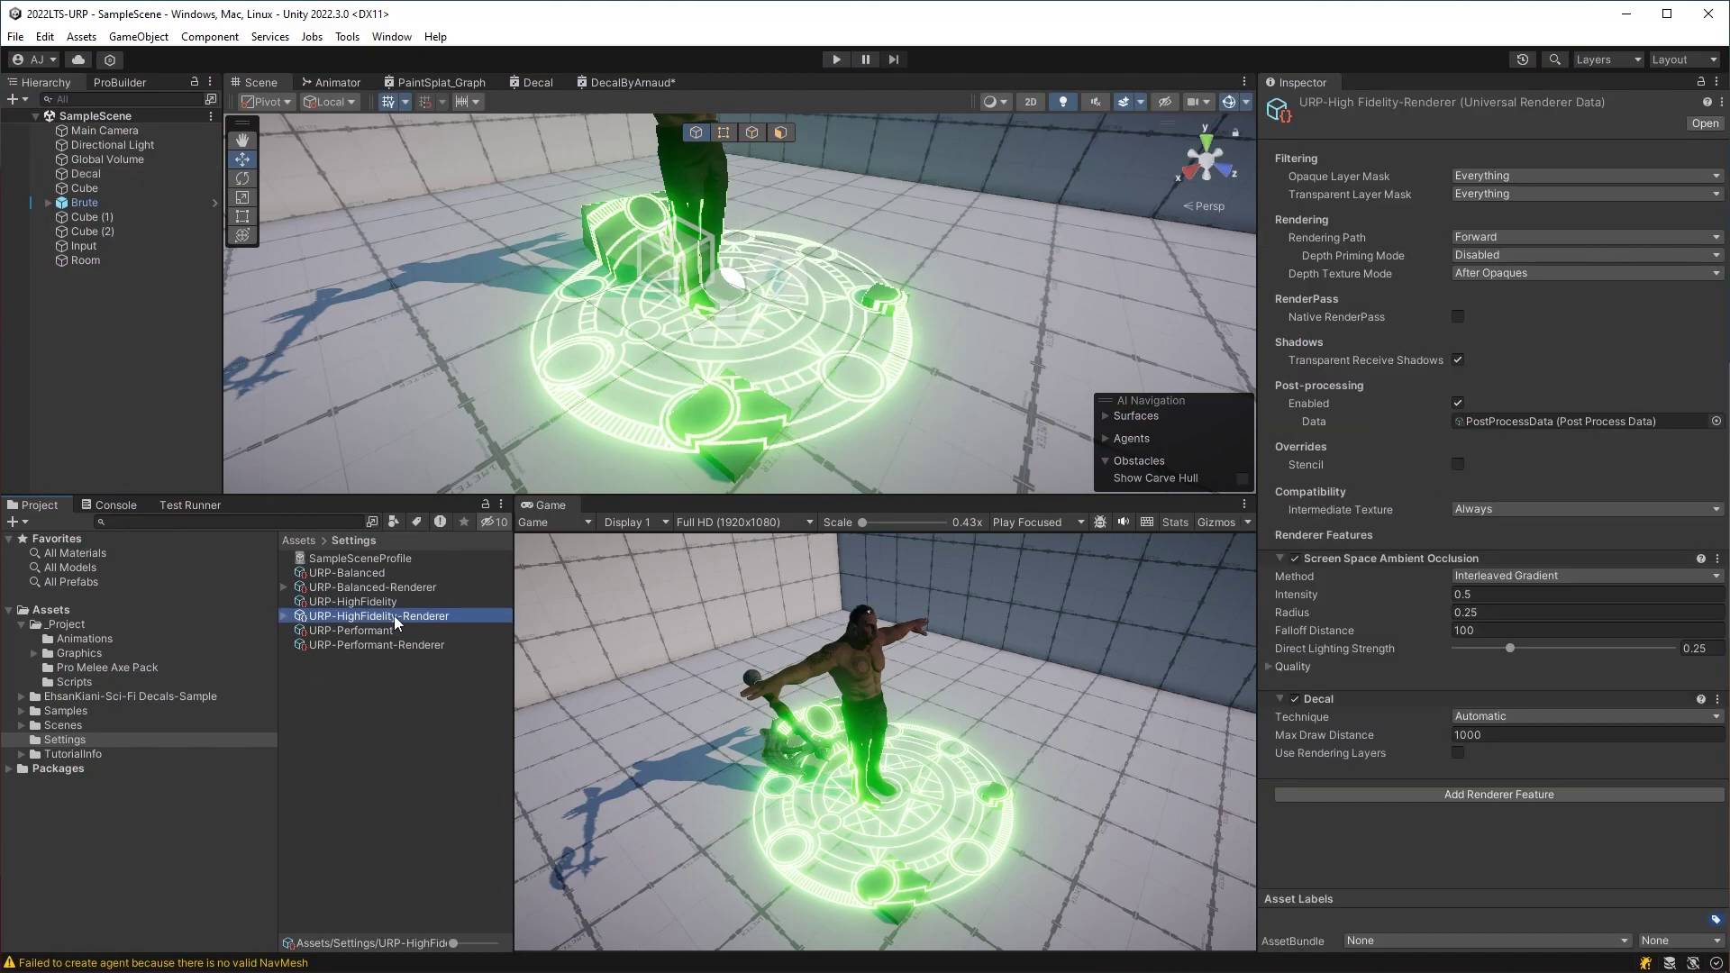
{"action": "left_click", "coordinate": [1280, 559]}
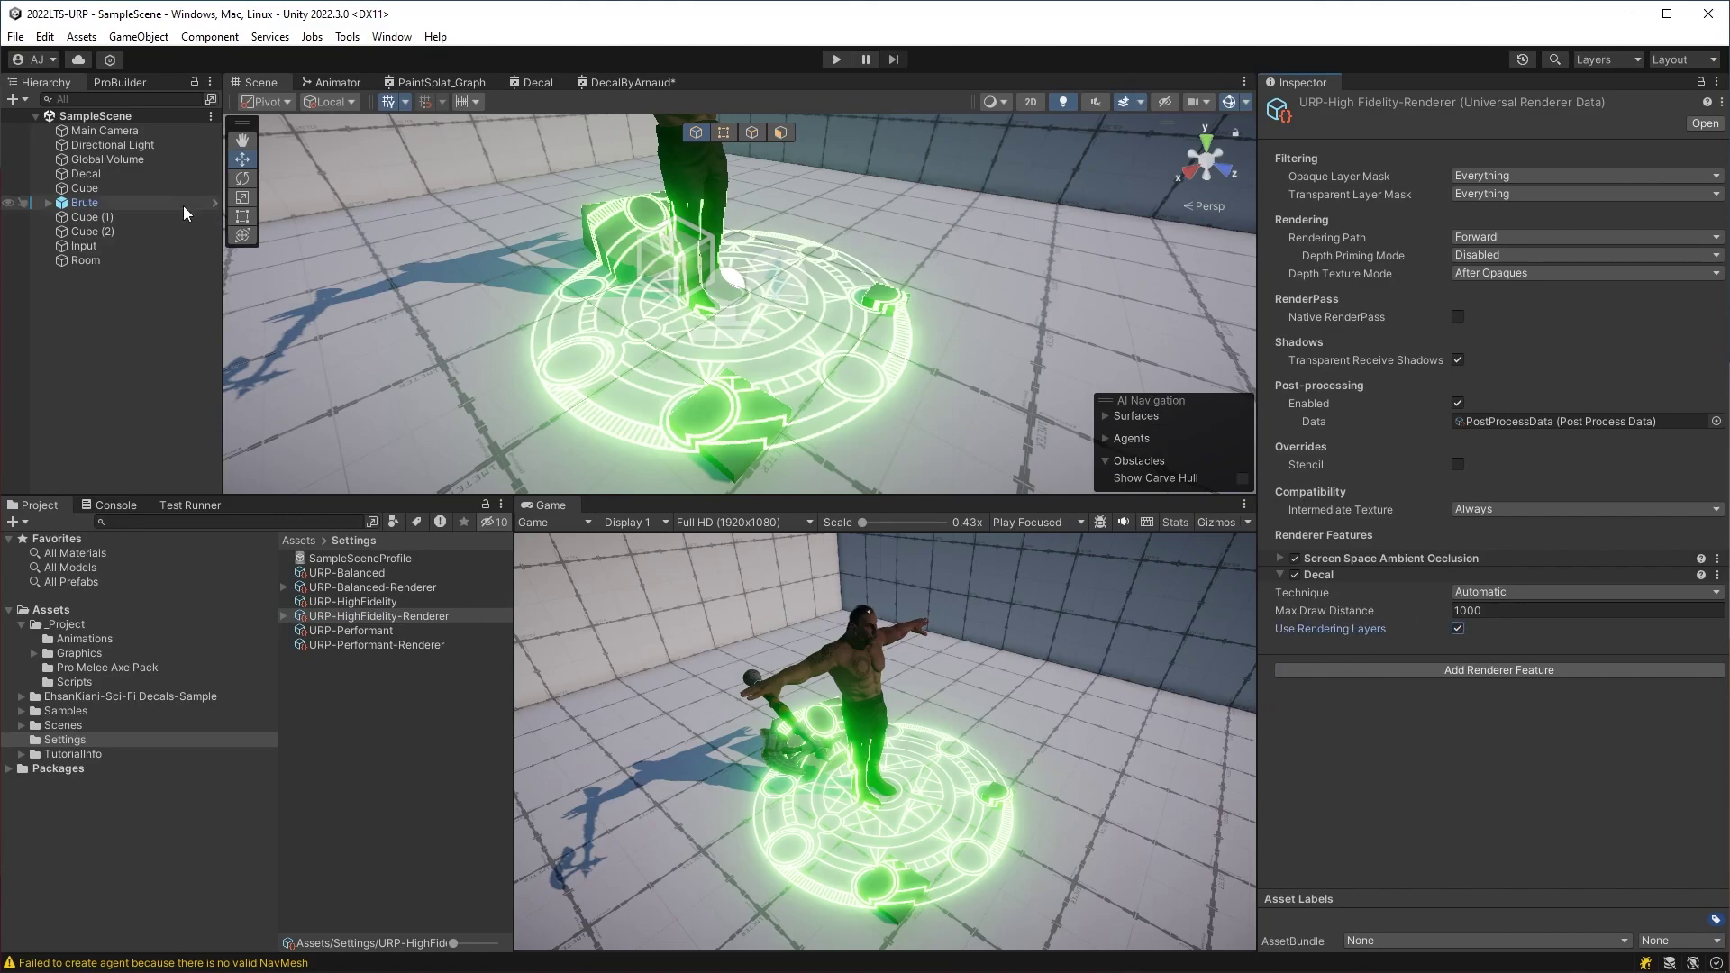
- Restrict the decal's Rendering Layers to Light Layer 1 only, then select Cube and Cube (1)
{"action": "left_click", "coordinate": [171, 176]}
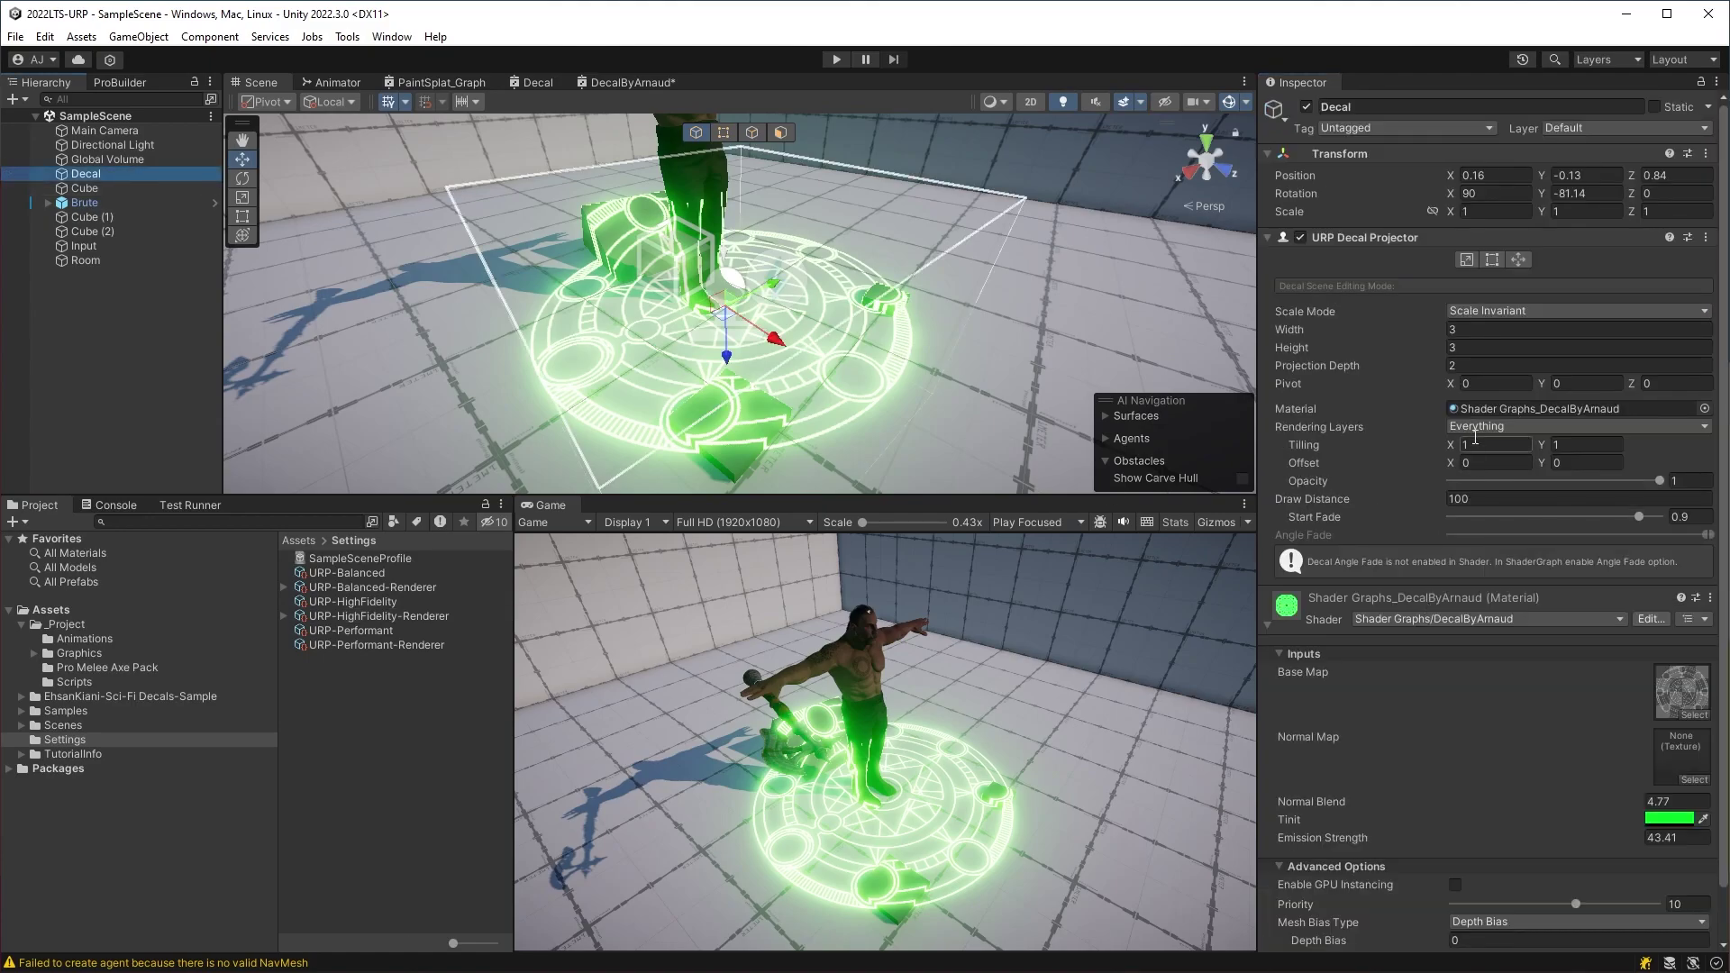
{"action": "left_click", "coordinate": [1544, 426]}
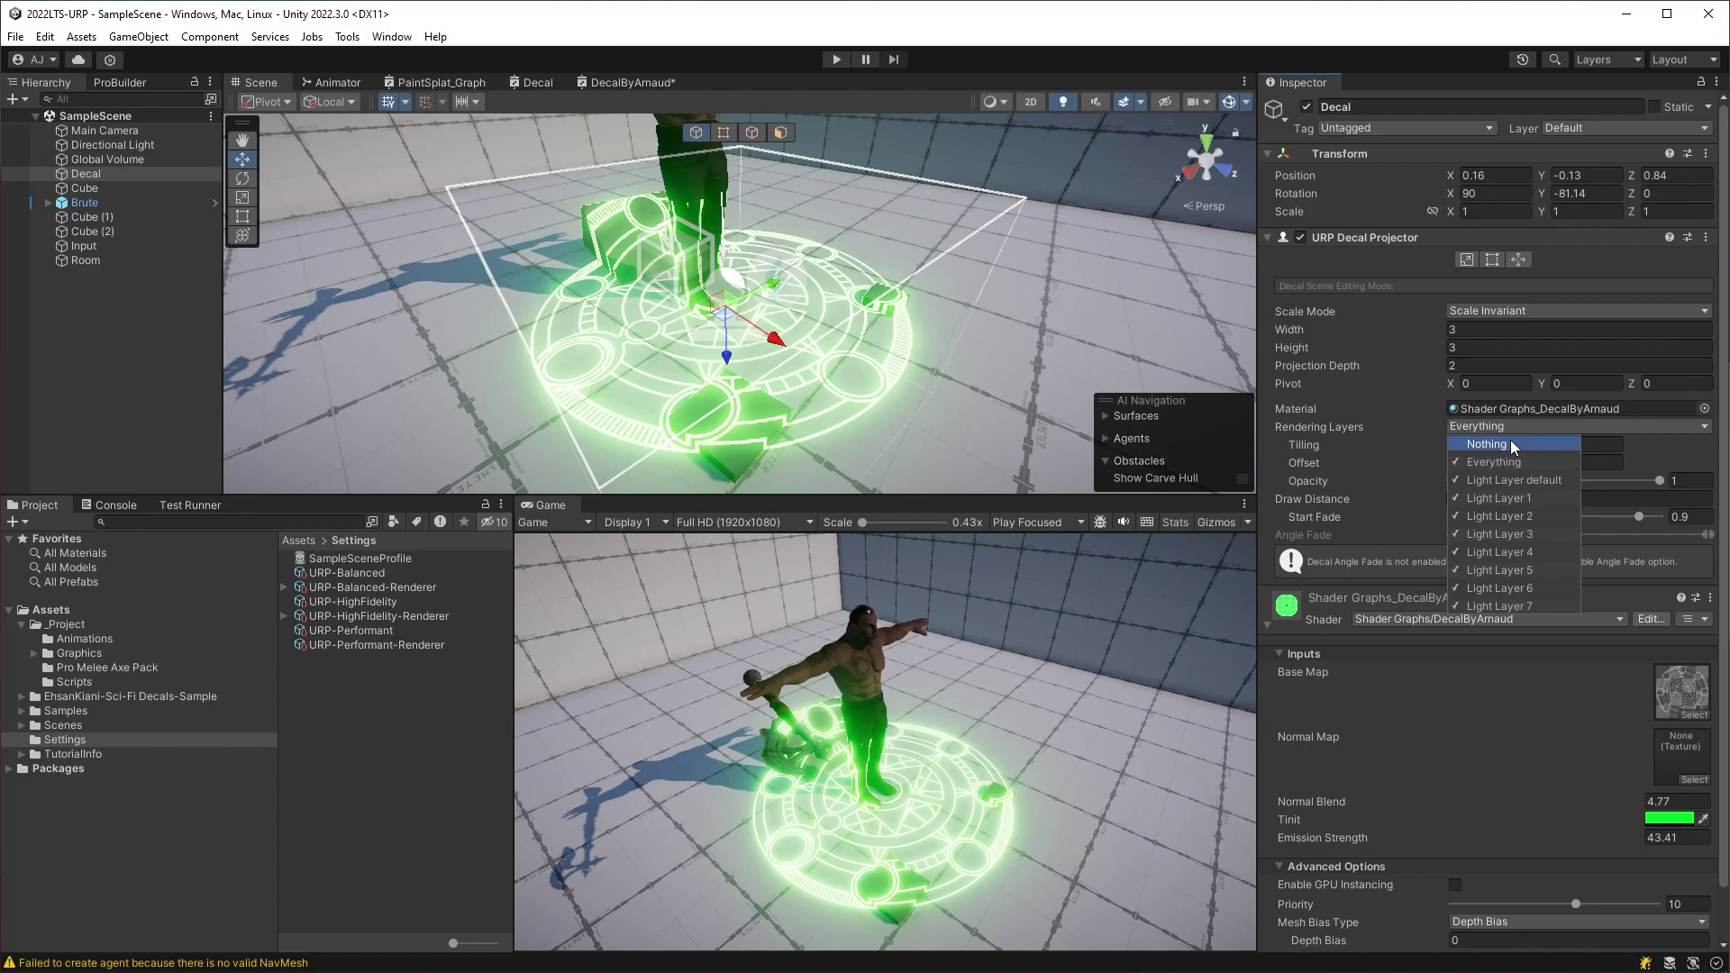
{"action": "left_click", "coordinate": [1511, 440]}
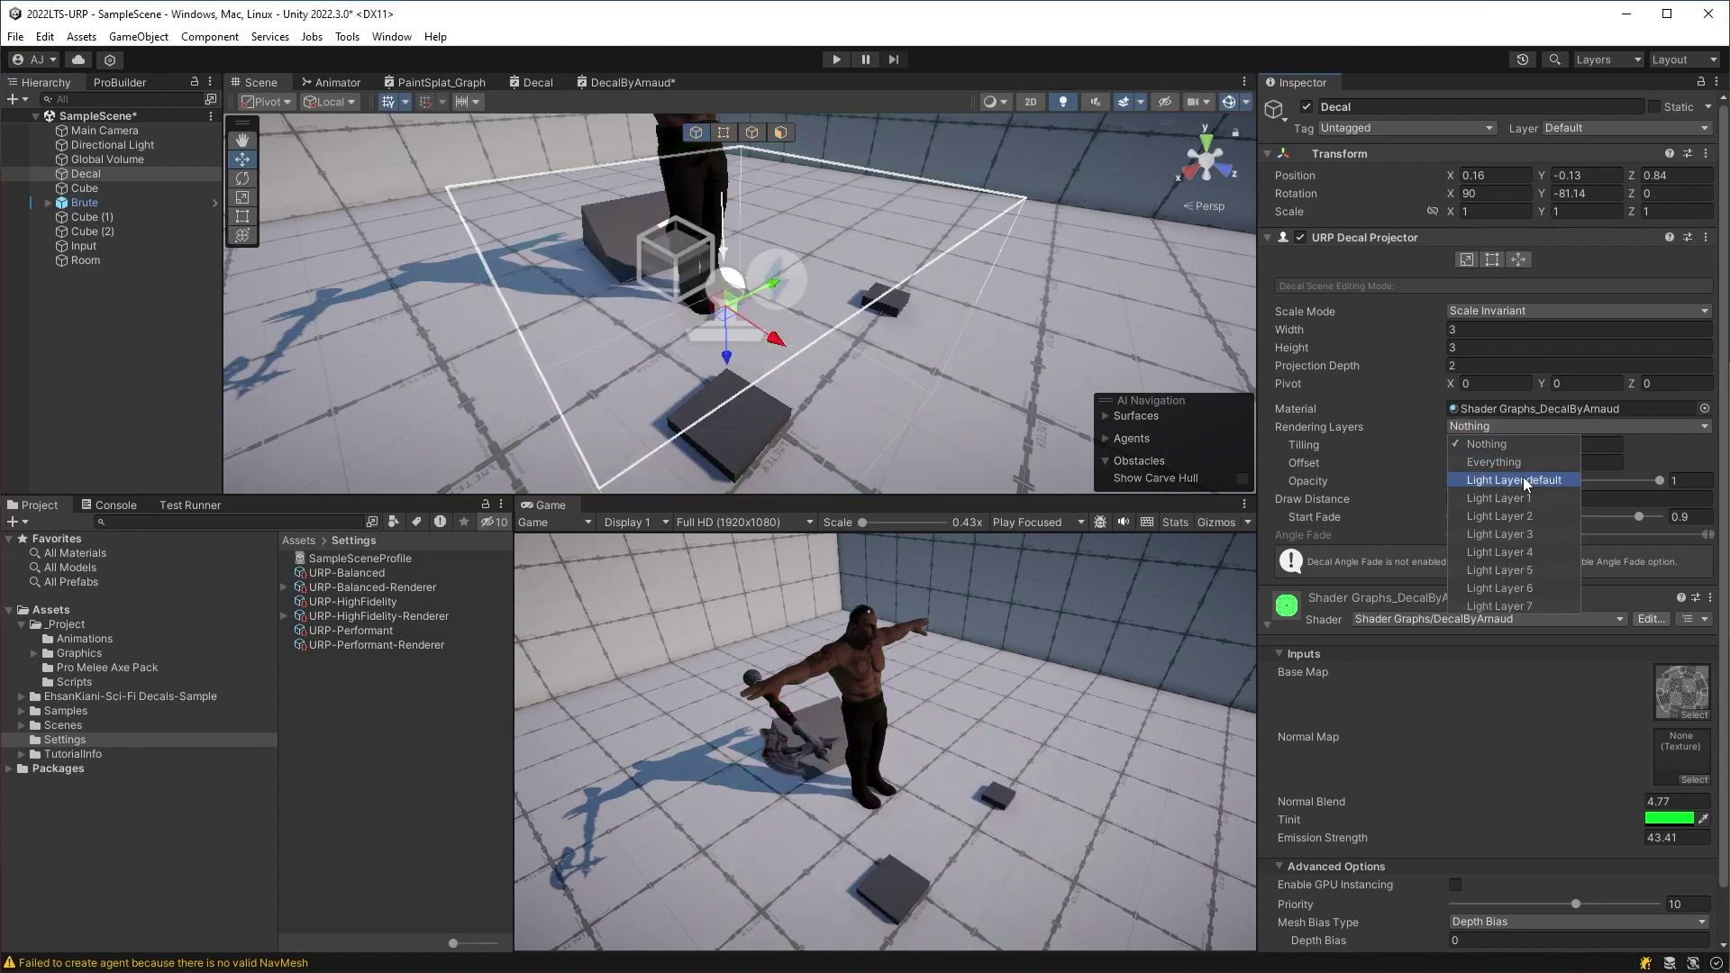
{"action": "left_click", "coordinate": [1500, 498]}
{"action": "left_click", "coordinate": [922, 766]}
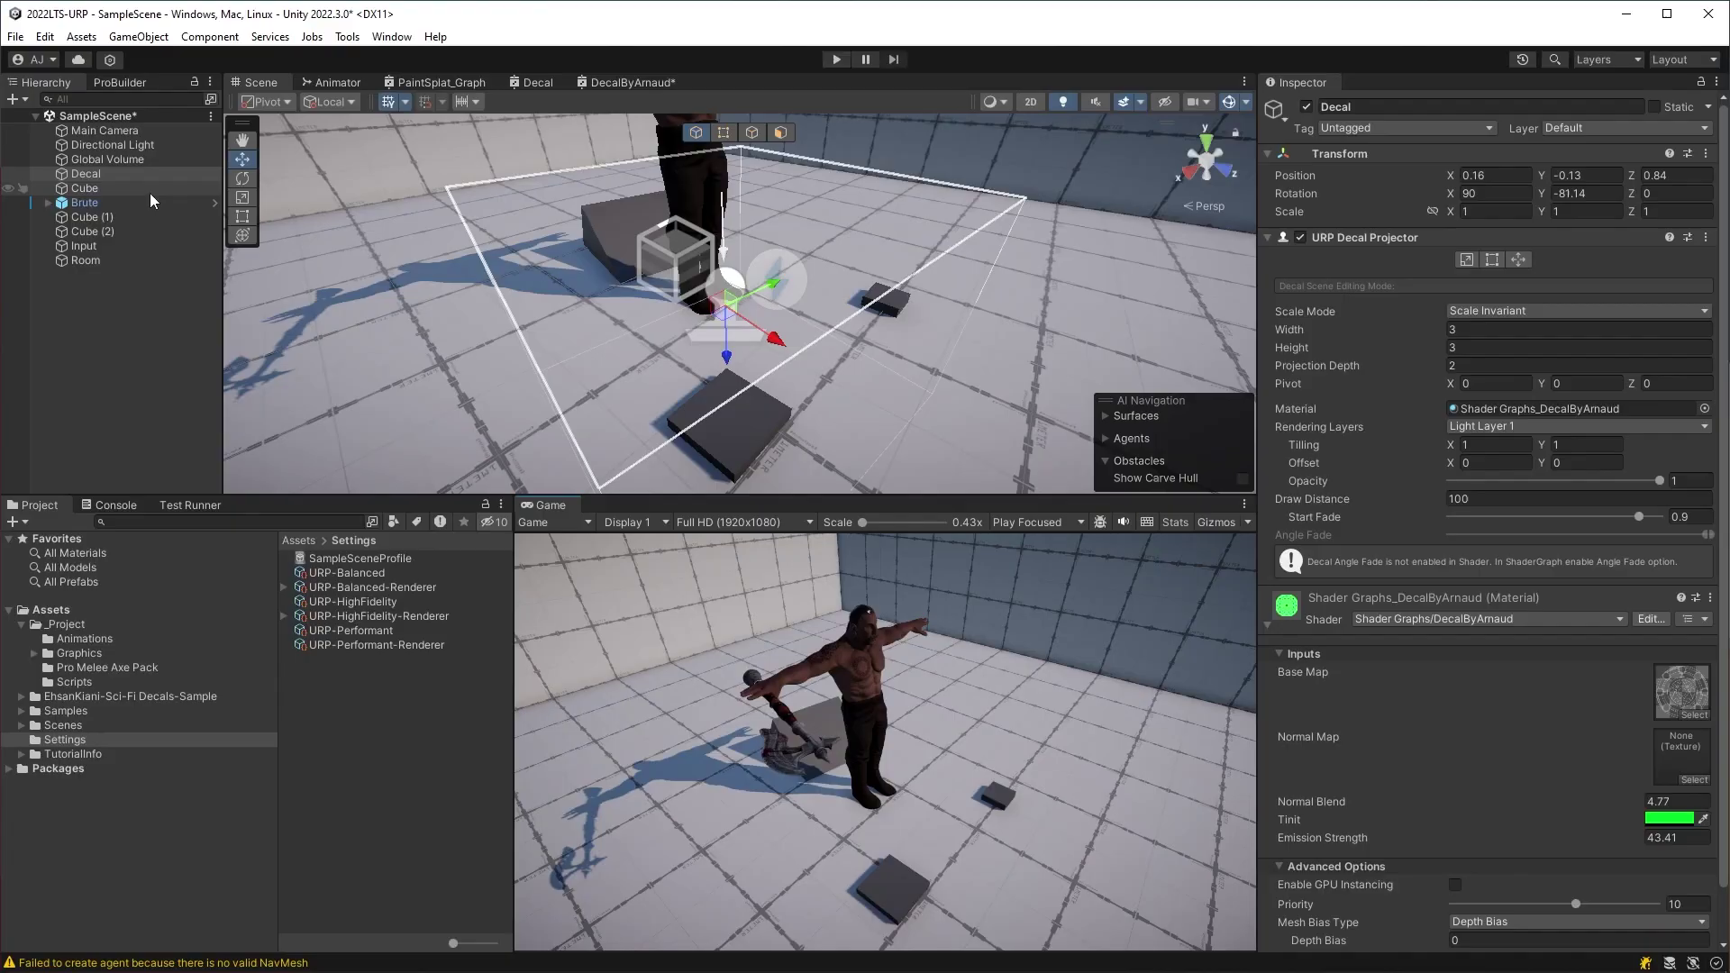
{"action": "left_click", "coordinate": [149, 191]}
{"action": "left_click", "coordinate": [151, 218], "text": "ctrl"}
- Add Light Layer 1 to the Rendering Layer Mask of the three cubes and Room, then Play
{"action": "left_click", "coordinate": [153, 231], "text": "ctrl"}
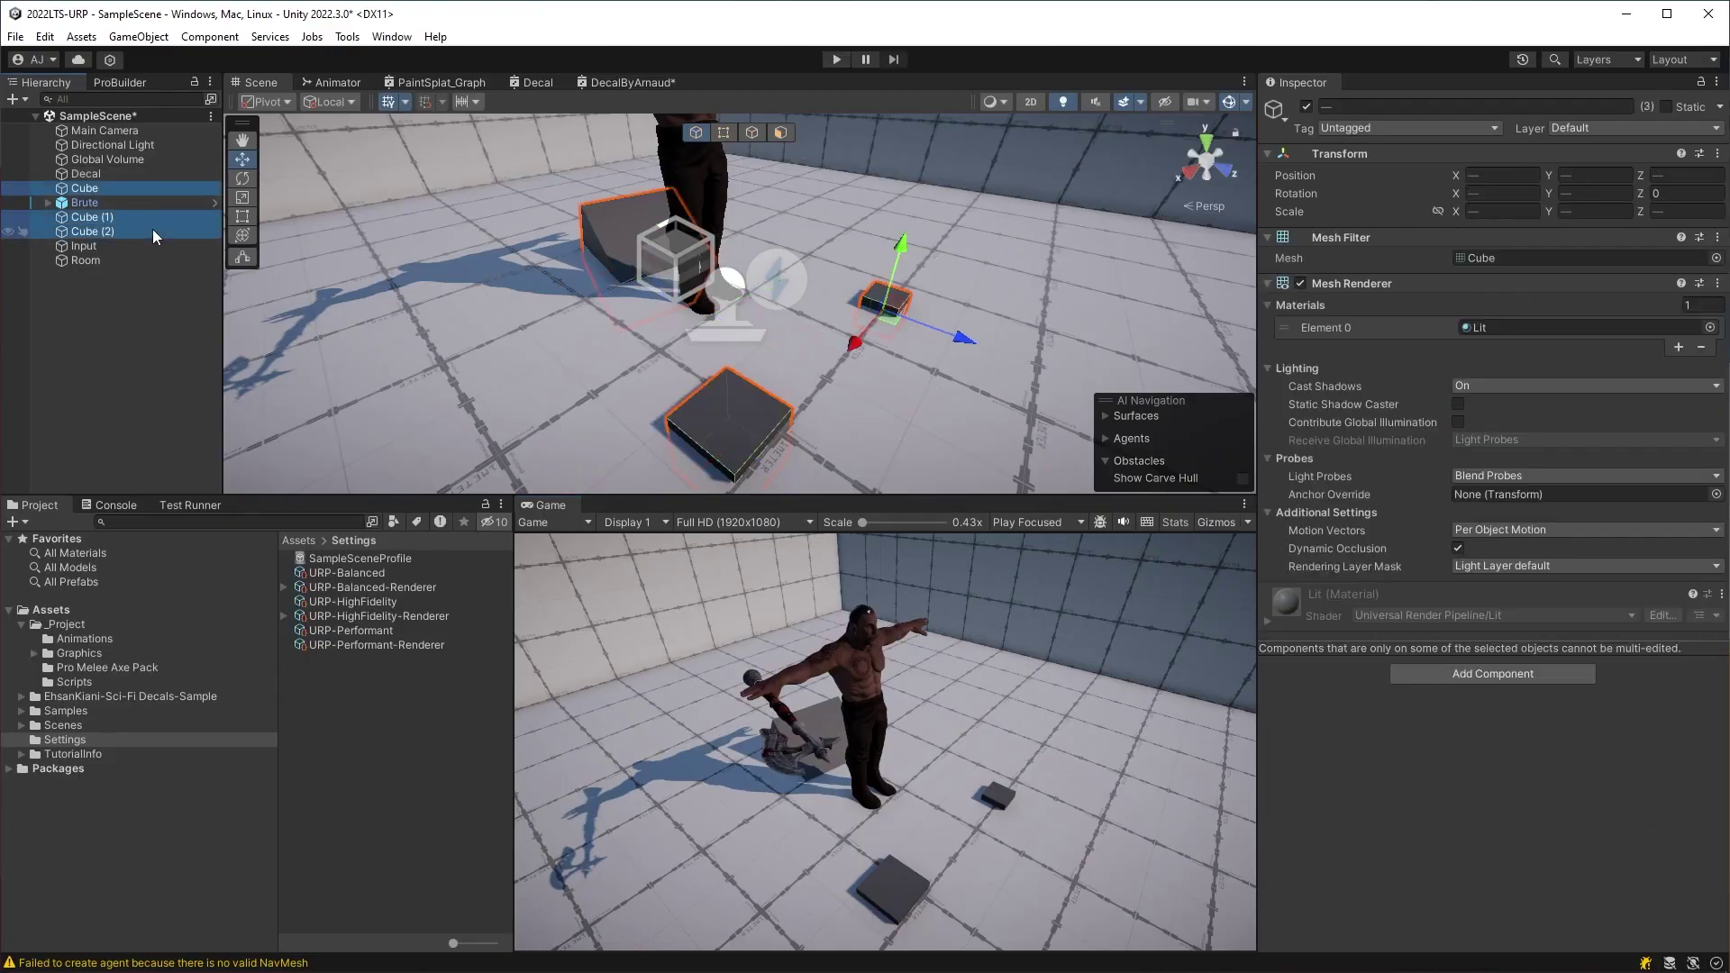
{"action": "left_click", "coordinate": [166, 259], "text": "ctrl"}
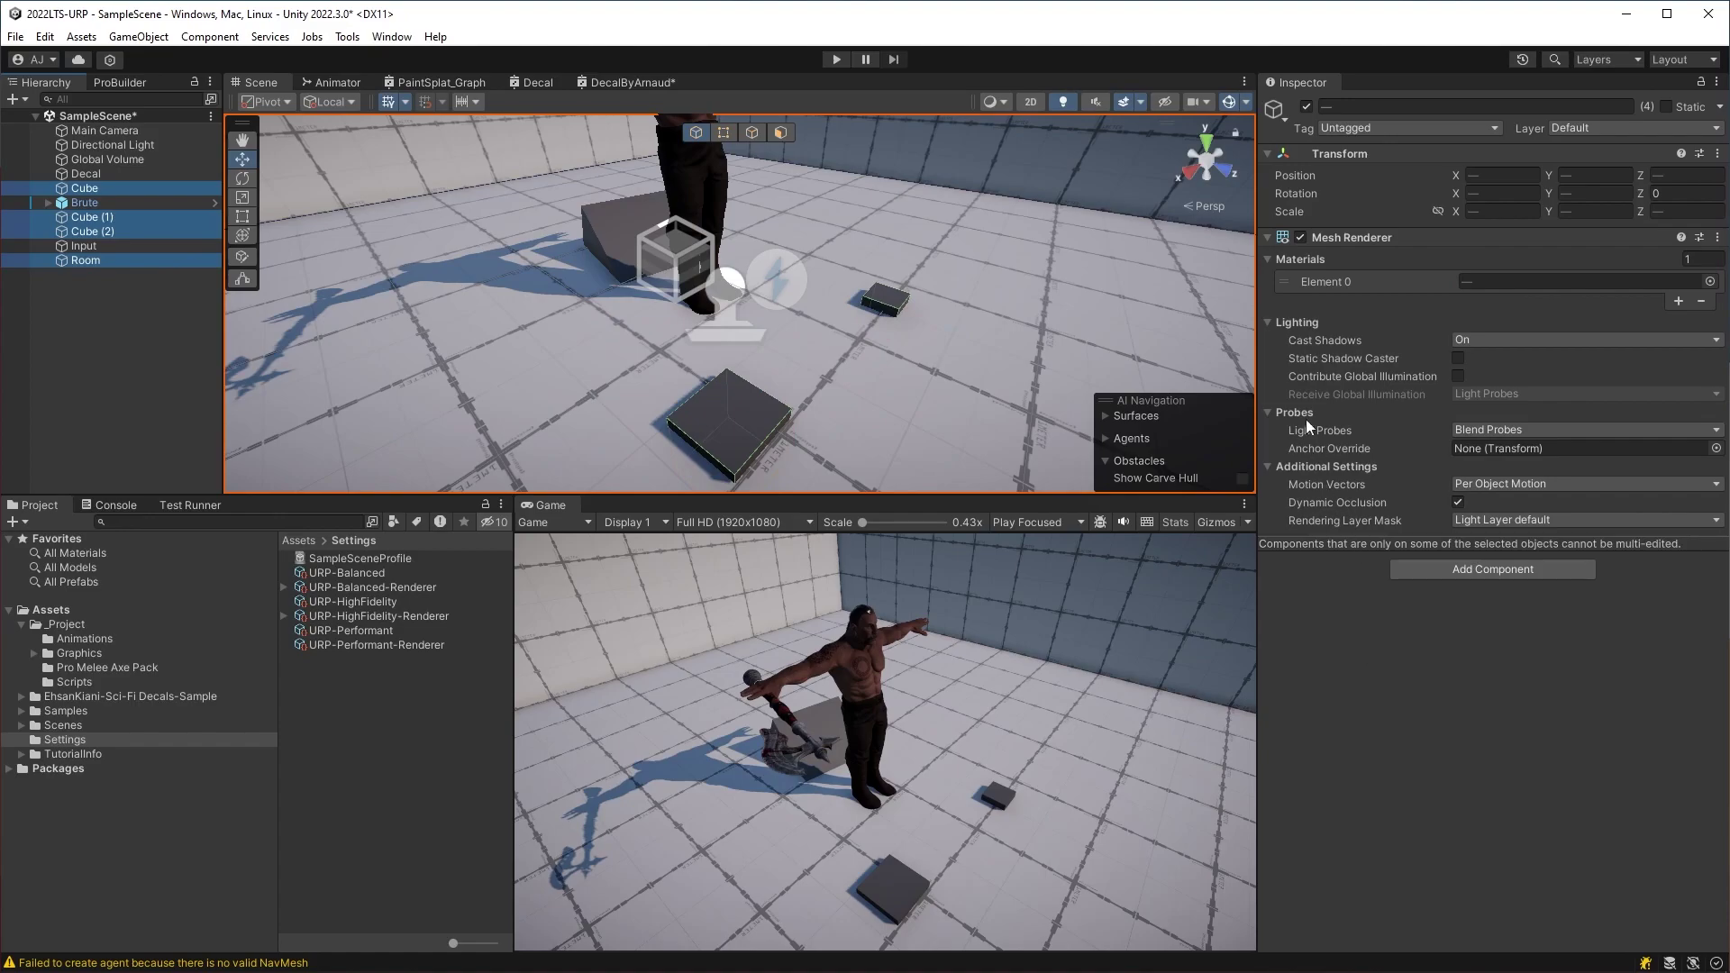
{"action": "left_click", "coordinate": [1489, 519]}
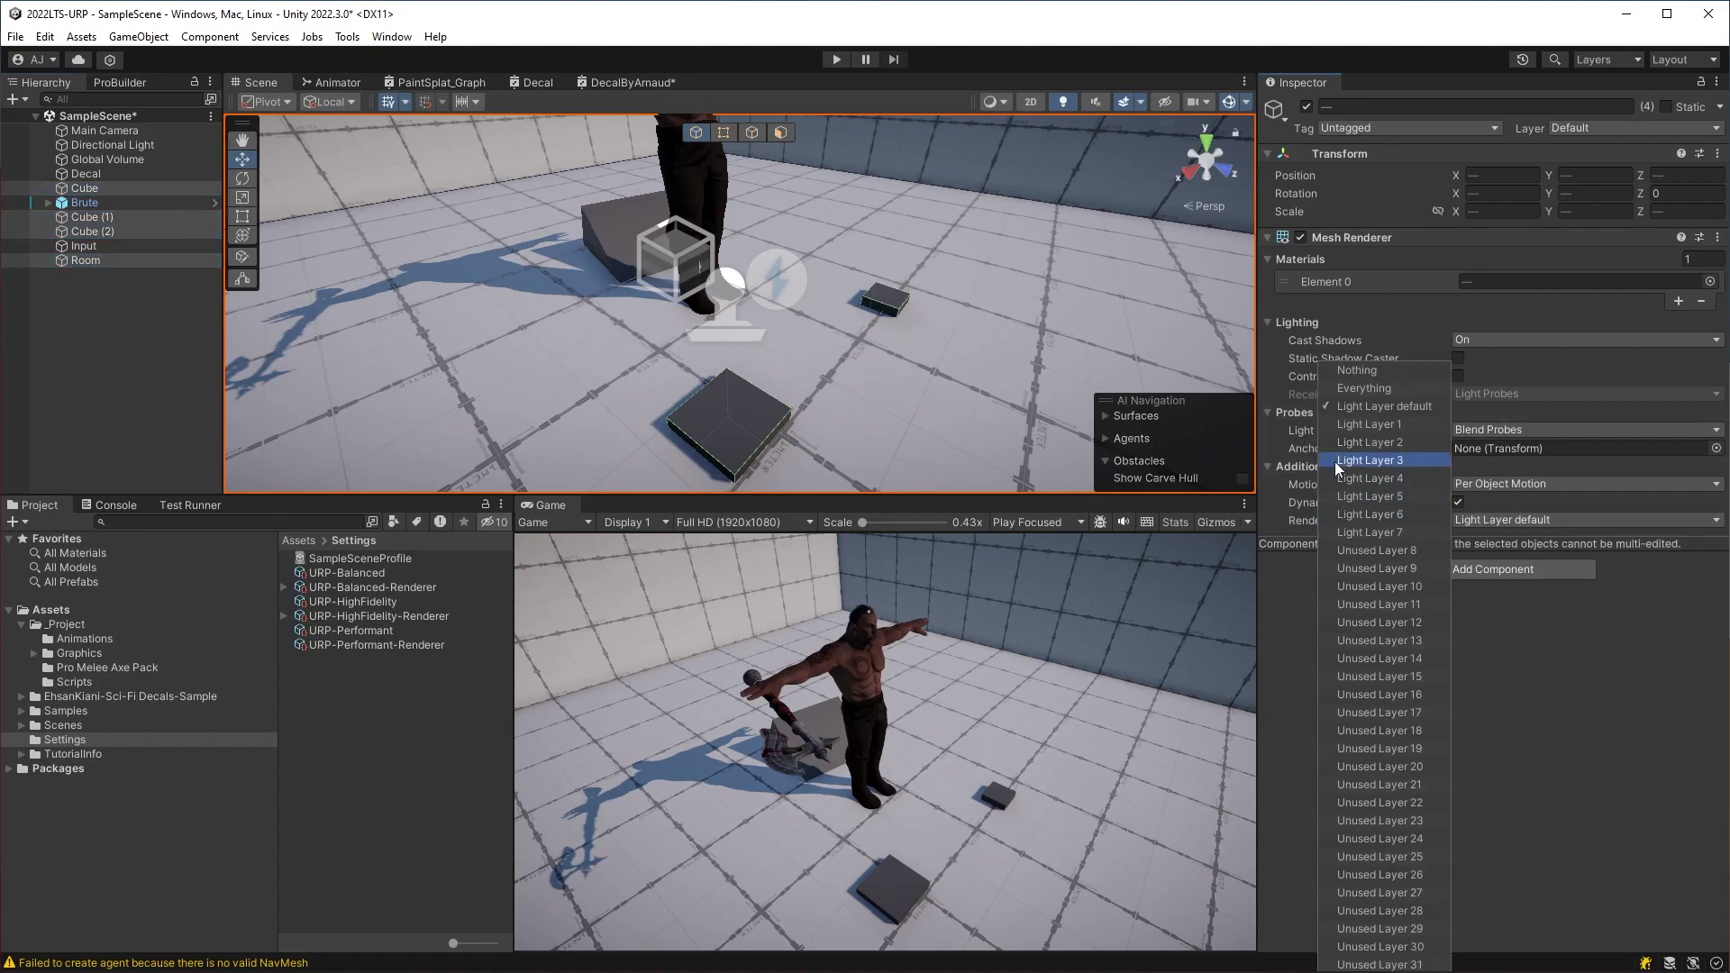
{"action": "left_click", "coordinate": [1356, 425]}
{"action": "left_click", "coordinate": [1102, 669]}
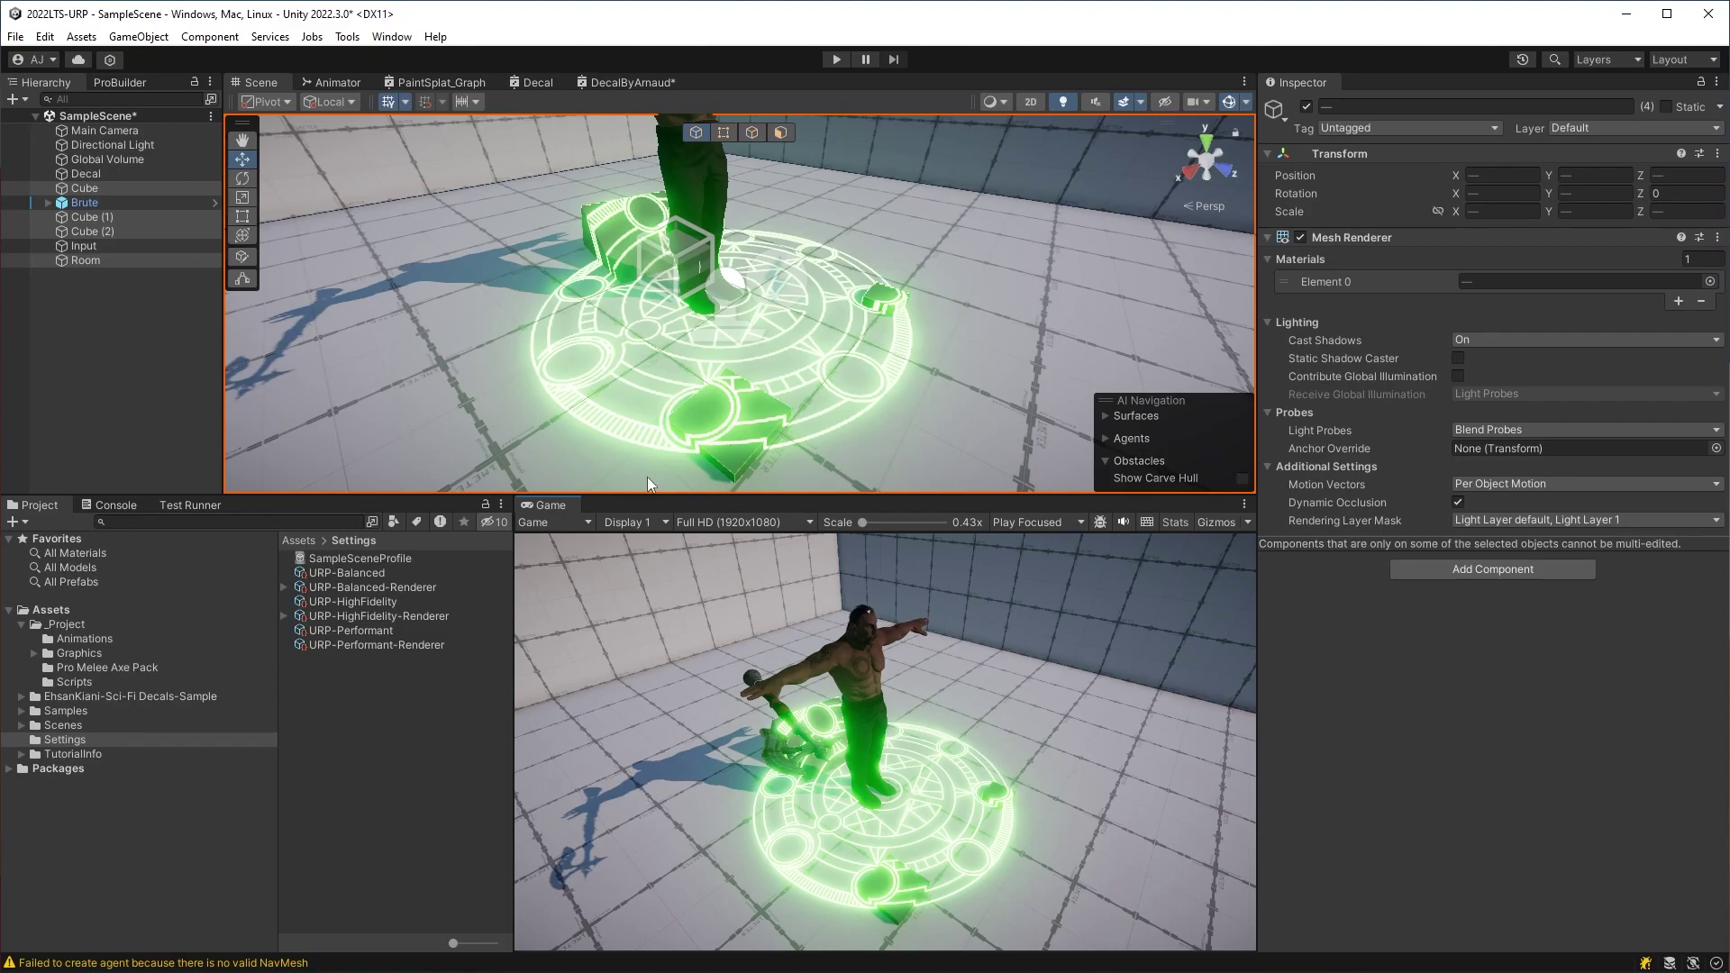
{"action": "left_click", "coordinate": [838, 58]}
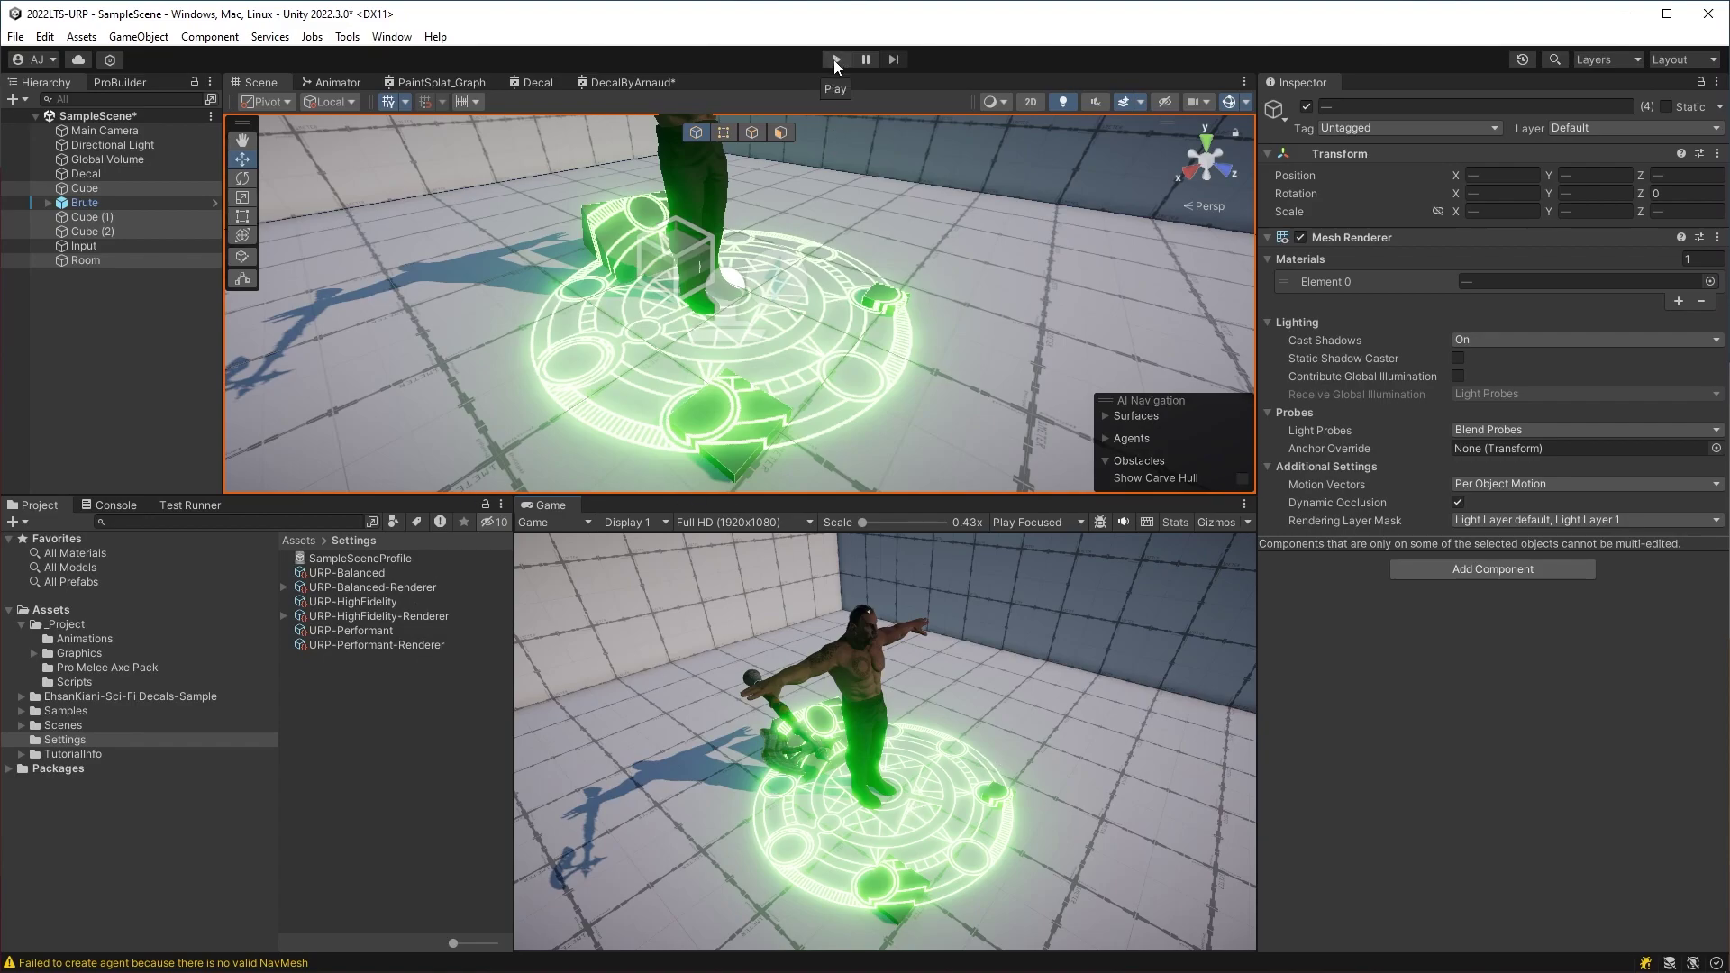